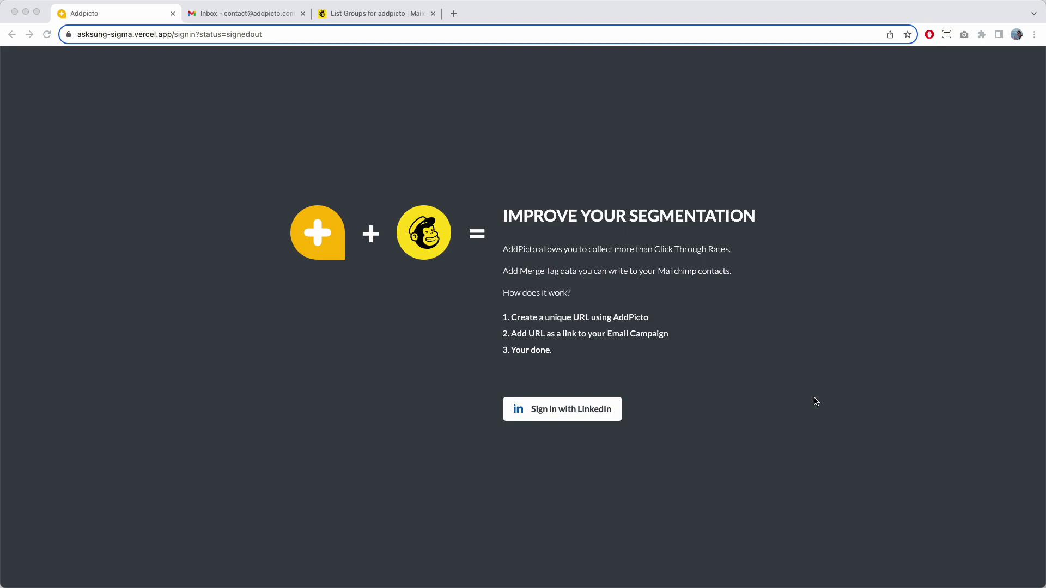
- Sign in to AddPicto through LinkedIn, entering the account password
click(741, 471)
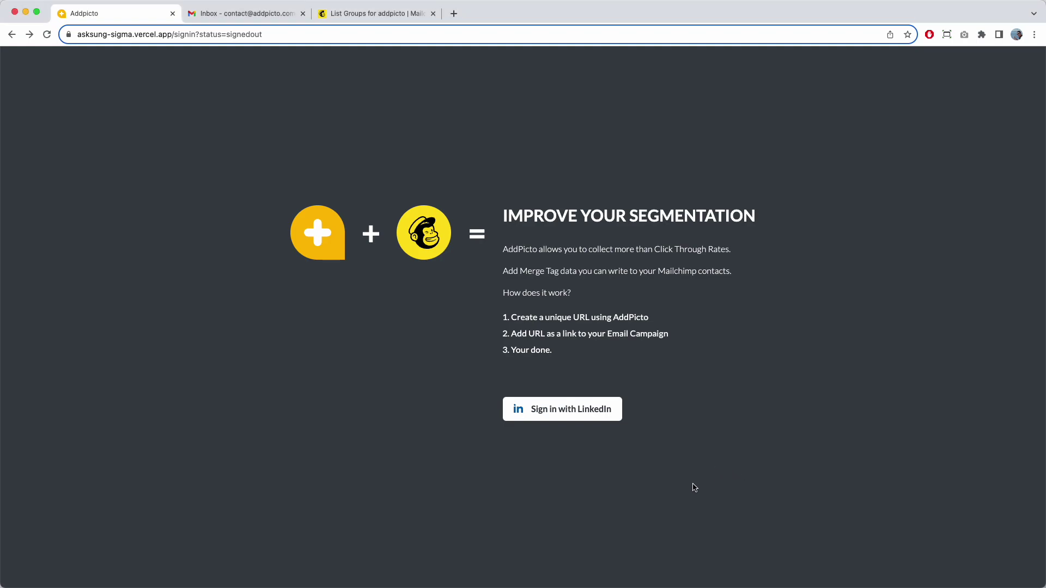
click(690, 435)
click(590, 416)
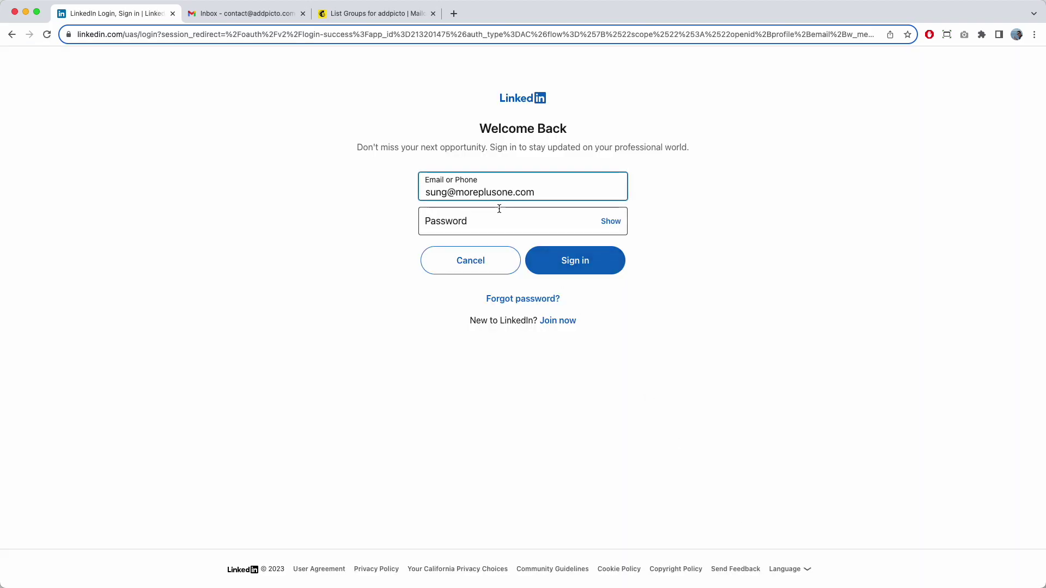
click(490, 225)
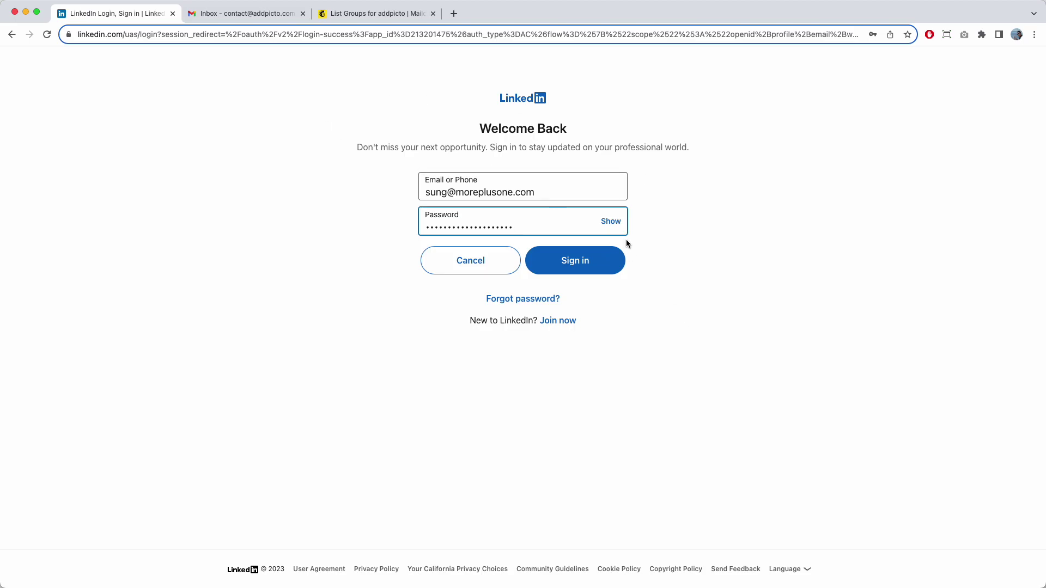
click(598, 259)
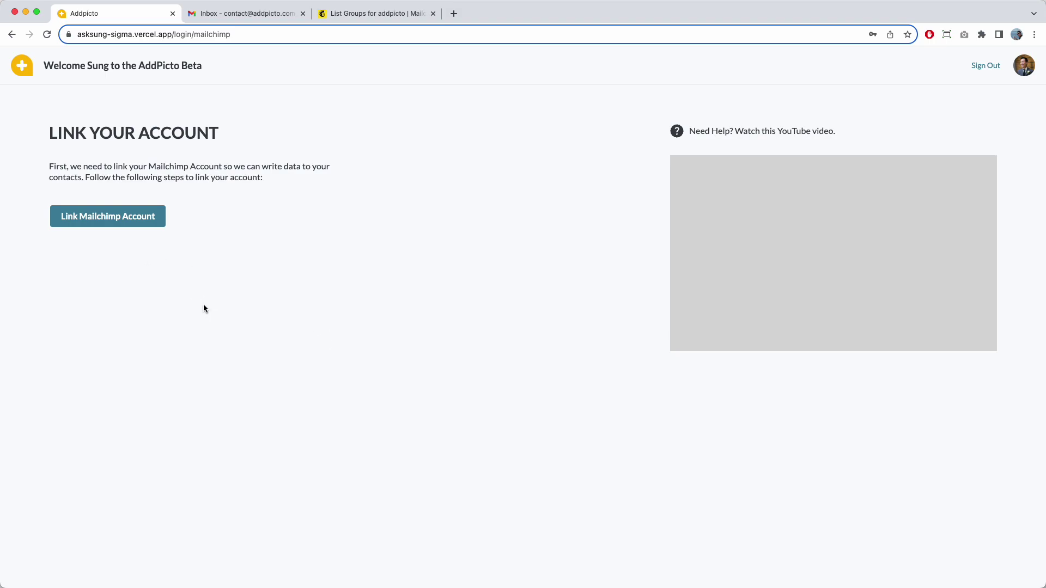
- Link the Mailchimp account by logging in with the prefilled credentials and allowing Asksung Test App access
click(115, 220)
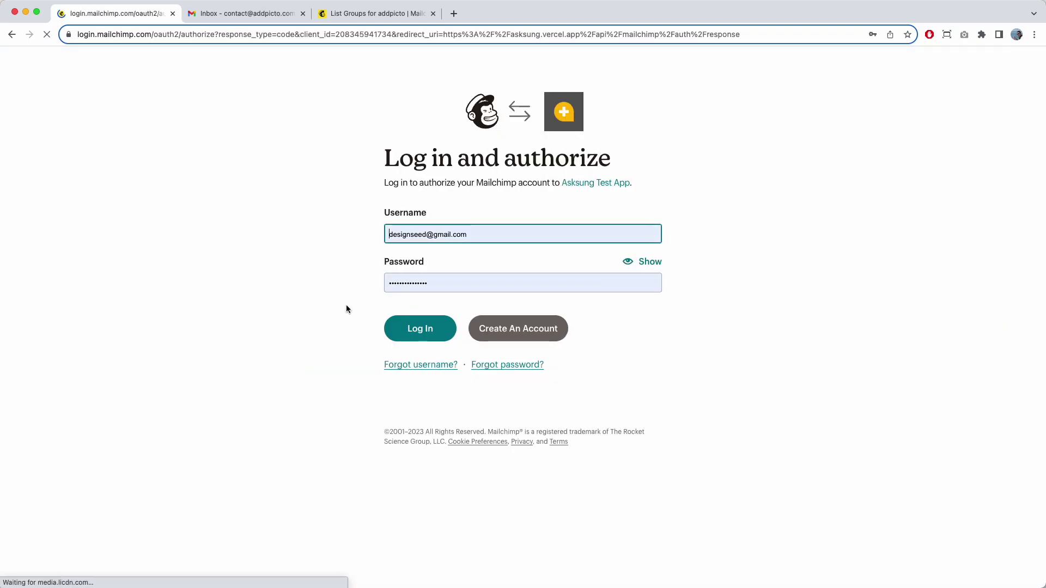
click(427, 325)
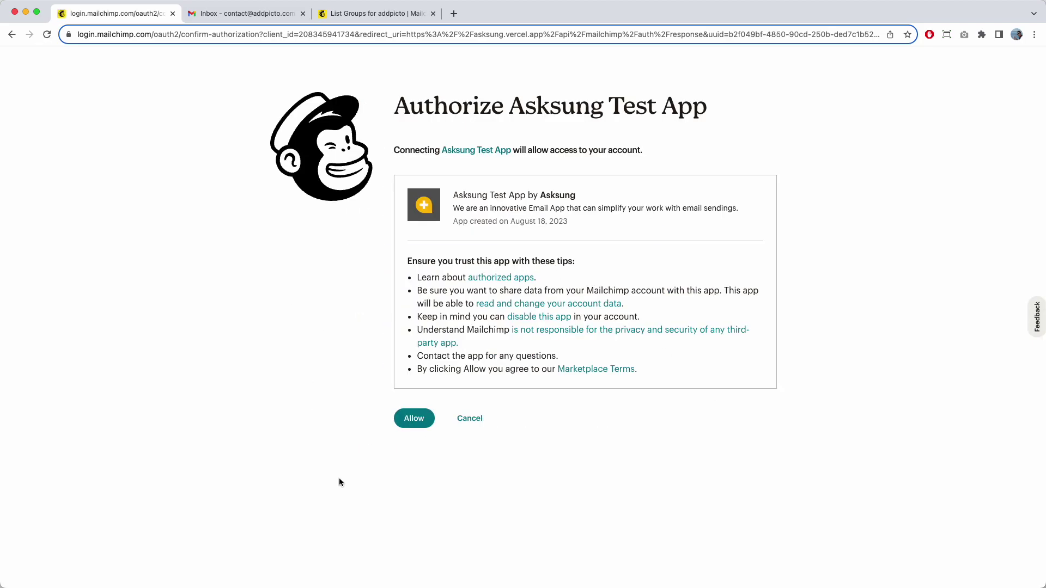
click(407, 419)
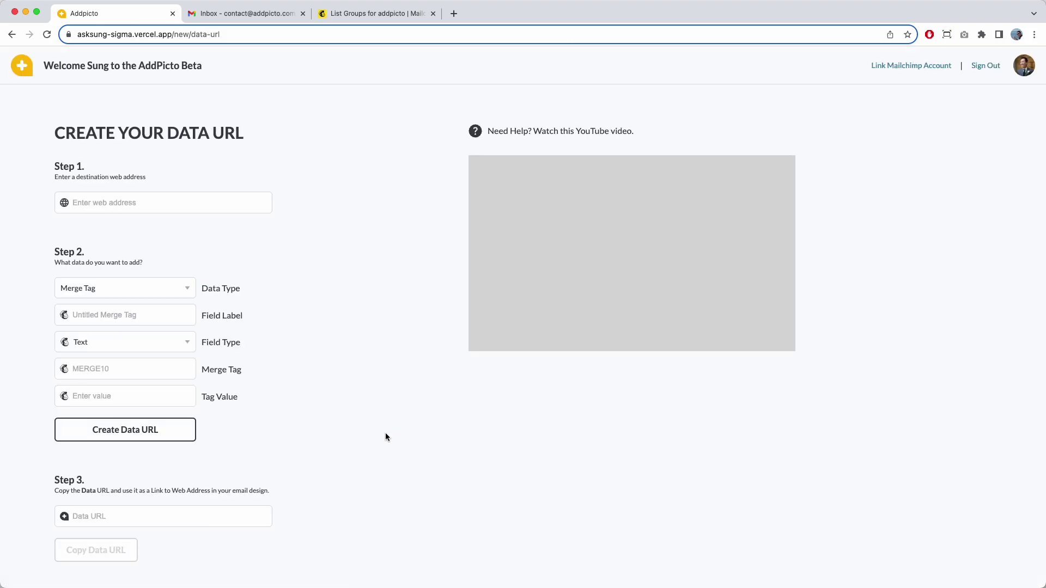
click(126, 206)
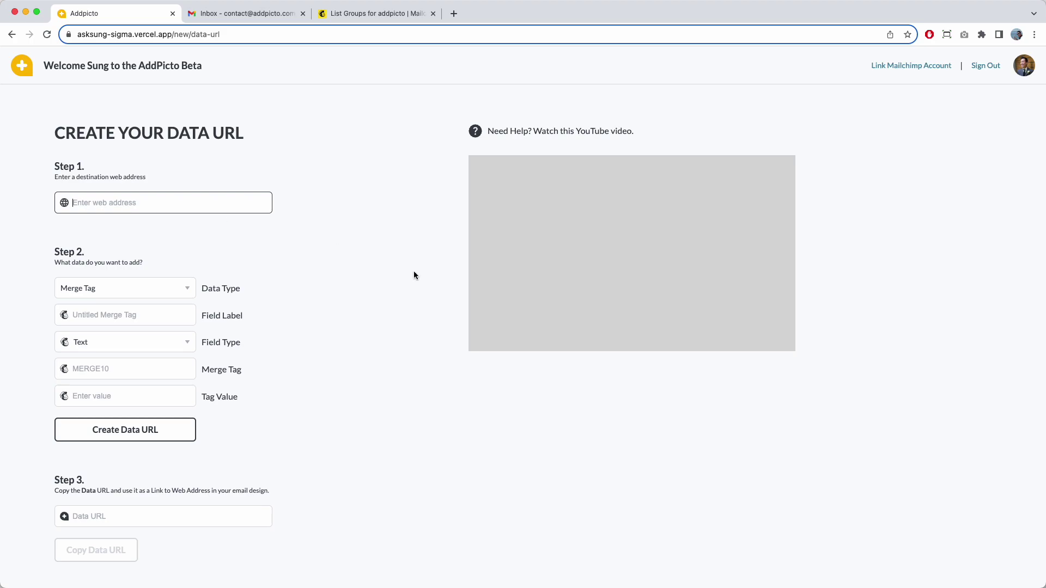
text(https://www.google.com)
click(94, 203)
drag(93, 203, 72, 203)
click(329, 278)
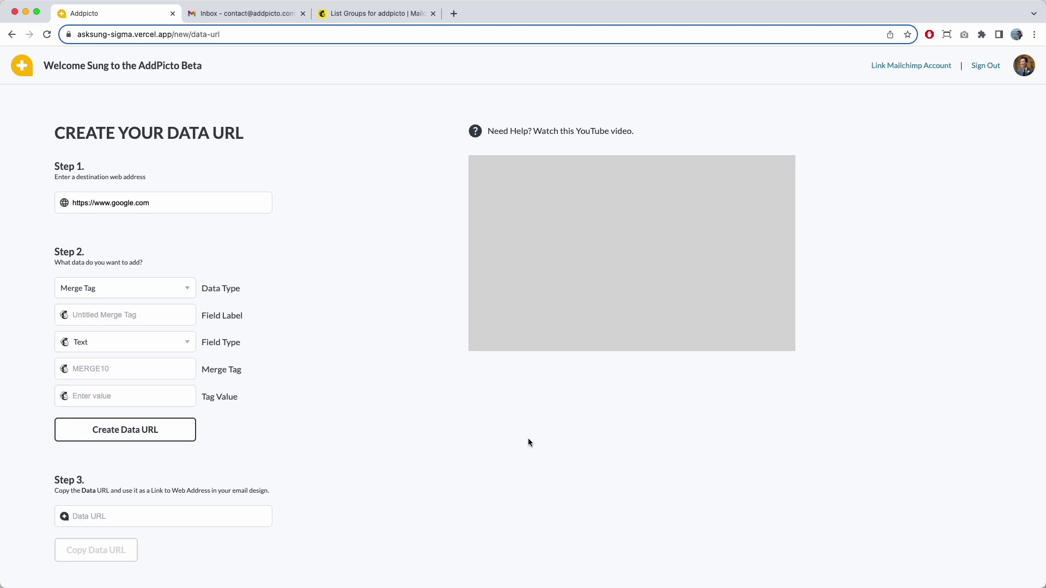
click(89, 202)
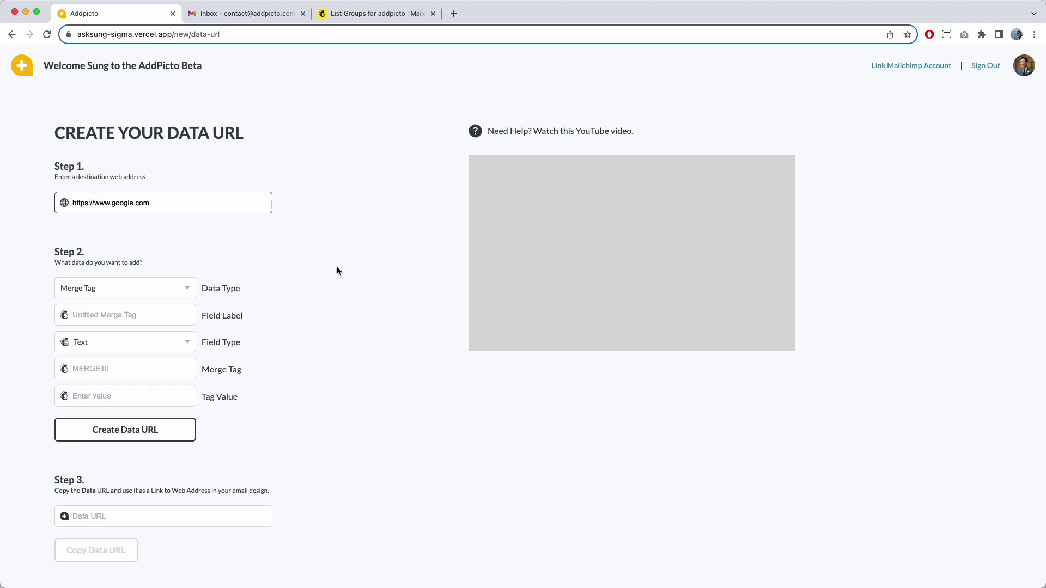
click(409, 280)
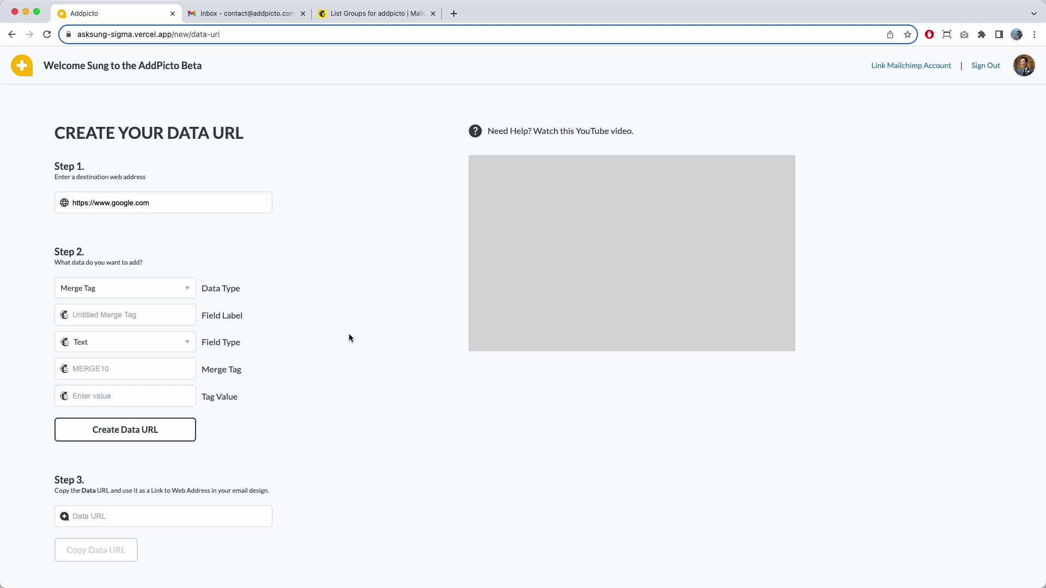
click(118, 204)
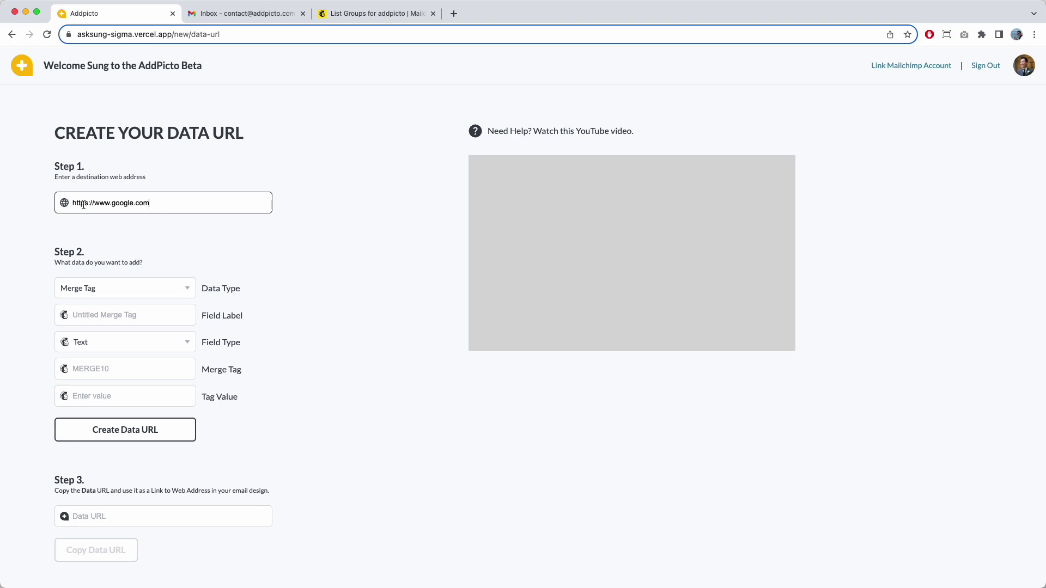
click(321, 261)
- Review the data type options, keep Merge Tag, and set the field label to "Favorite Fruit"
scroll(322, 301, down, 1)
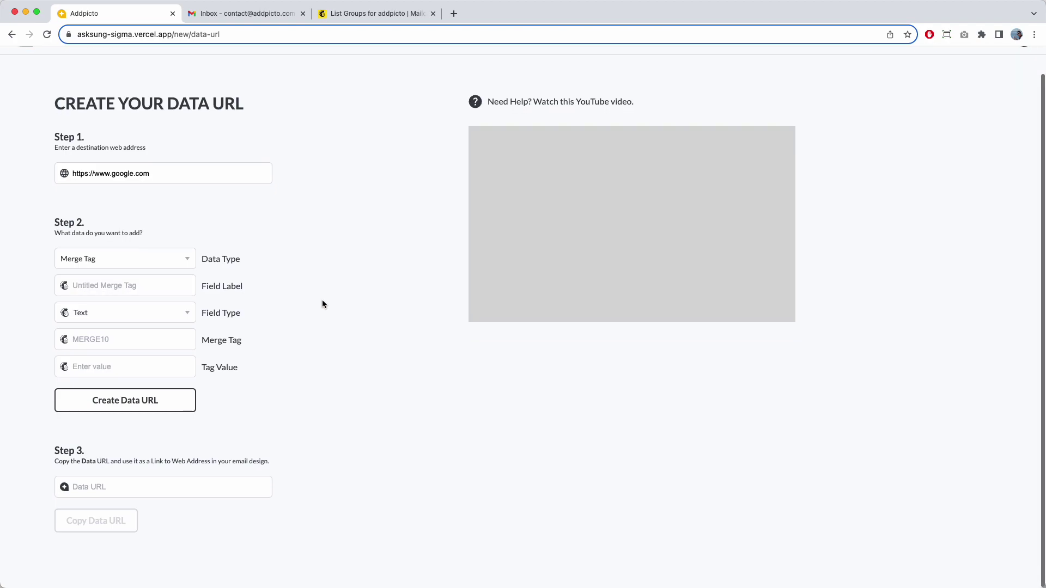
click(141, 260)
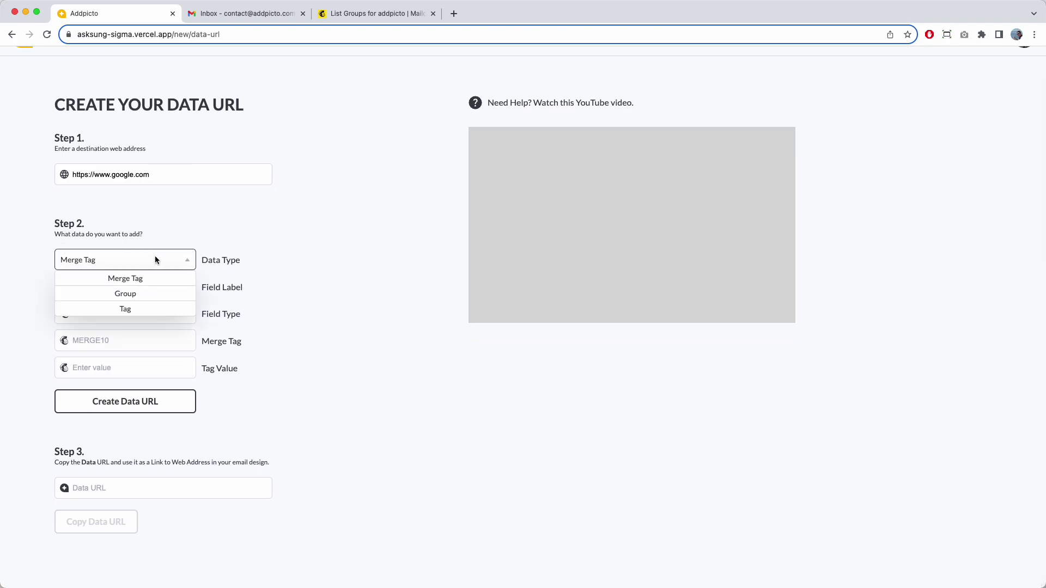
click(317, 266)
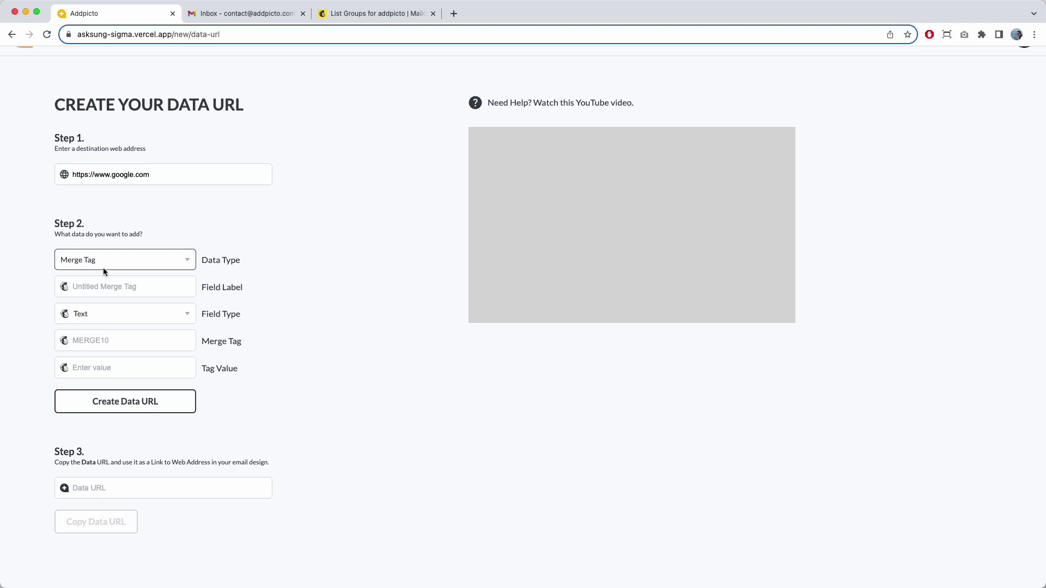
click(115, 286)
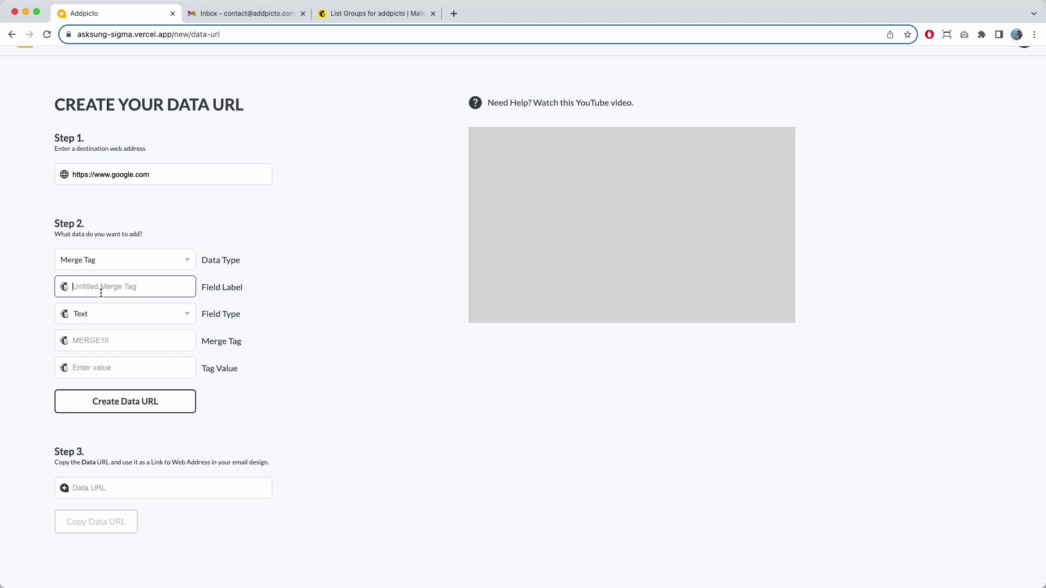
text(Favr)
text(orite Fruit)
- Review the field type options, keep Text, and make the Merge Tag name ready for entry
click(109, 312)
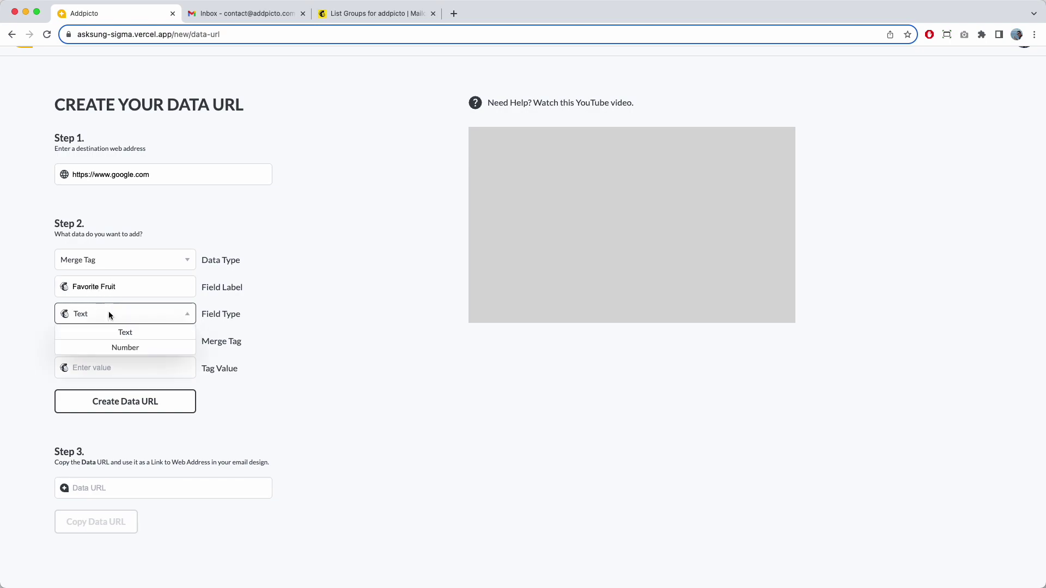
click(301, 338)
click(138, 345)
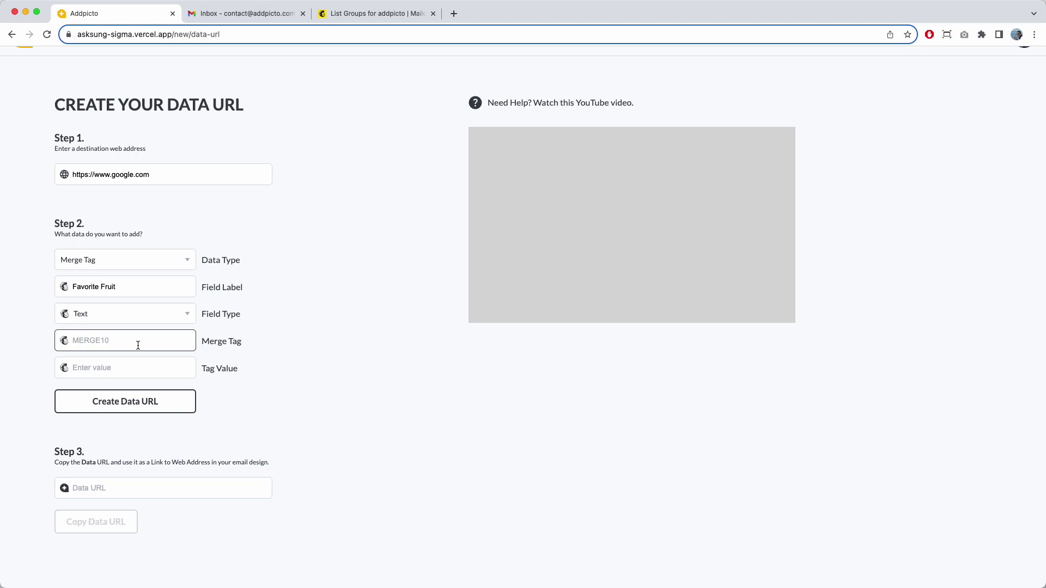
text(1234567890)
key(super+a)
key(BackSpace)
text(*)
key(BackSpace)
- Set the merge tag name to "fruit"
text(fruit)
click(334, 392)
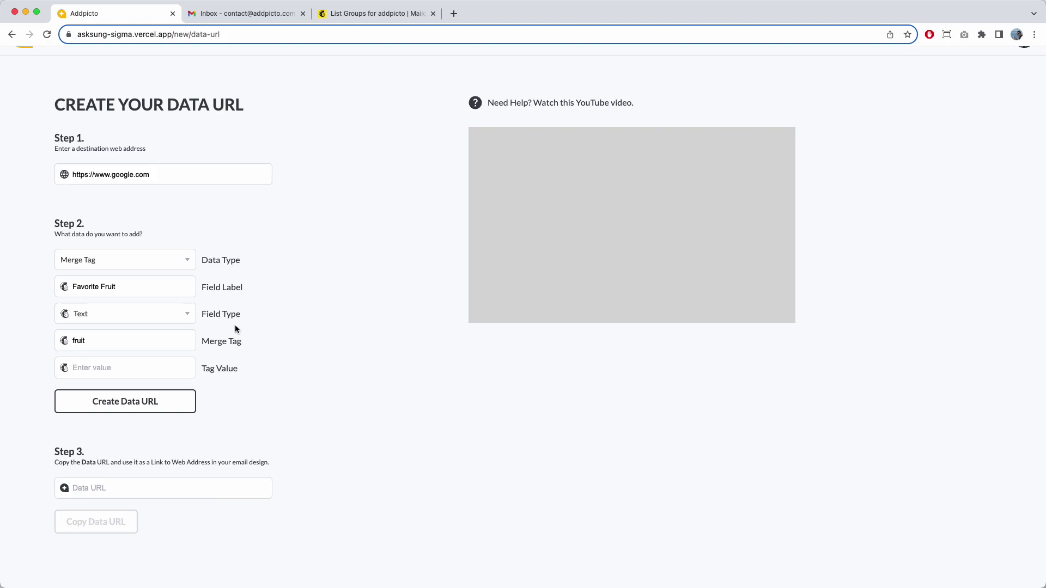
- Switch to Mailchimp and view the addpicto audience's fields and merge tags settings
click(381, 14)
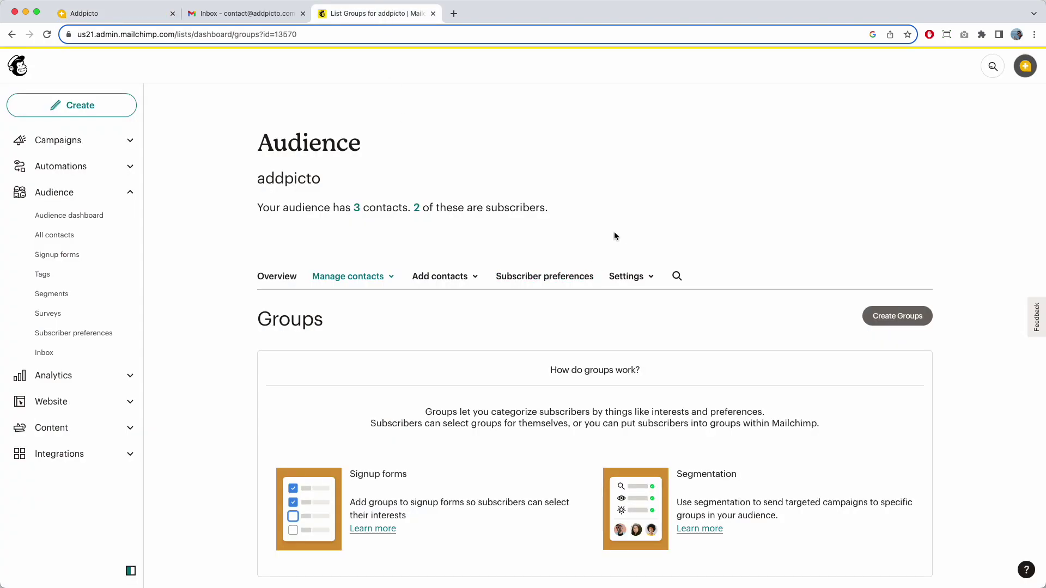
click(49, 234)
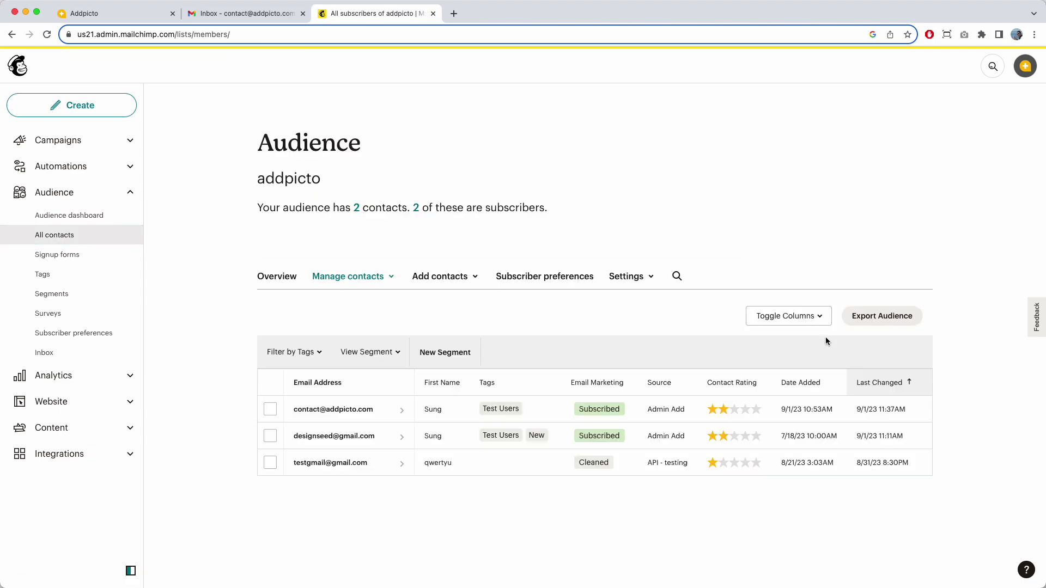
click(624, 276)
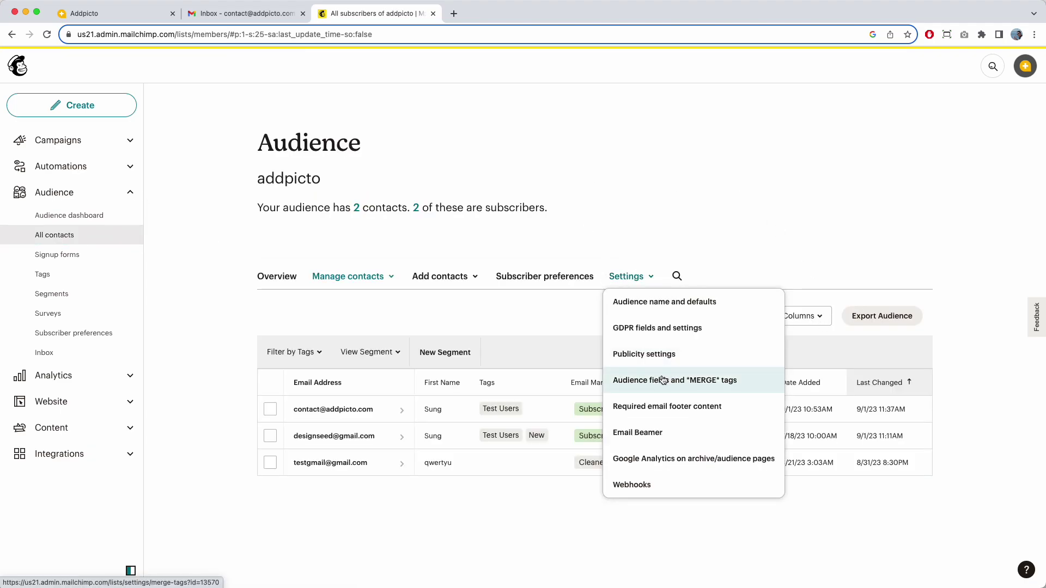
click(662, 378)
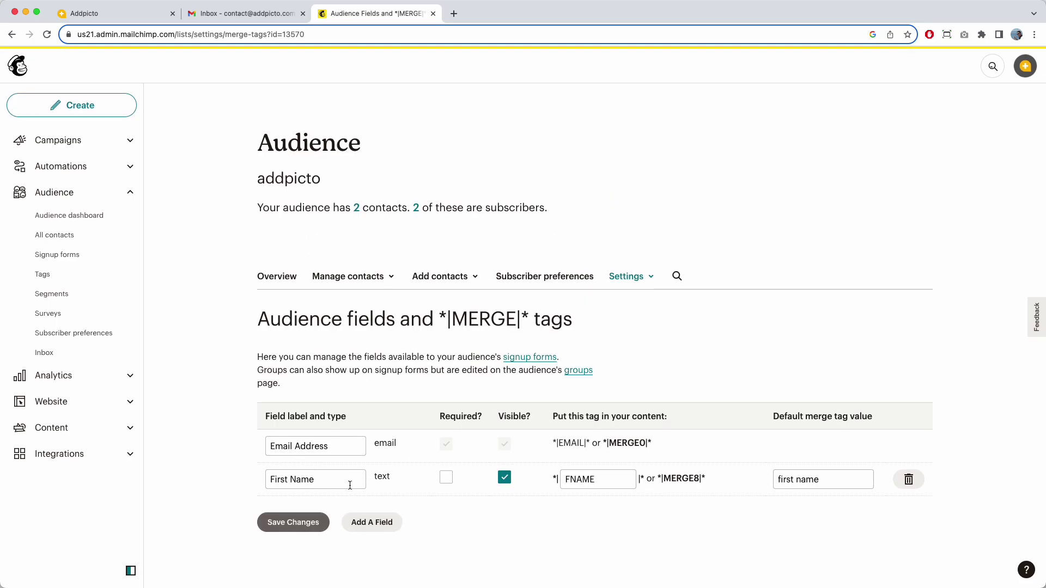
- View the addpicto audience's groups page and its tags page
click(341, 279)
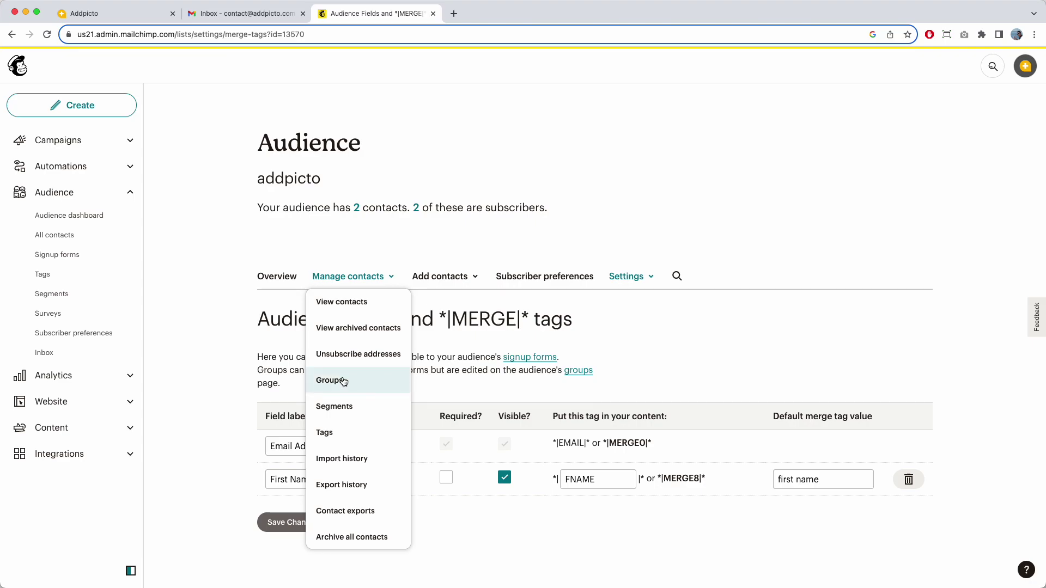
click(342, 381)
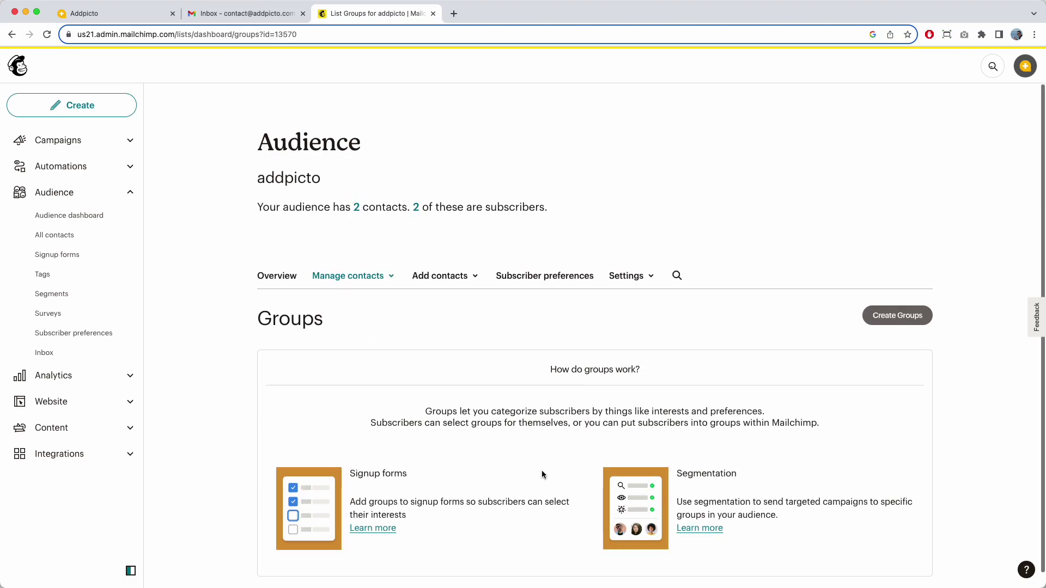
scroll(542, 471, down, 1)
click(345, 260)
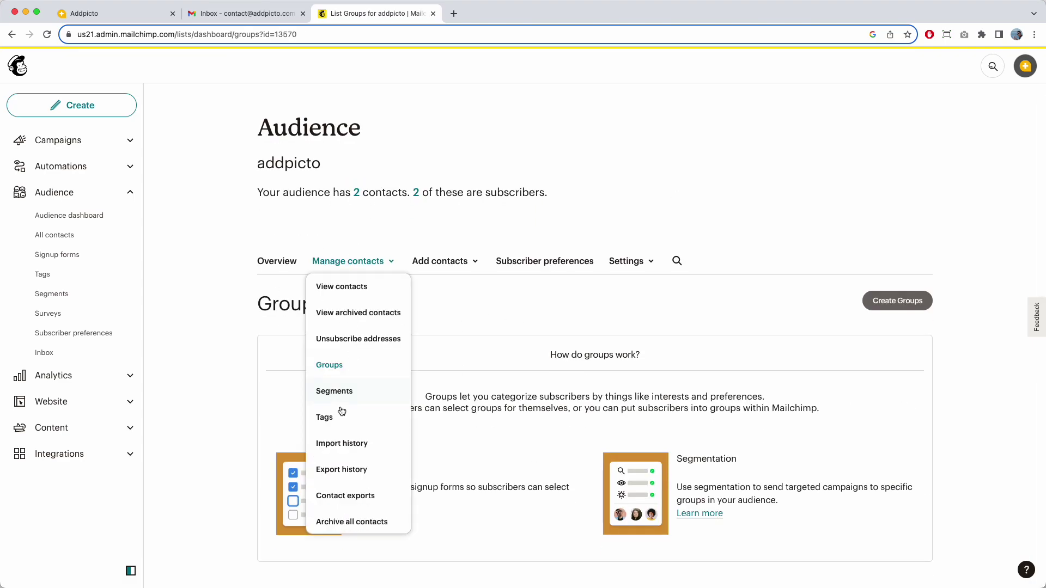
click(340, 415)
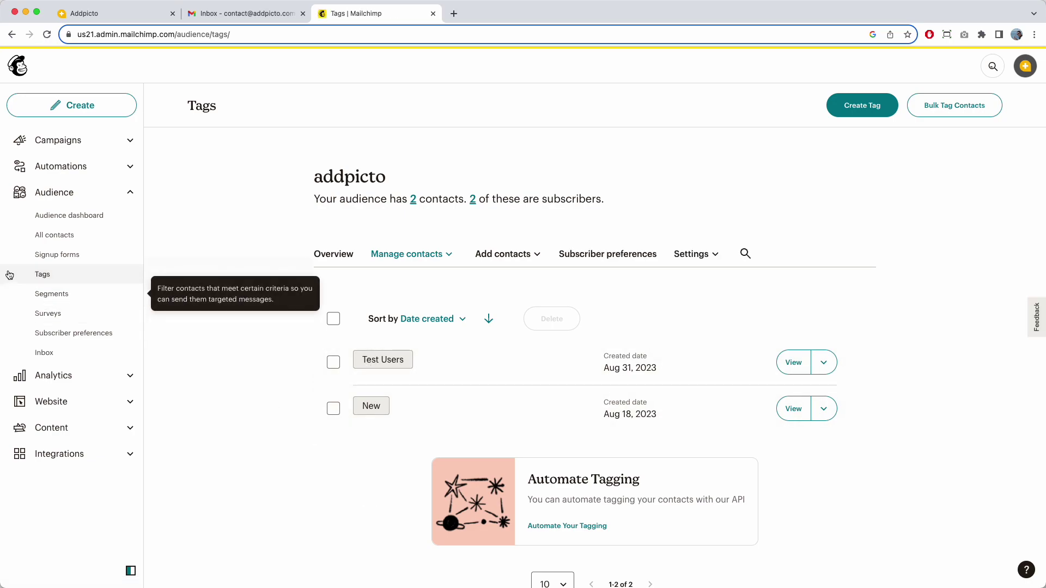
- Return to AddPicto, set the tag value to "Apple", and create and copy the data URL
click(137, 15)
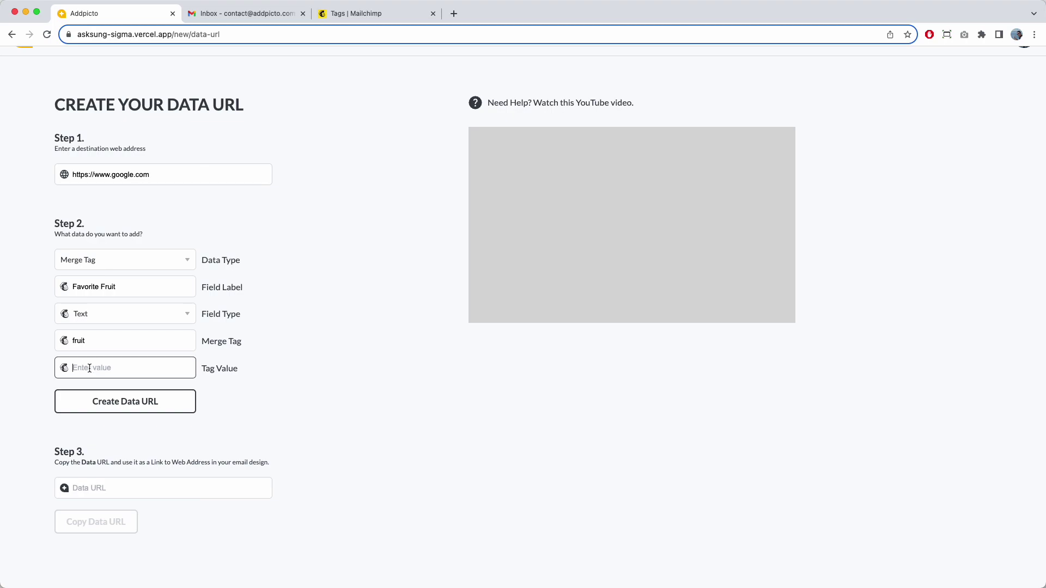
text(Apple)
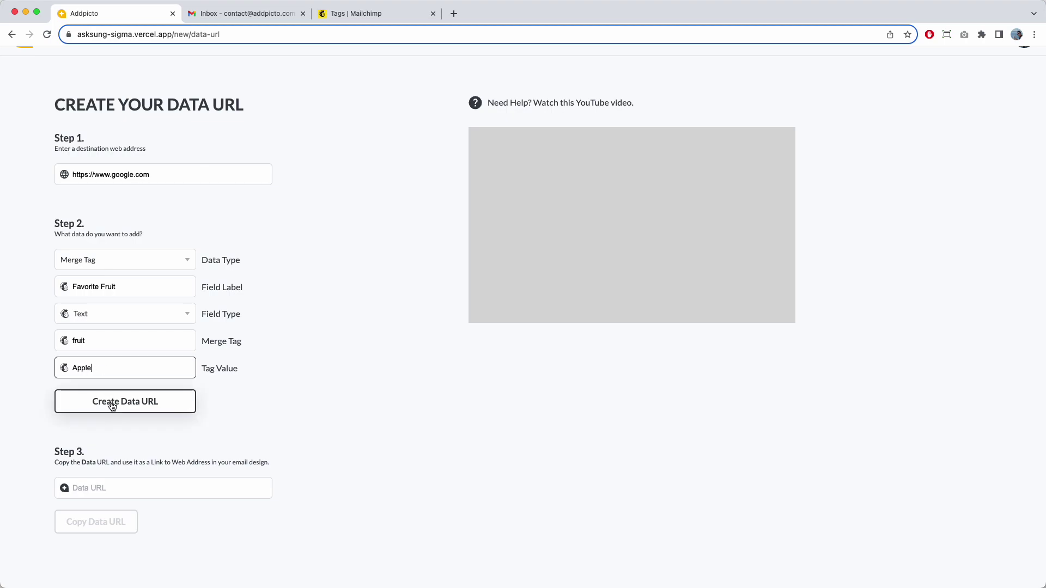
click(112, 406)
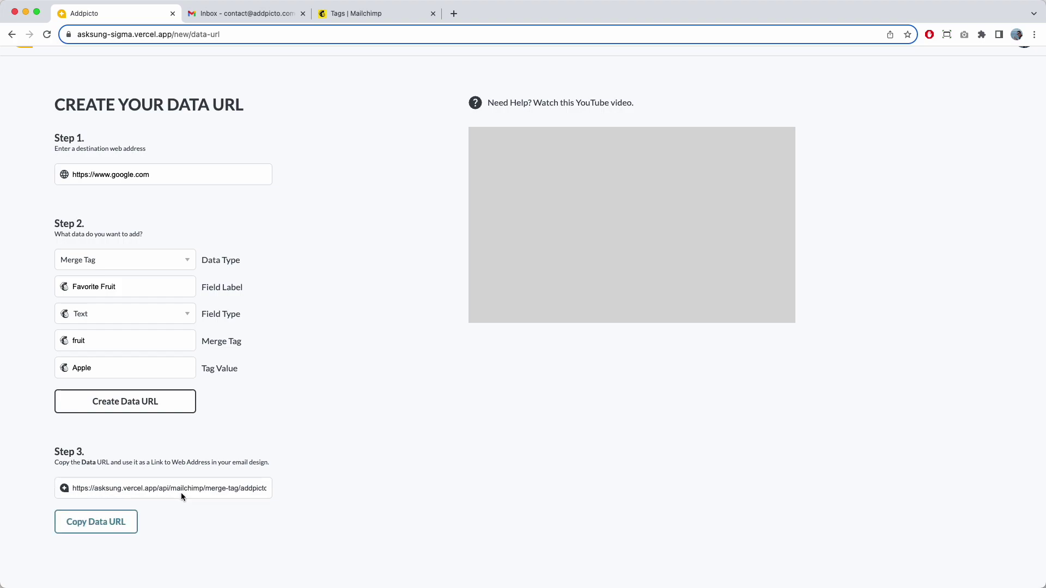
click(128, 528)
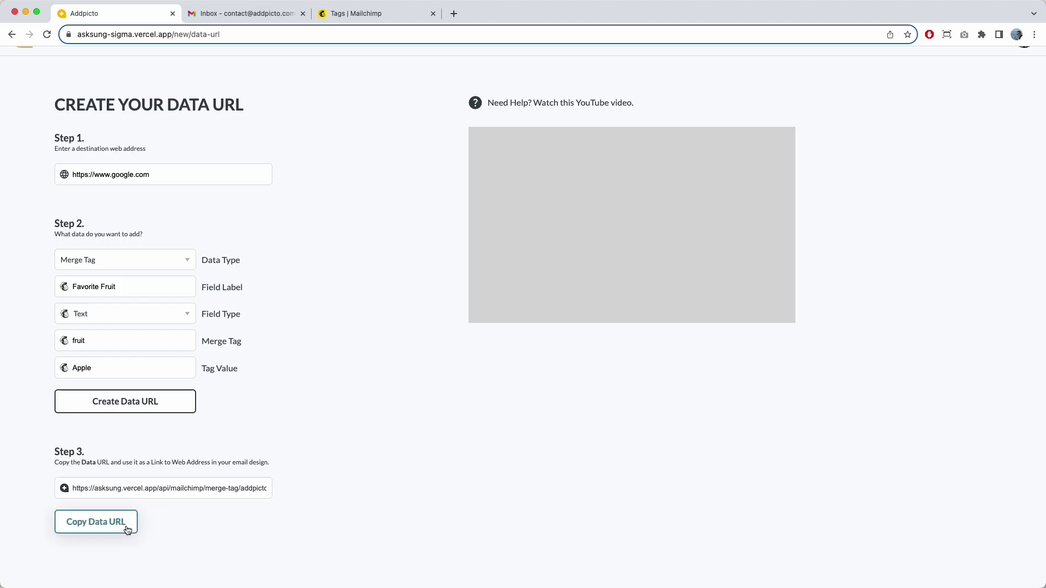
- Switch to Mailchimp and create a new regular email campaign
click(394, 9)
click(76, 105)
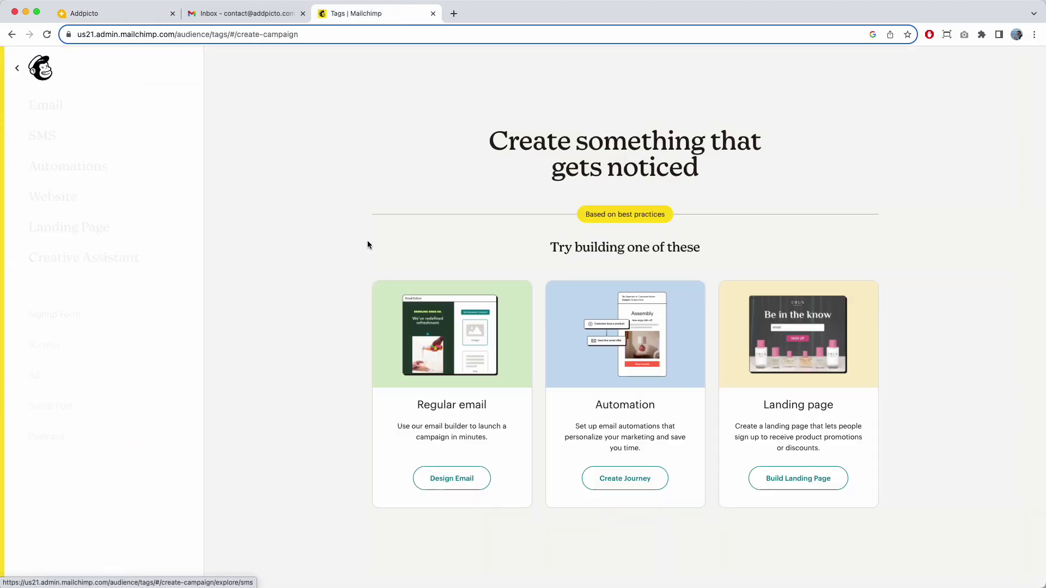
click(458, 483)
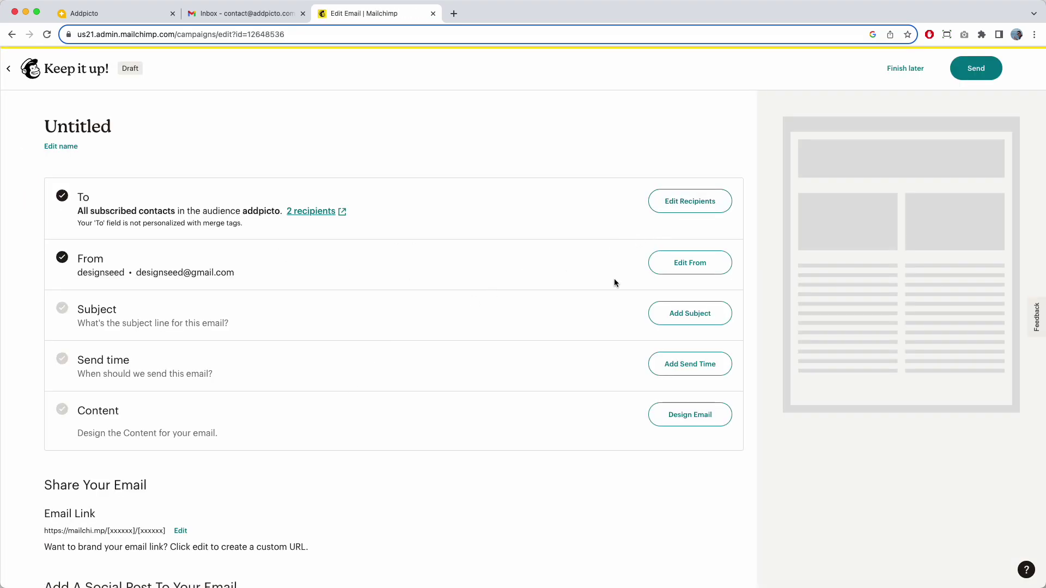
- Set the campaign's subject line to "AddPicto Beta — Sept 1, 2023" and save it
click(676, 313)
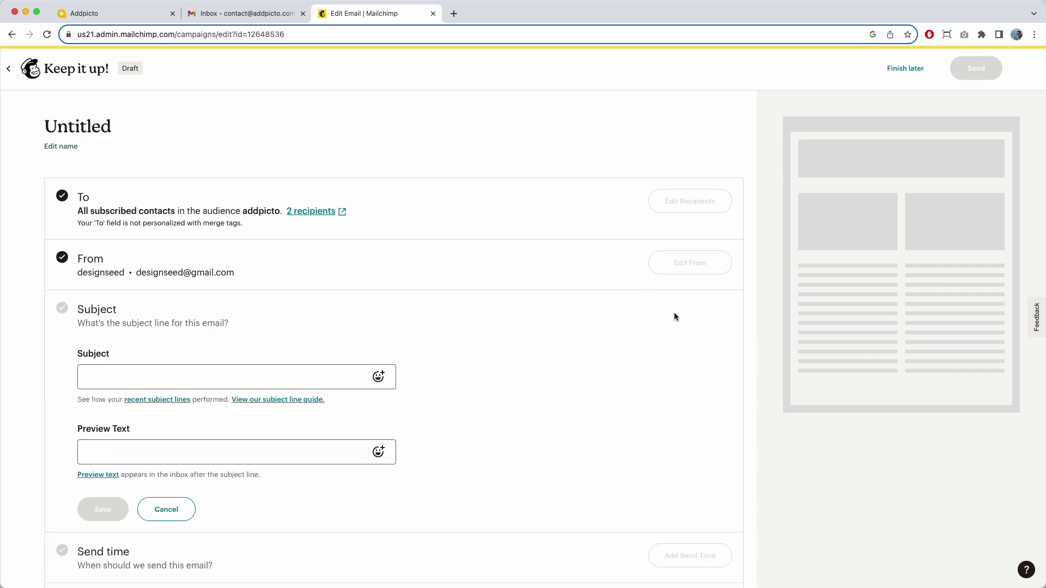
click(219, 376)
text(Add)
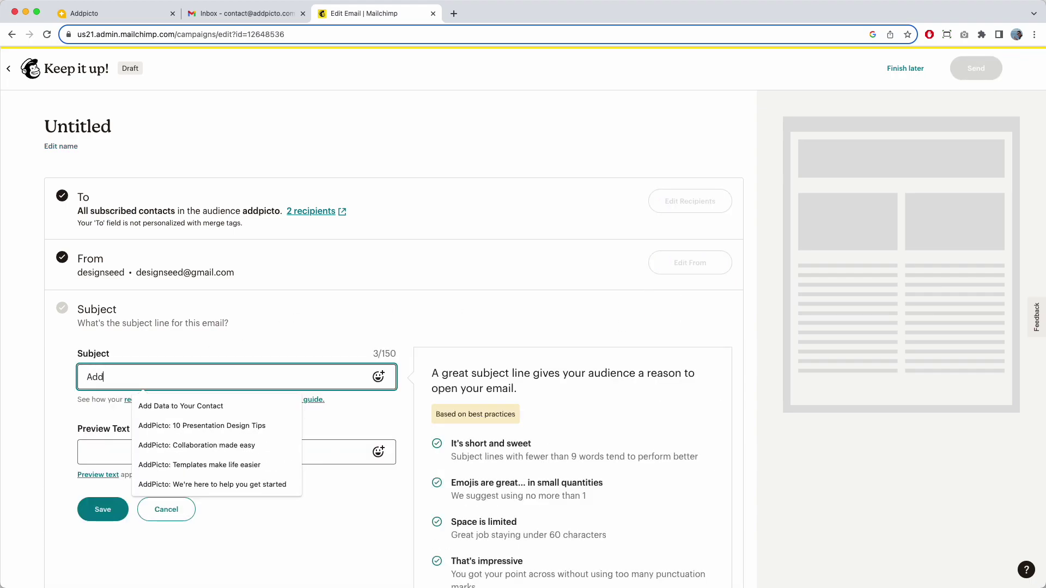
text(Picto Beta —)
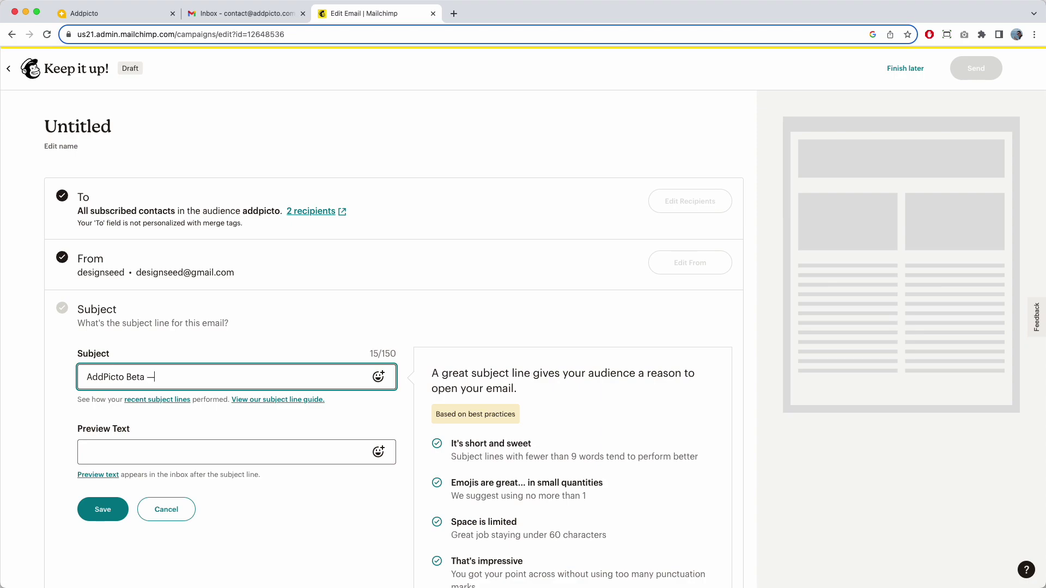
text( Sept 1, 2023)
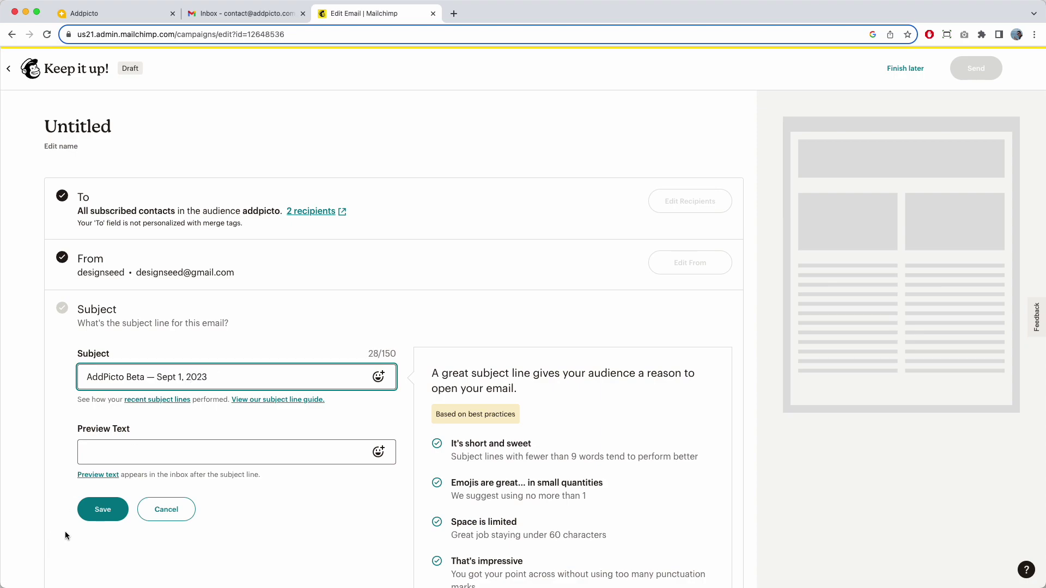
click(109, 510)
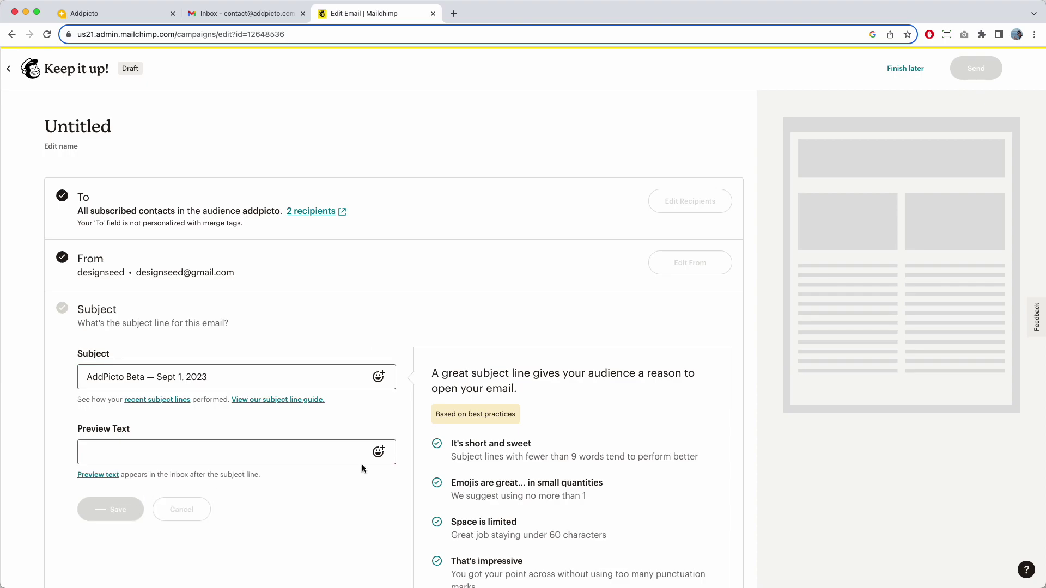
- Set the campaign's send time to Send now and save it
scroll(362, 468, down, 1)
click(679, 344)
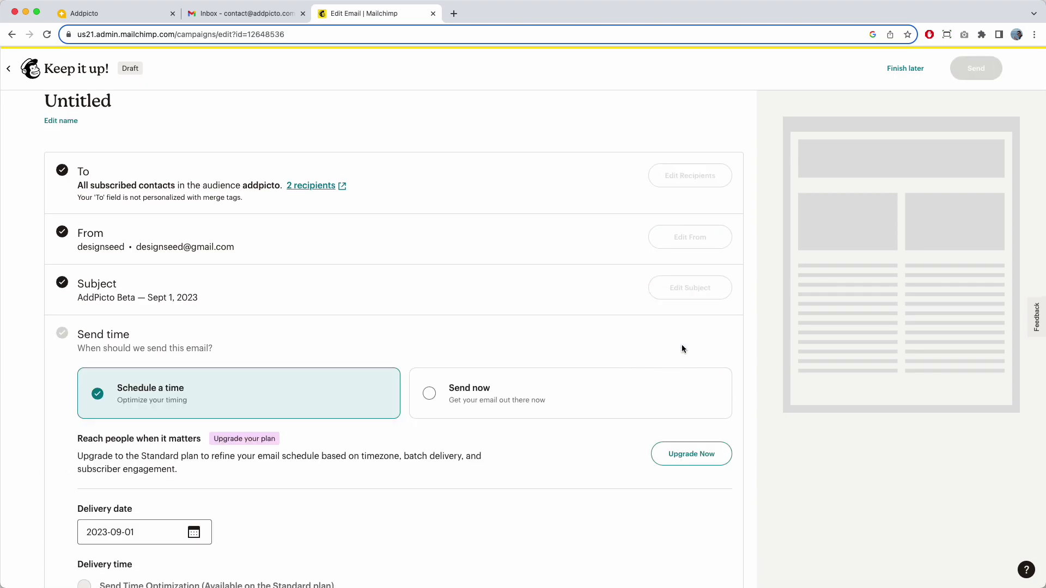
click(471, 414)
click(103, 448)
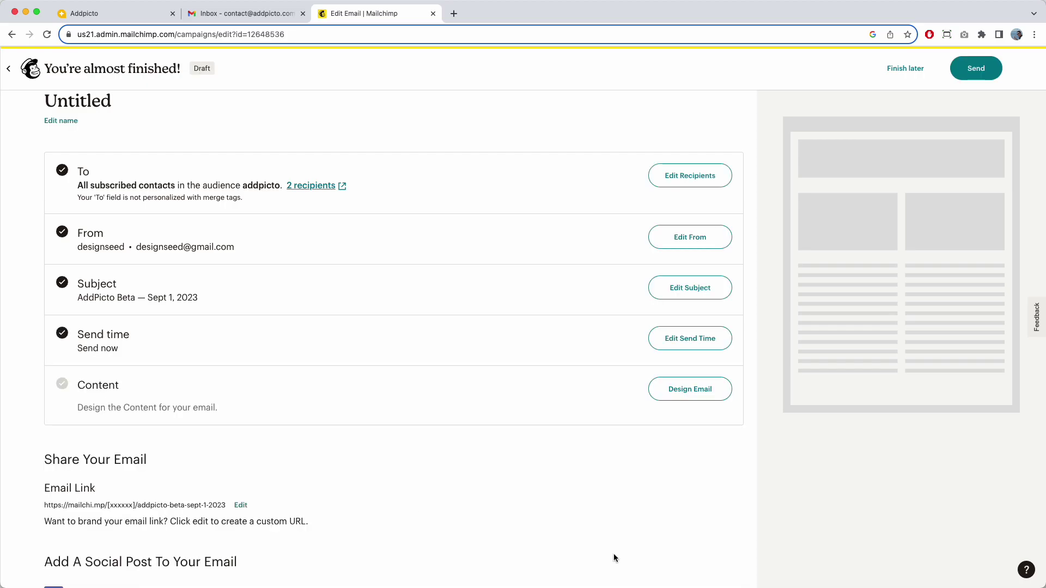
- Start the email design from scratch and delete the header logo, image placeholder, button and social icon blocks
click(704, 392)
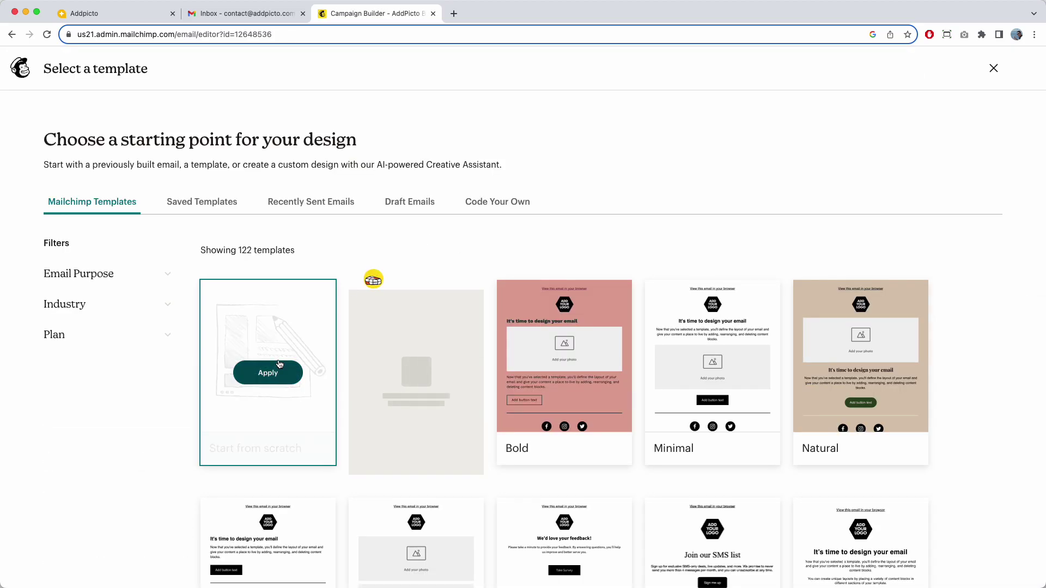
click(268, 369)
click(646, 171)
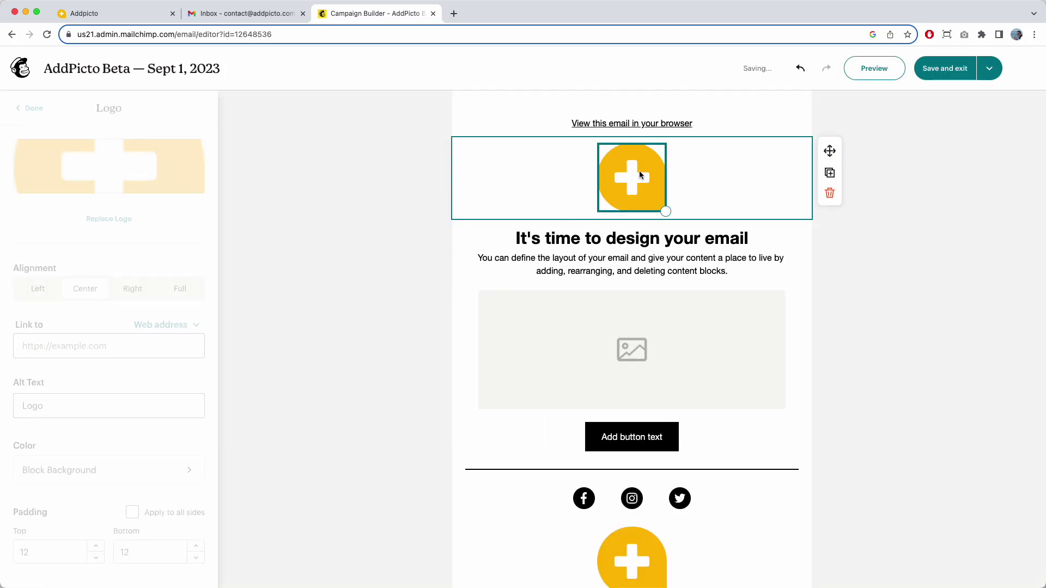
click(829, 192)
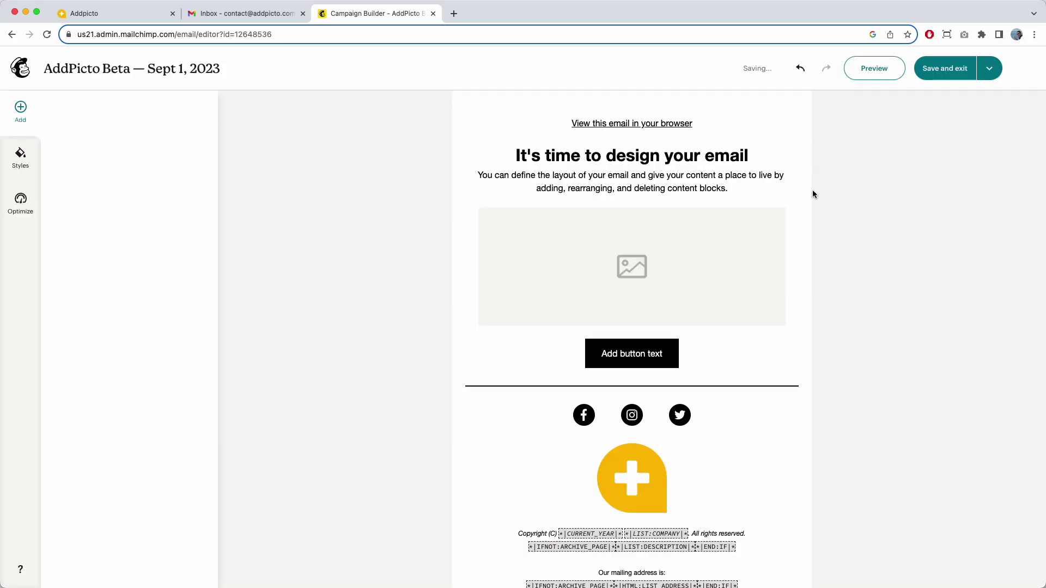
click(700, 261)
click(828, 257)
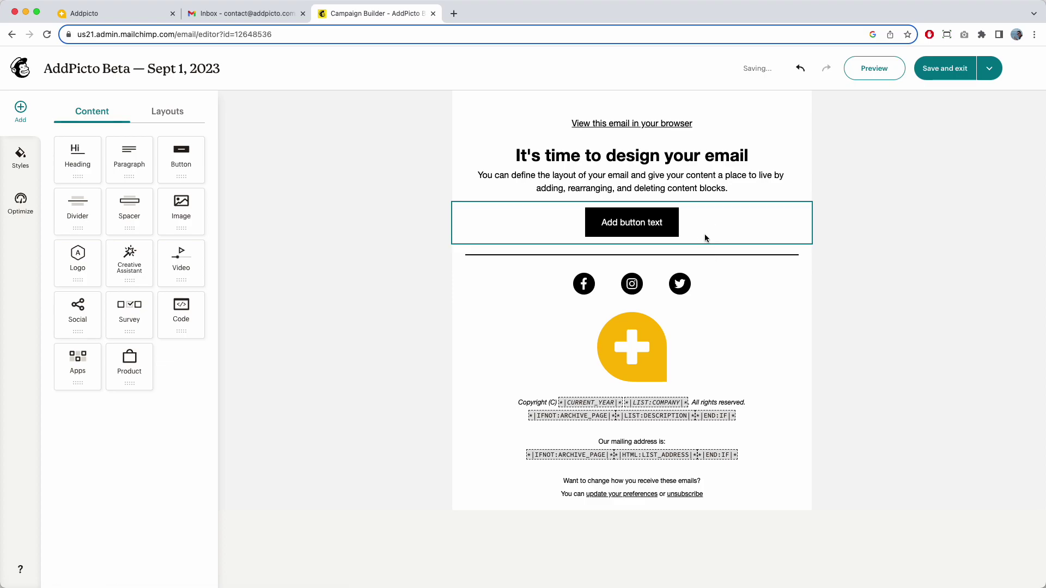
click(708, 229)
click(828, 256)
click(751, 243)
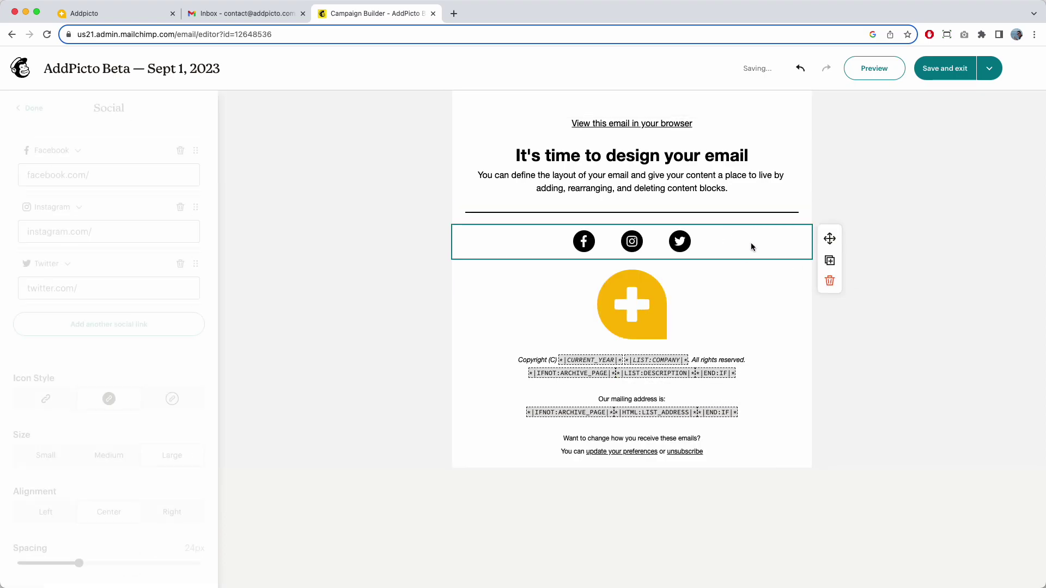
click(829, 280)
- Set the email's paragraph and Heading 1 text styles to left alignment
click(705, 155)
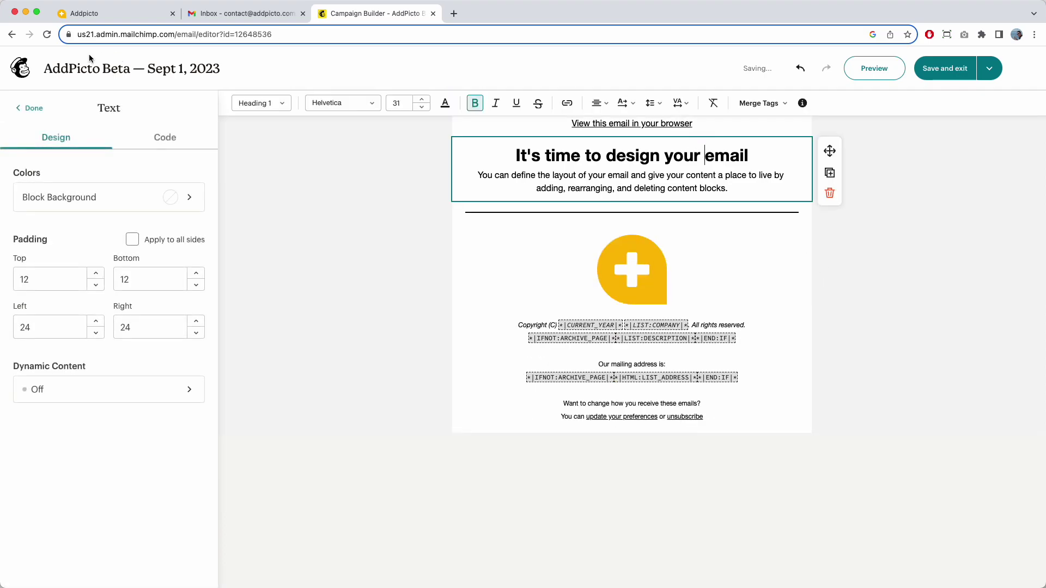
click(28, 107)
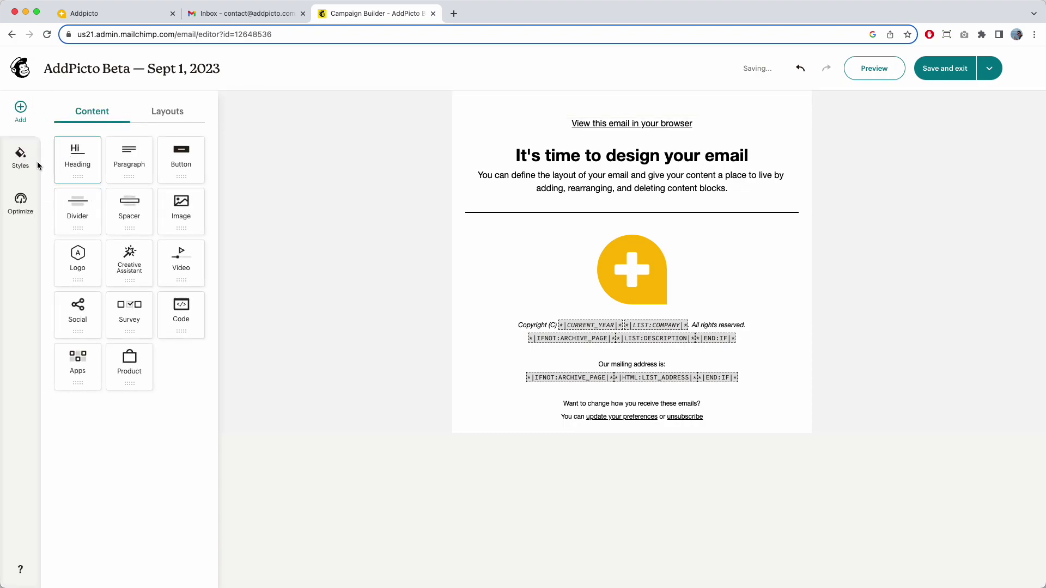
click(21, 155)
click(98, 181)
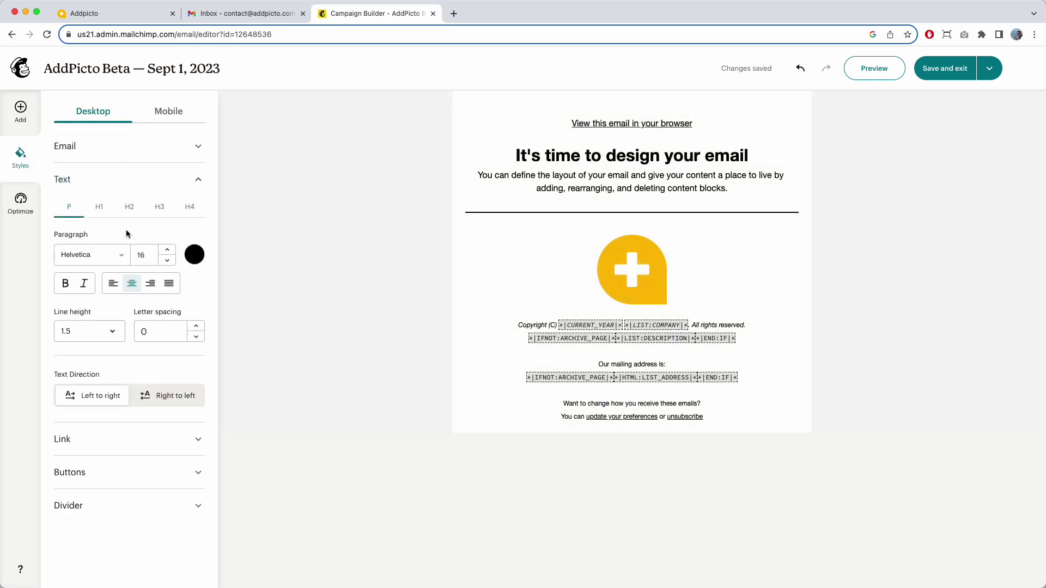
click(114, 284)
click(99, 208)
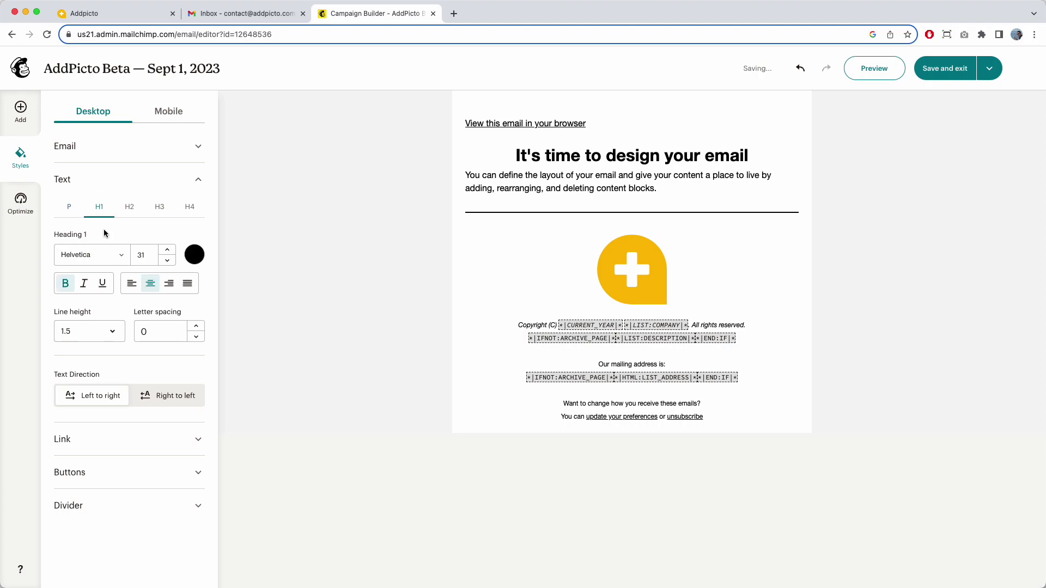
click(132, 283)
click(25, 119)
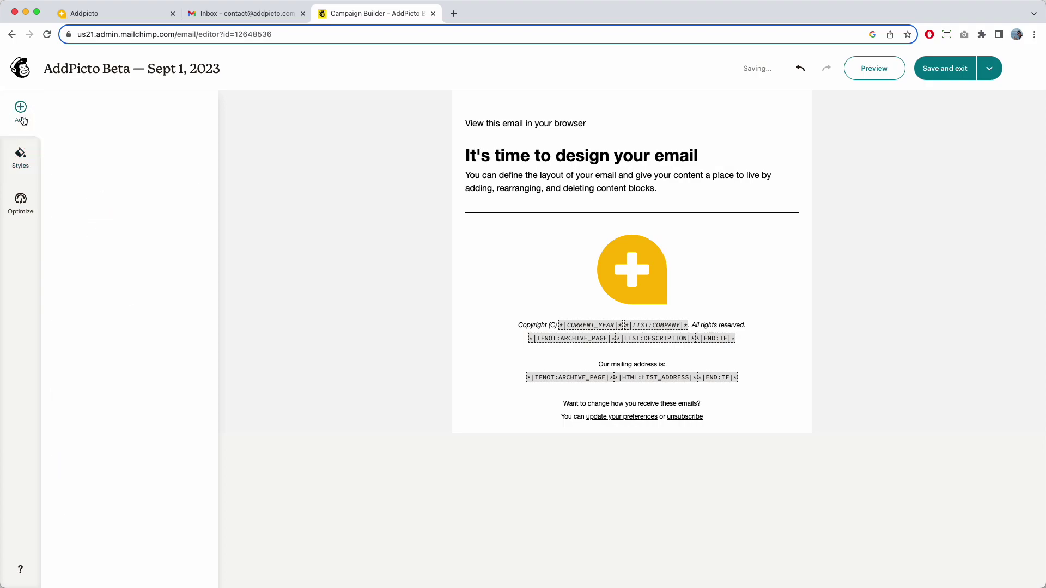
- Replace the email's heading text with "Beta — Sept 1, 2023"
click(700, 152)
triple_click(700, 152)
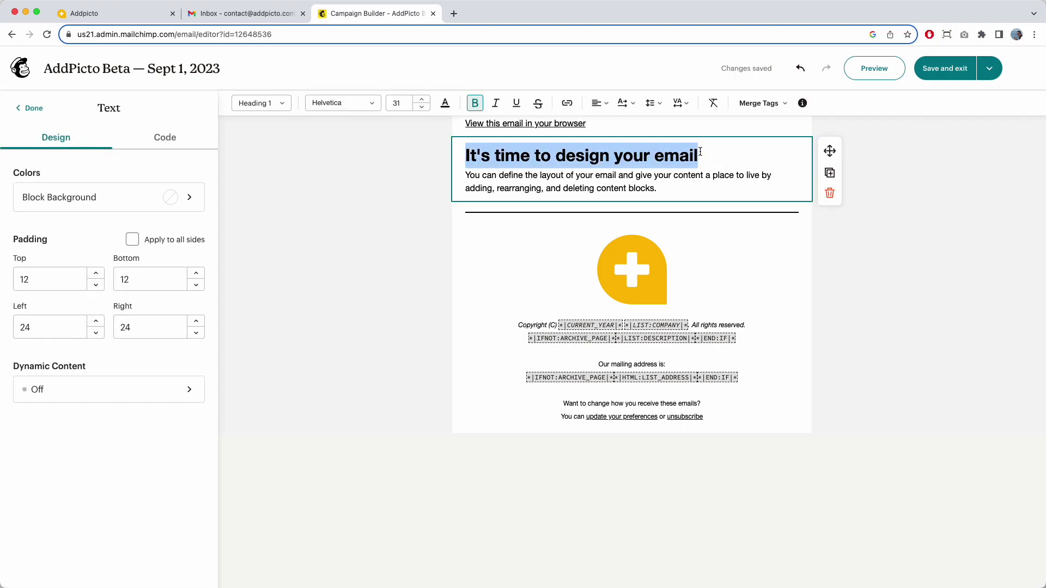
text(Beta )
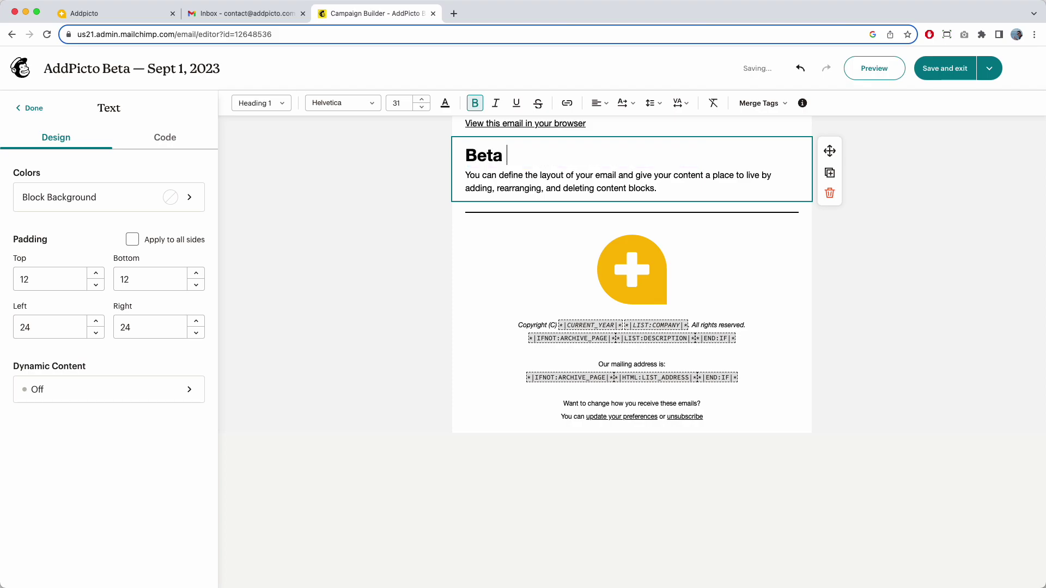
text(— Sept 1, 2023)
key(Right)
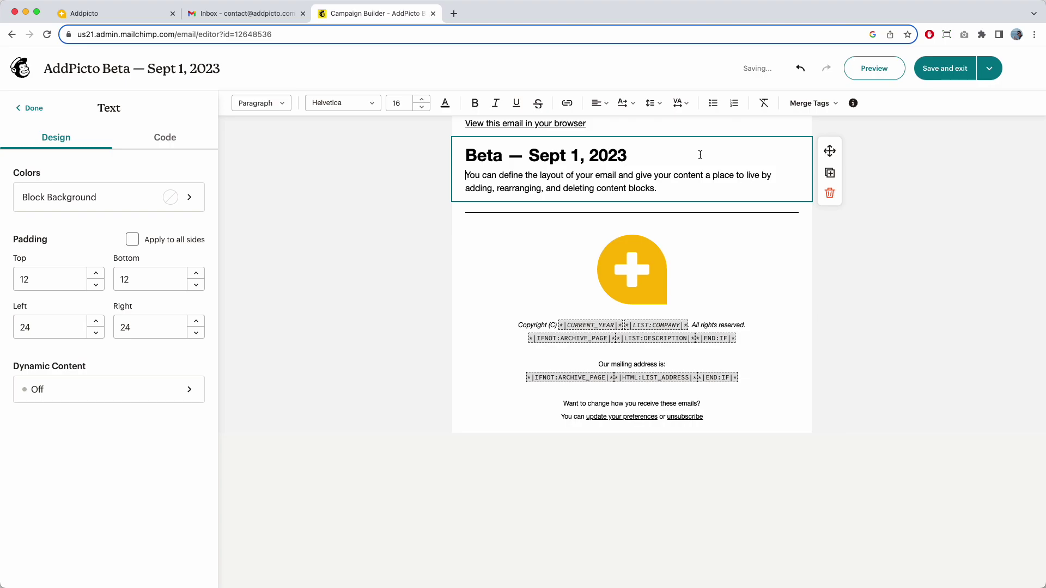
- Replace the placeholder paragraph below the heading with "Groups" and start a bulleted list under it
drag(668, 184, 461, 173)
key(BackSpace)
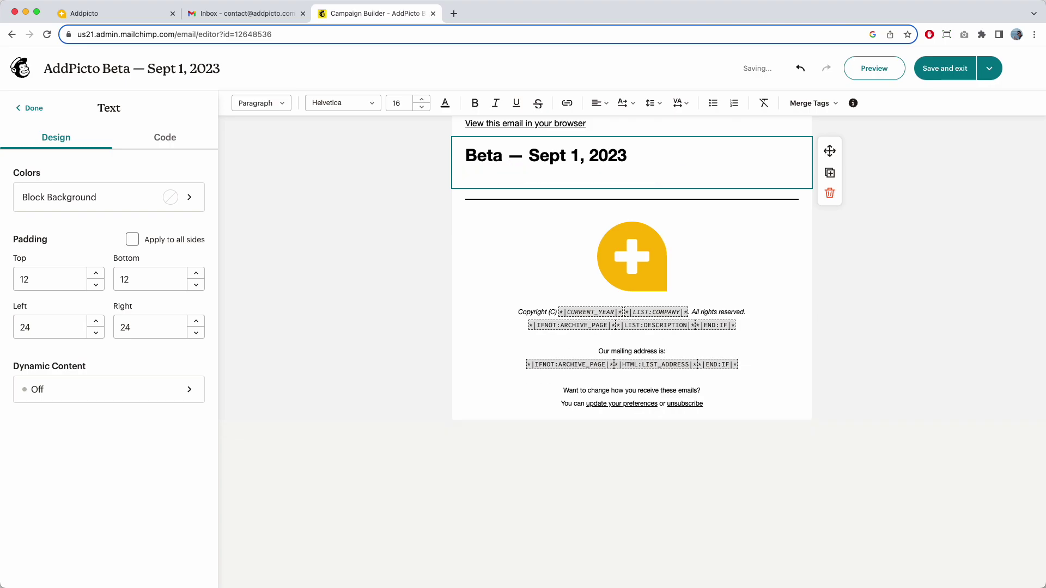
text(Groups)
key(Return)
key(super+shift+8)
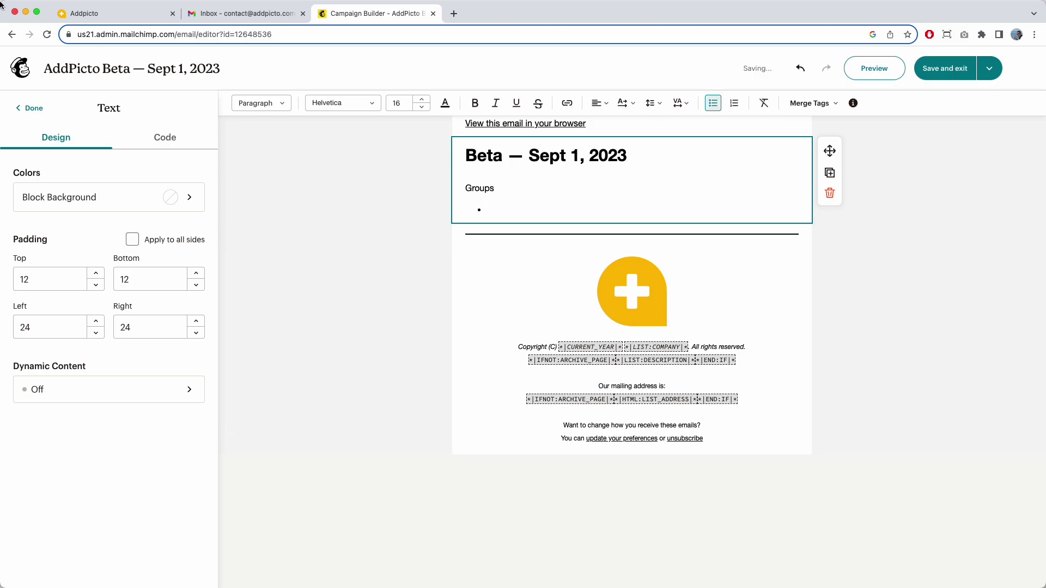
- Check the field label in AddPicto and enter it in the Mailchimp email's first bullet as "Field Label = Favorite Fruit"
click(116, 14)
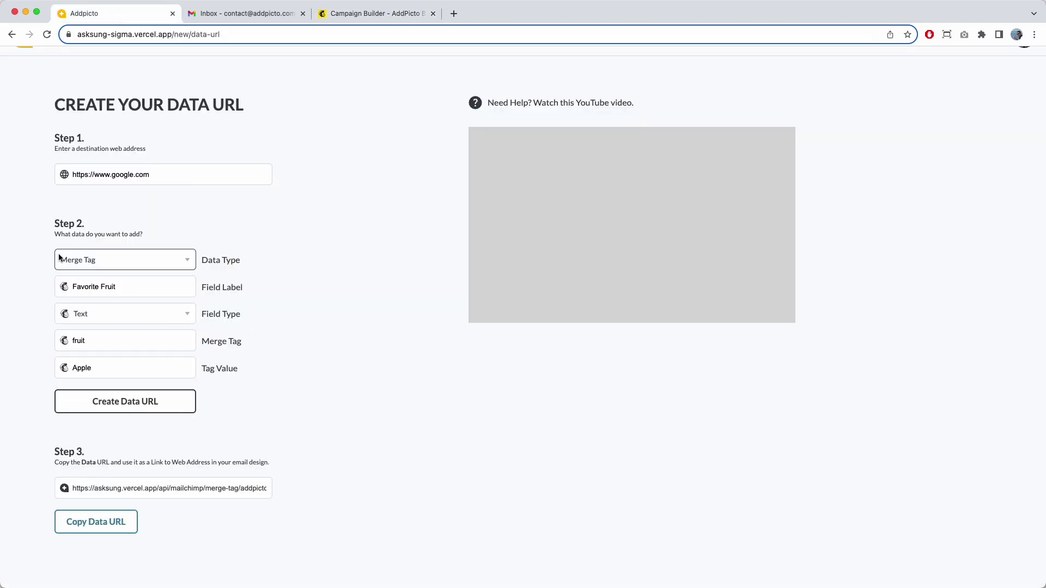
click(379, 15)
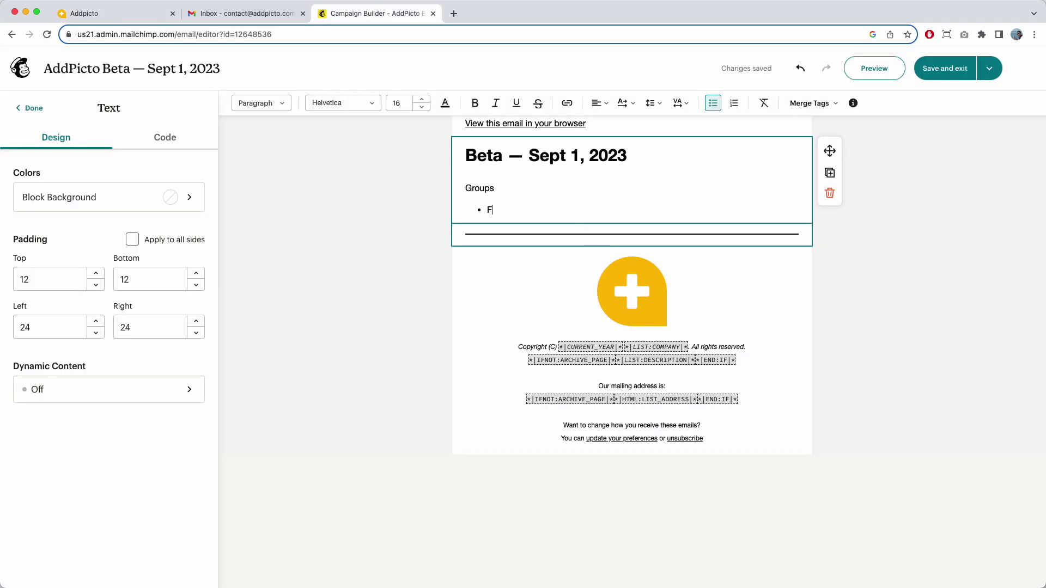
text(ield Label = Favorit)
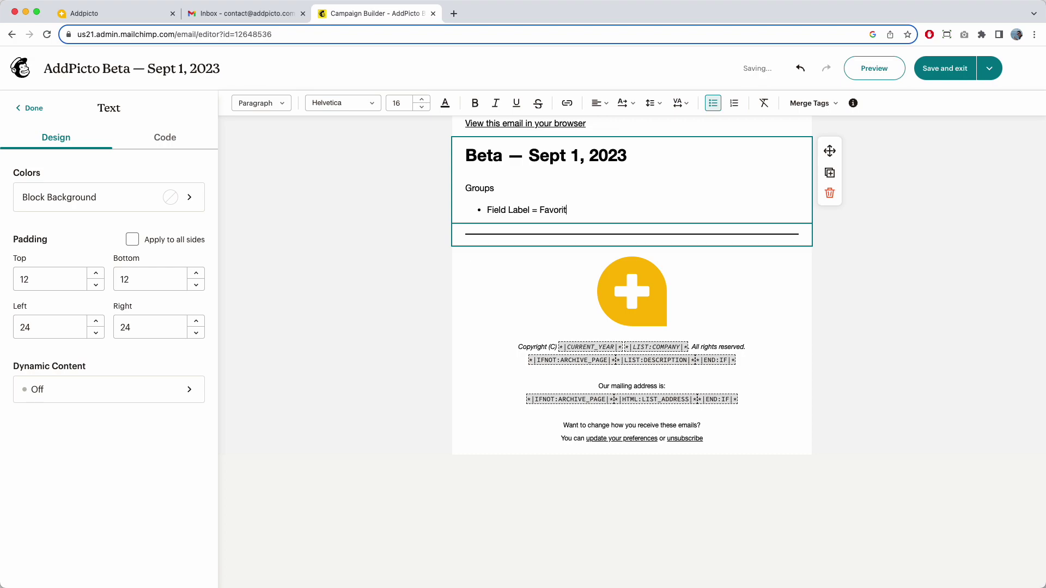
text(ite Fuite)
key(Return)
key(BackSpace)
key(BackSpace)
key(BackSpace)
- Check the field type in AddPicto and add the bullet "Field Type = Text" to the Mailchimp email
click(110, 15)
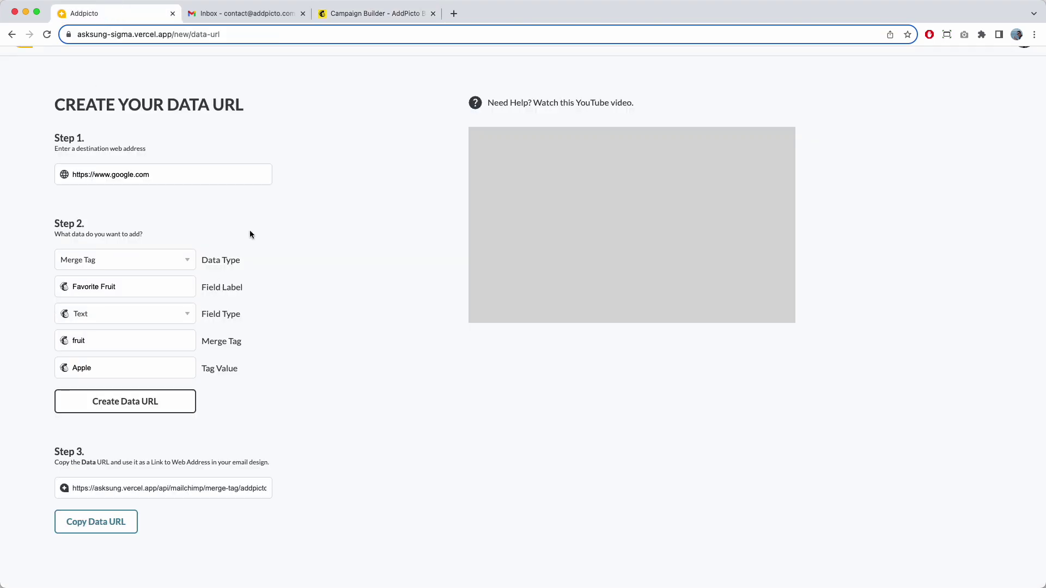
click(375, 13)
key(Return)
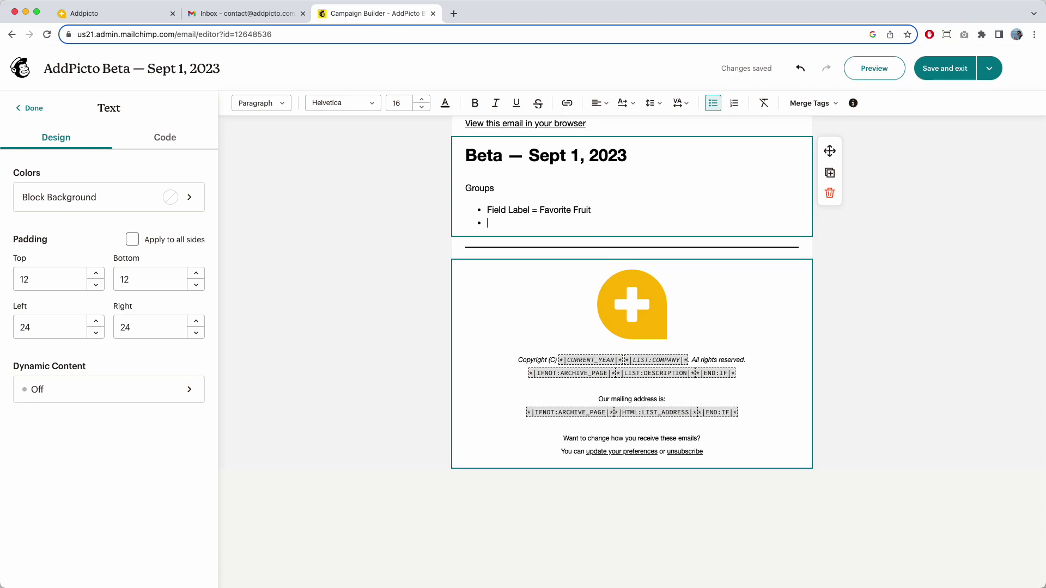
text(Field Type = )
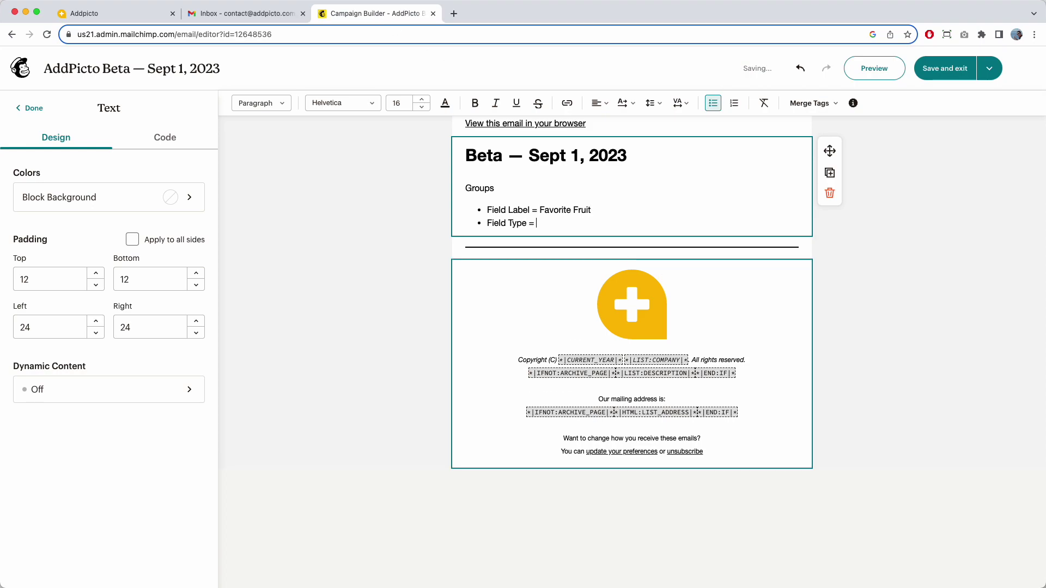
text(Text)
key(Return)
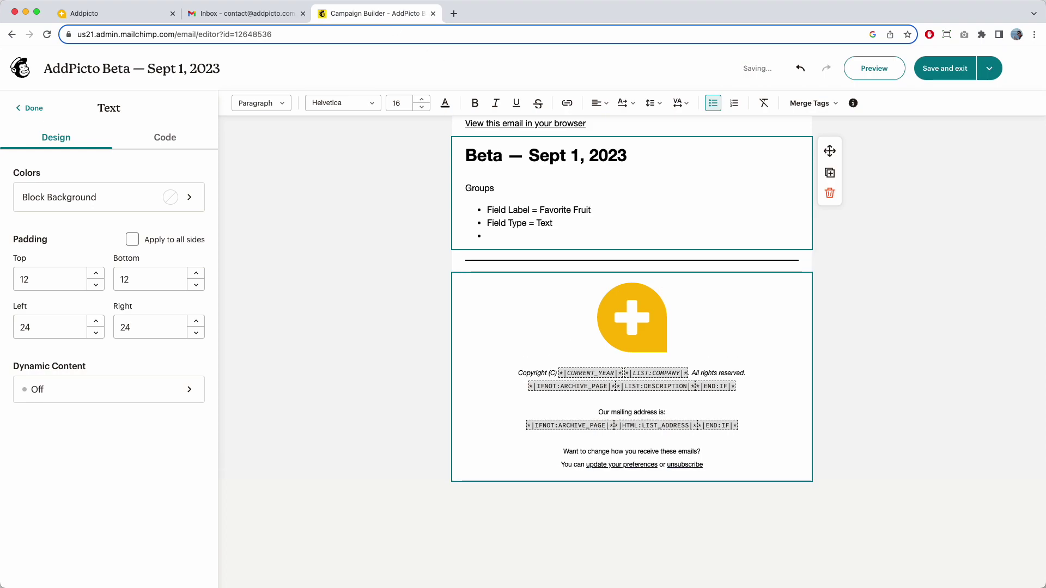
- Check the next field in AddPicto and enter "Merge Tag" as the third bullet in the Mailchimp email
click(76, 10)
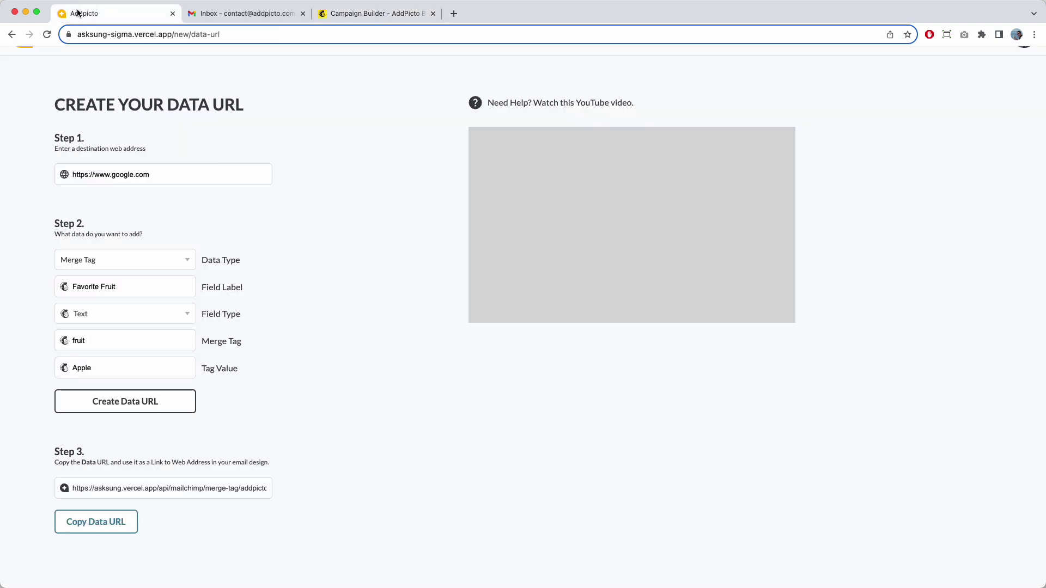
click(382, 16)
text(Merge Tag)
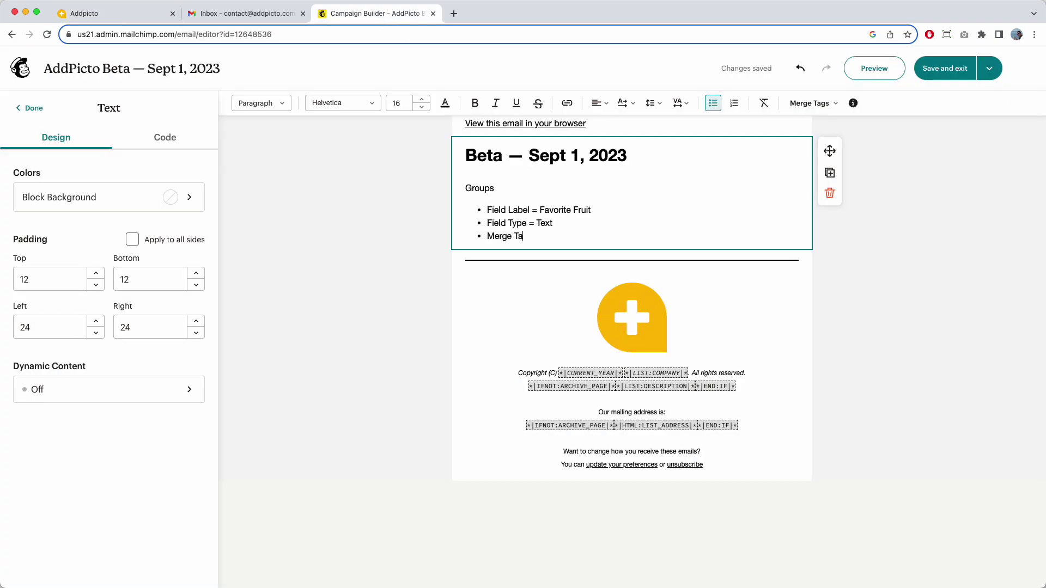
- Replace the "Groups" line above the bulleted list with "Merge Tags"
double_click(498, 192)
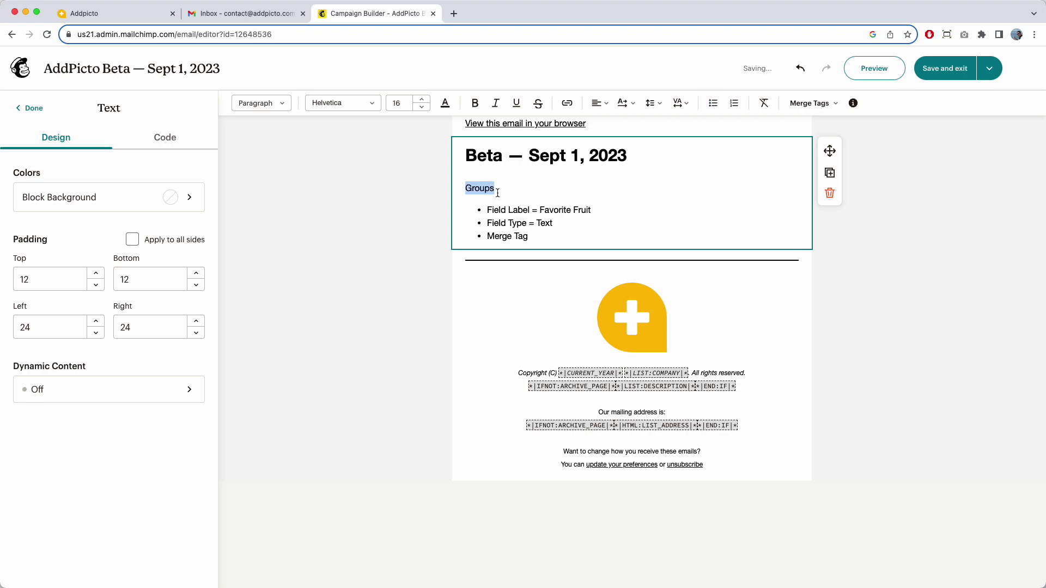
text(me)
key(BackSpace)
text(Merge Tags)
- Complete the third bullet as "Merge Tag = fruit" and add a fourth bullet reading "Value = Apple"
click(542, 240)
text(fruit)
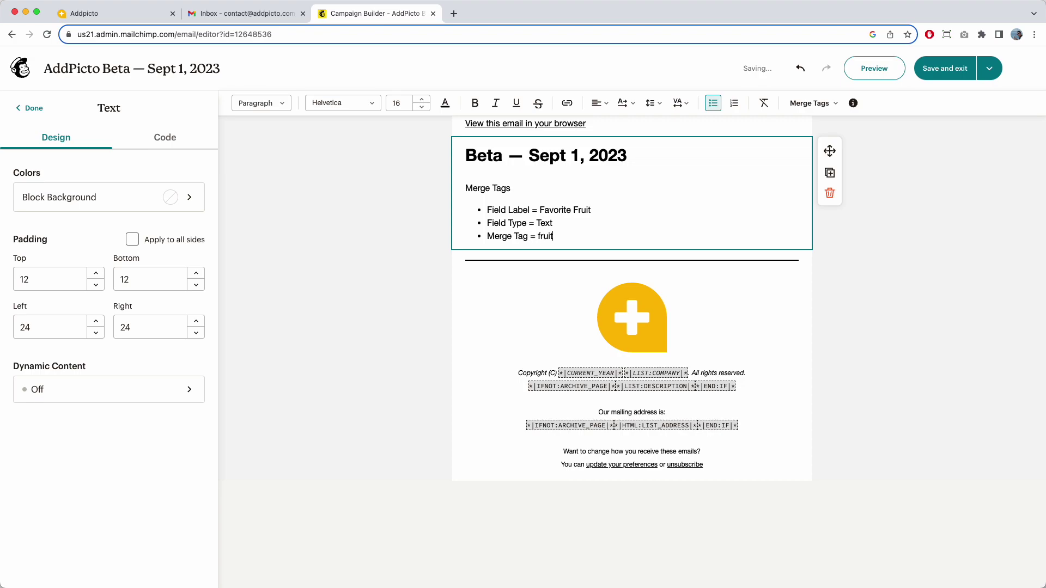
key(Return)
text(Value )
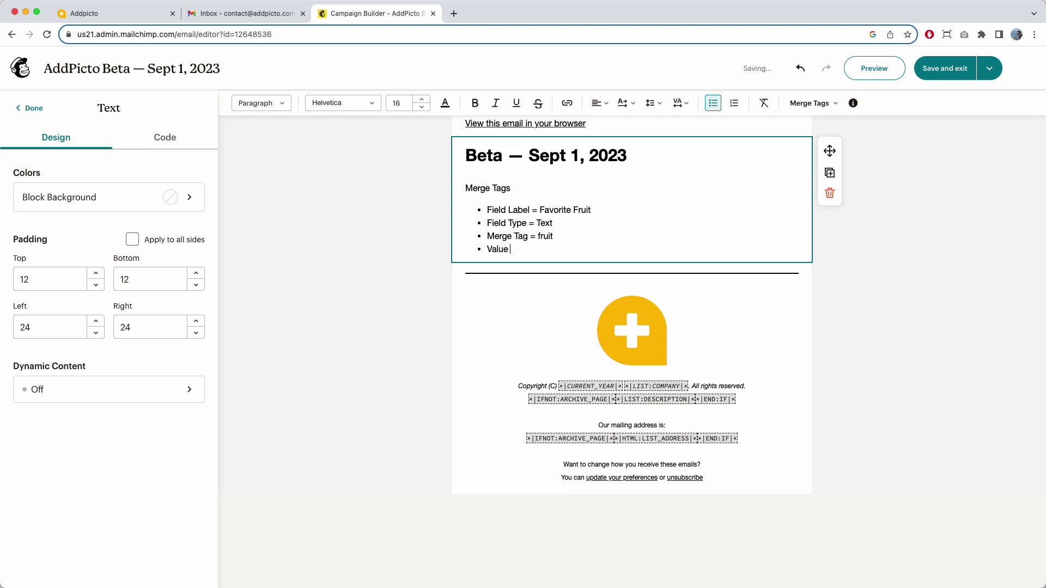
text(= Apple)
- Link the word "Apple" in the Mailchimp email to the copied AddPicto data URL and add the bullet "Value = Banana"
click(124, 16)
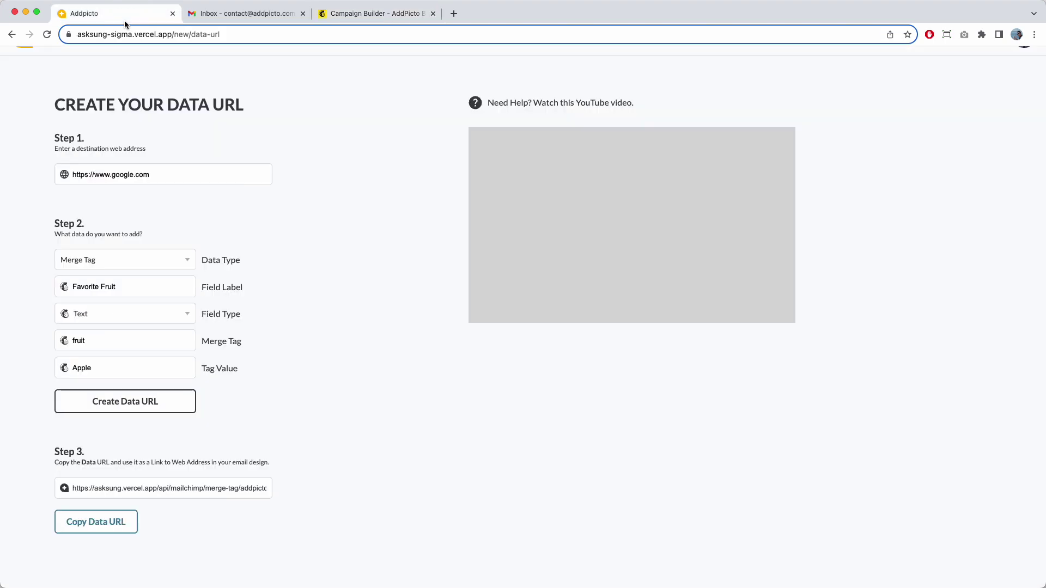
click(362, 14)
double_click(529, 249)
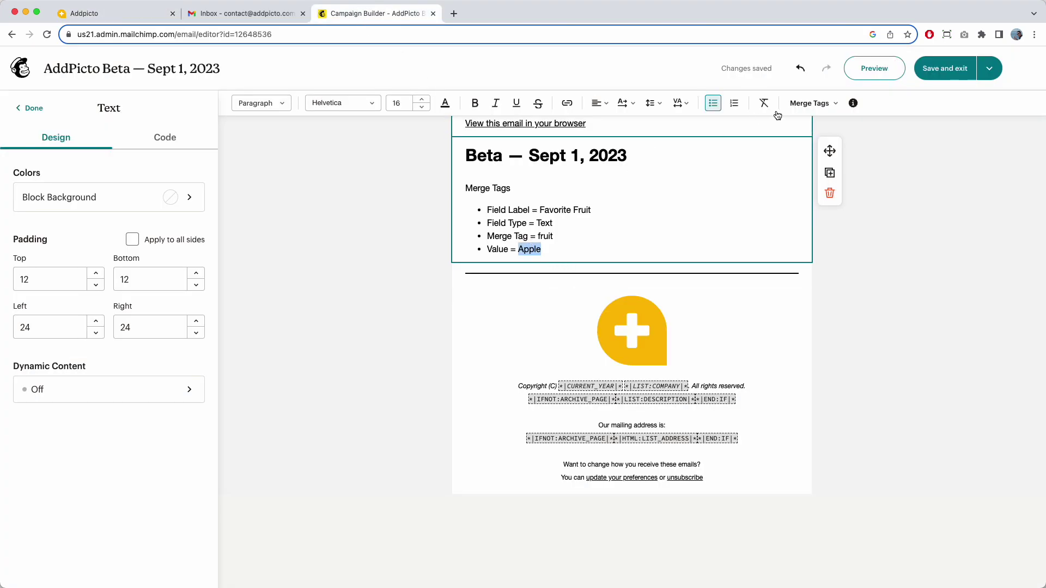
click(567, 103)
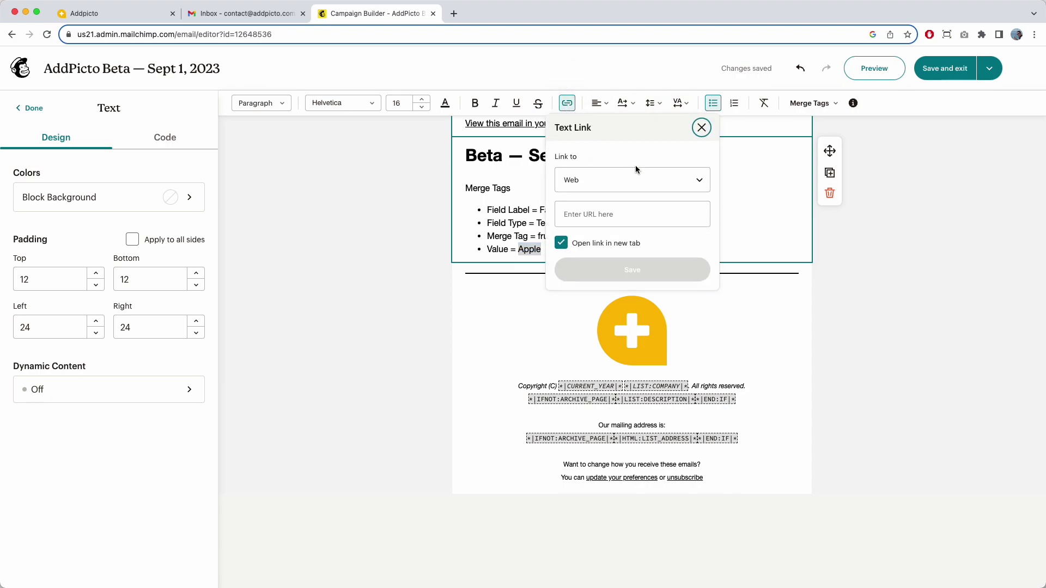
click(601, 214)
key(super+v)
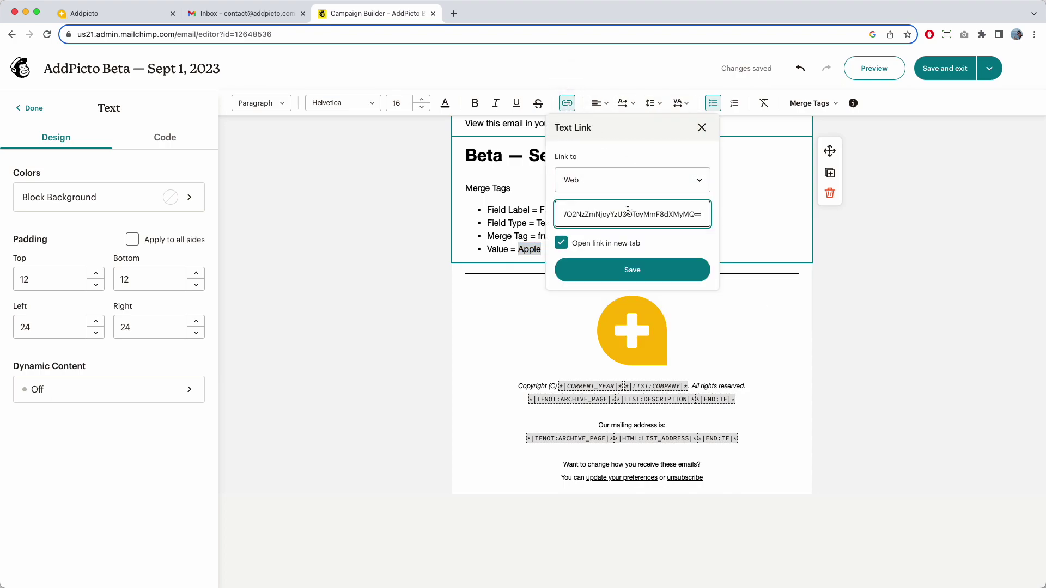
click(90, 13)
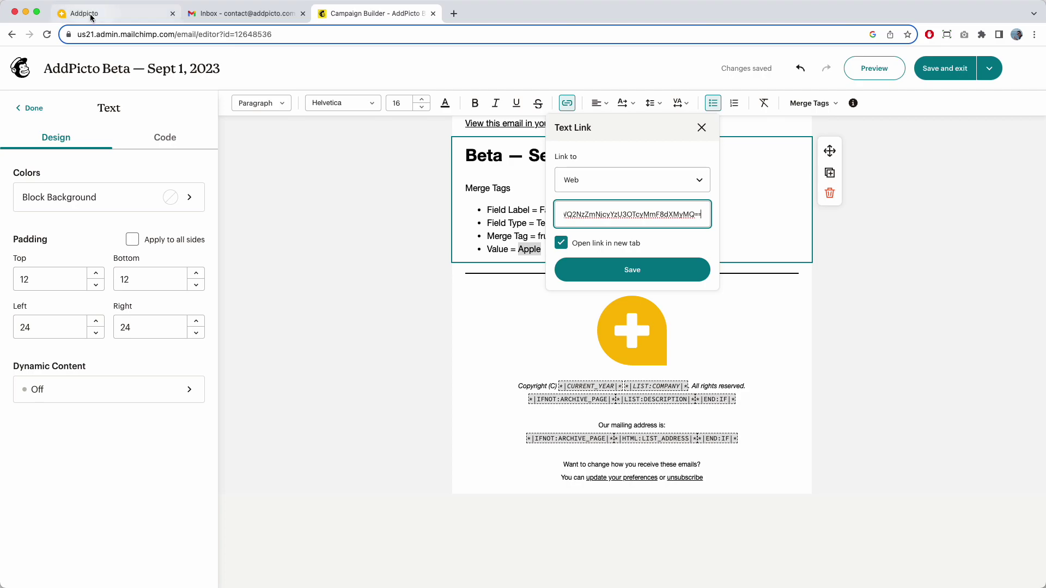
click(366, 15)
click(692, 273)
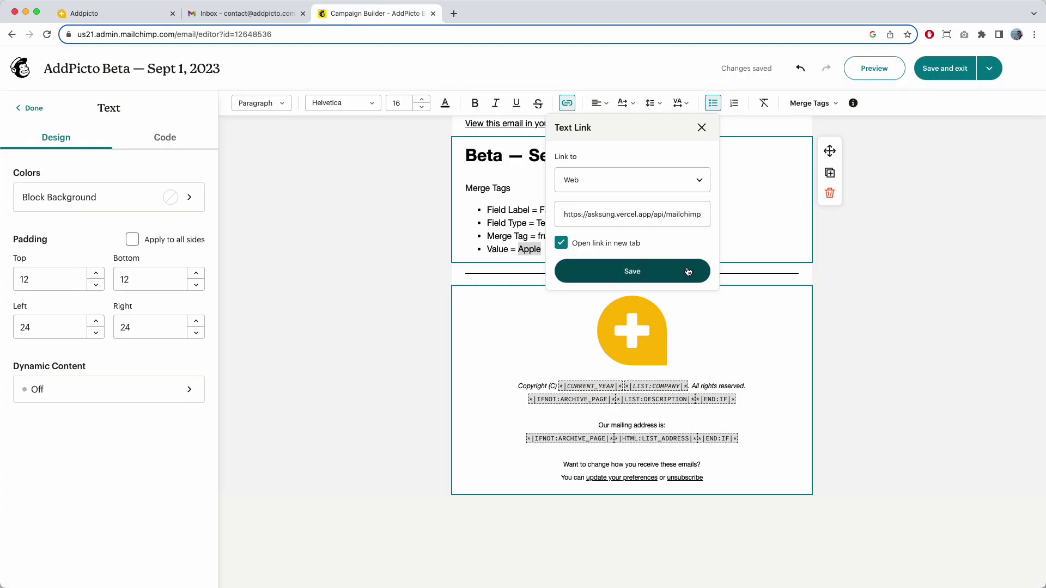
key(Return)
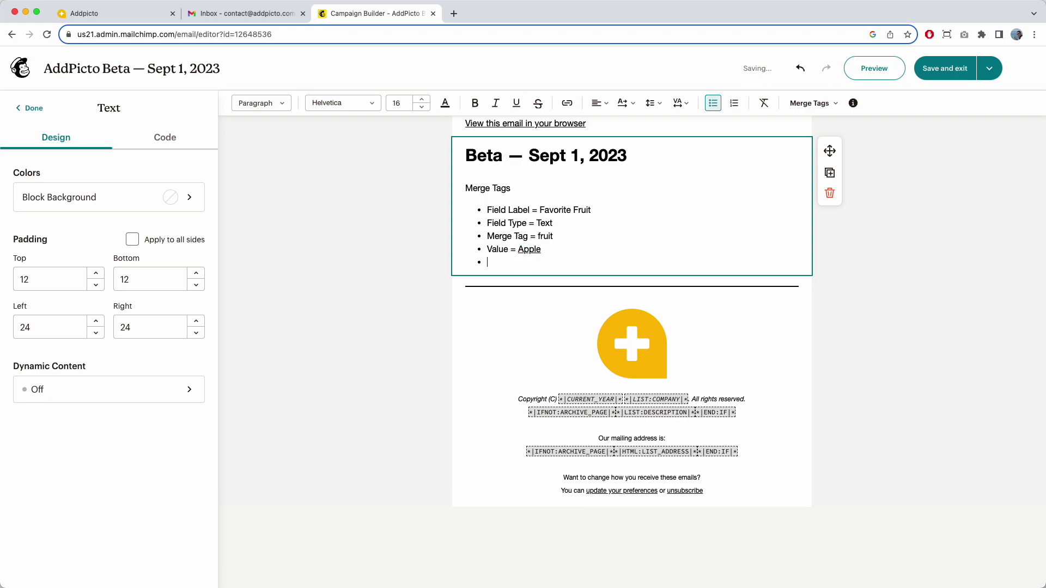
text(Value = Banana)
- Set the tag value to Banana in AddPicto, create the data URL and copy it
click(109, 14)
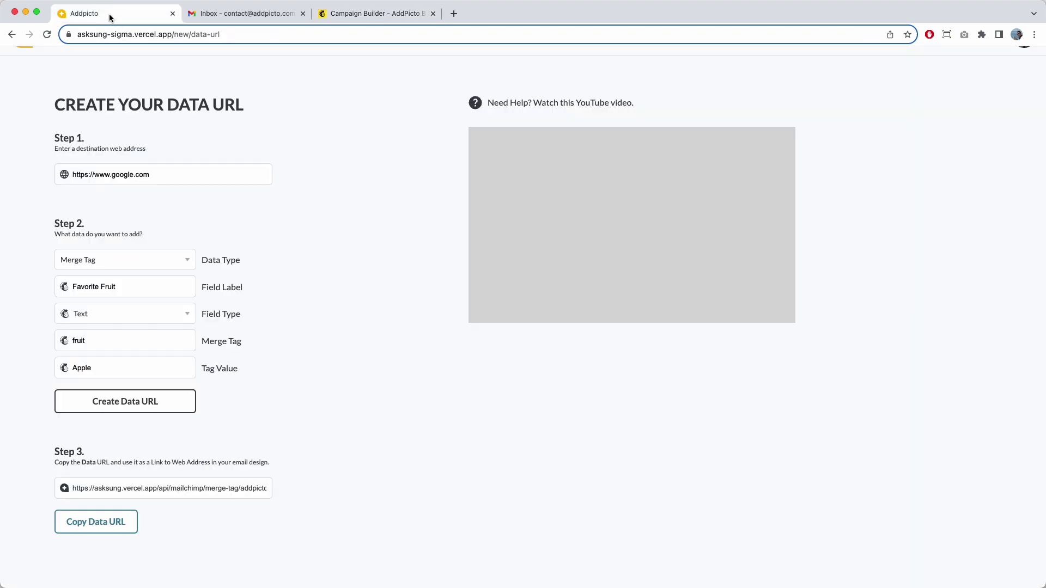
click(94, 372)
double_click(94, 371)
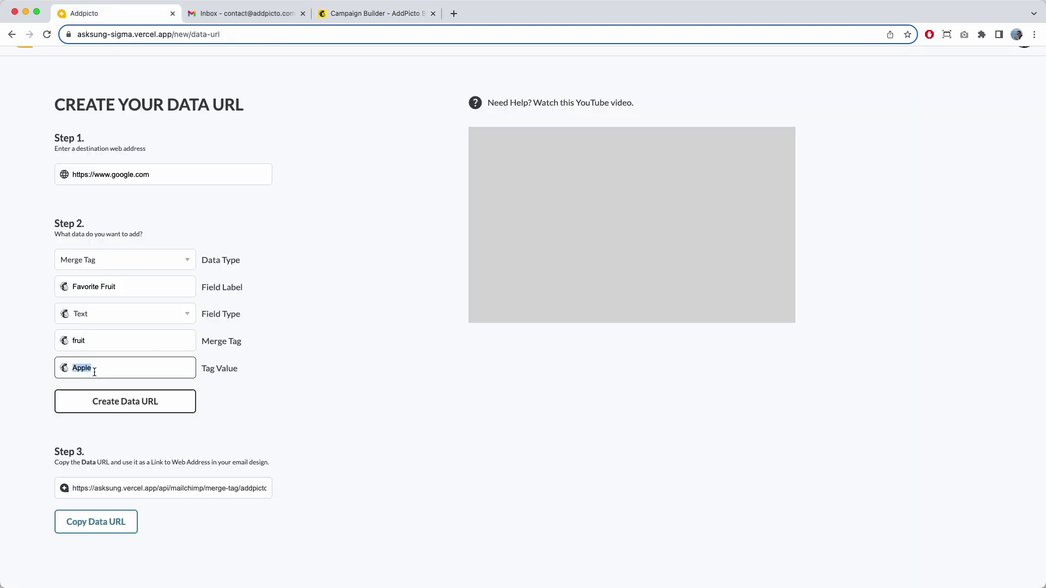
text(Banana)
click(90, 401)
click(87, 523)
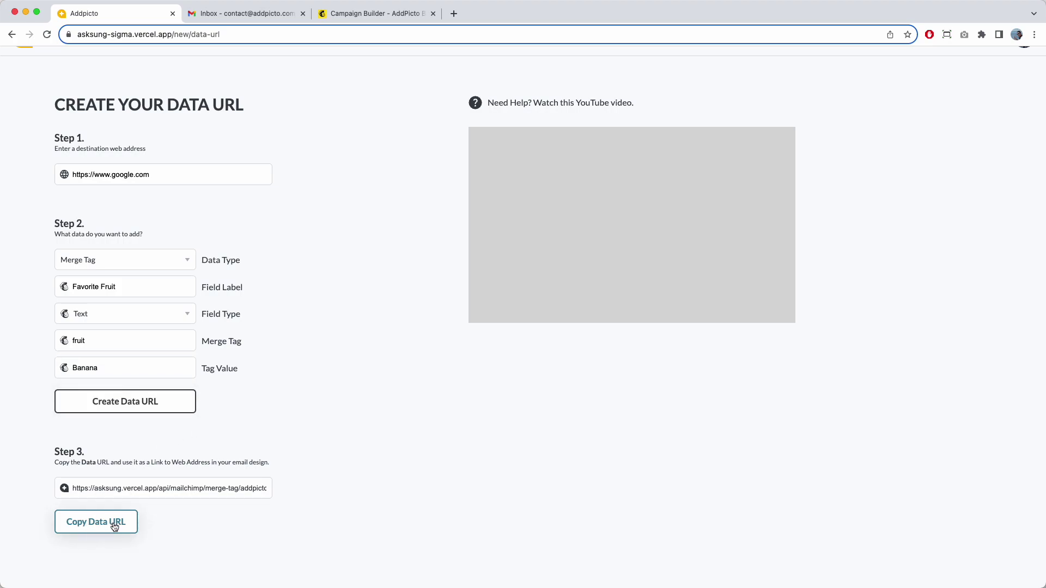
- Link the word "Banana" in the Mailchimp email's last bullet to the copied data URL
click(384, 16)
double_click(532, 263)
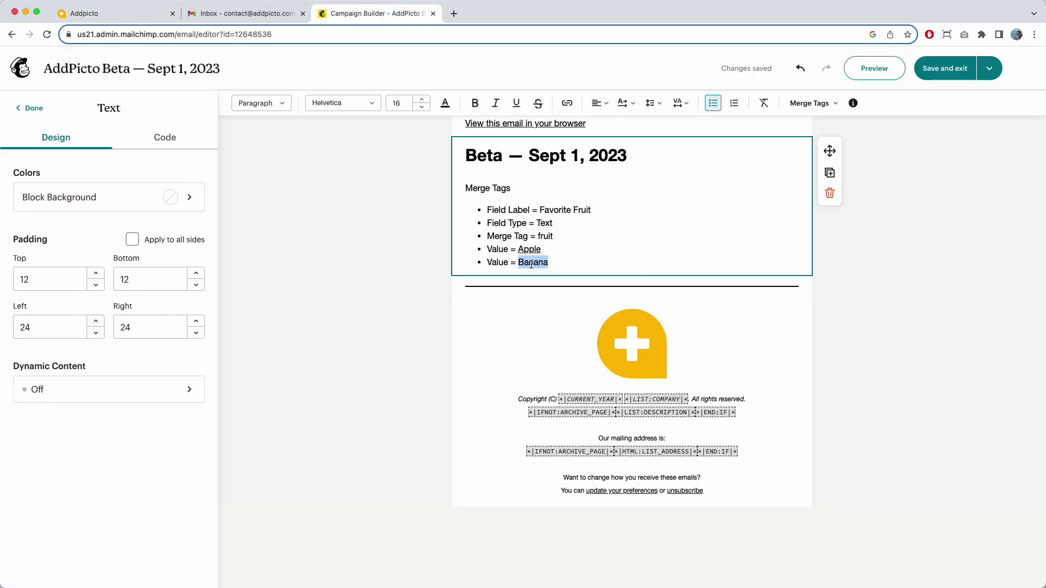
click(566, 103)
click(592, 214)
key(cmd+v)
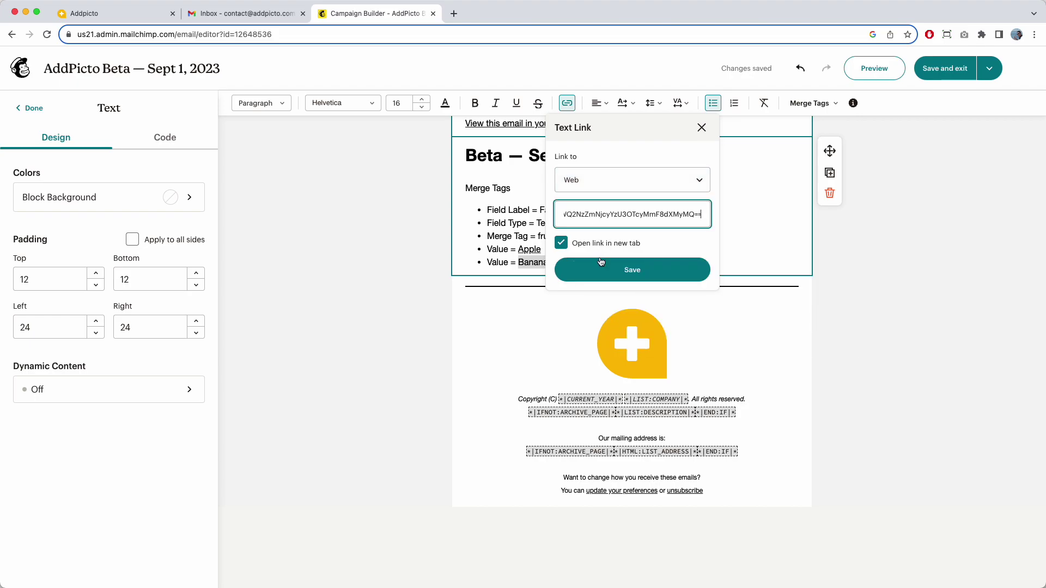
click(598, 269)
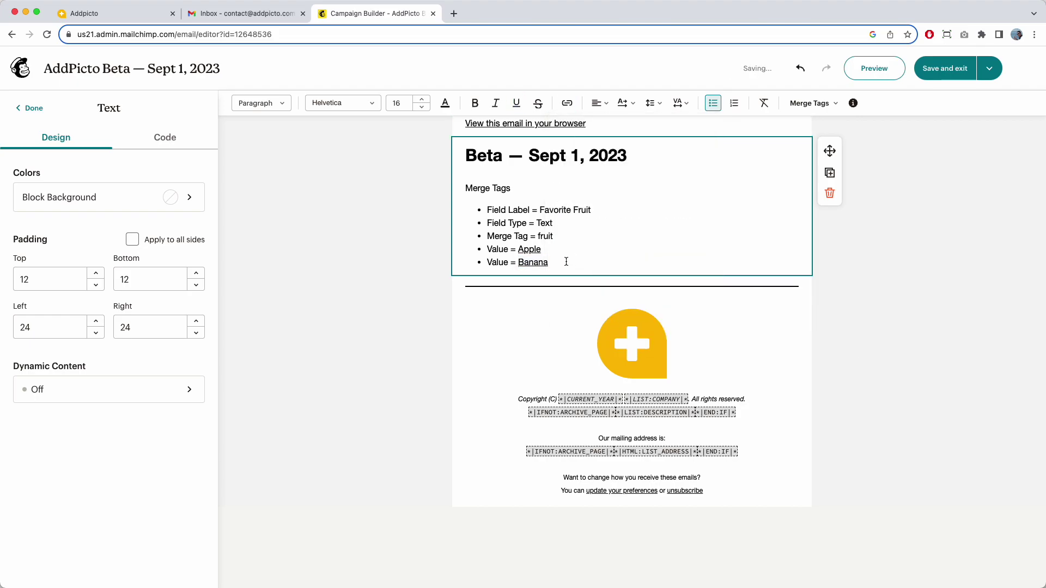
- Add a "Groups" line below the Banana bullet and start a bulleted list under it
key(Return)
key(Return)
text(Groups)
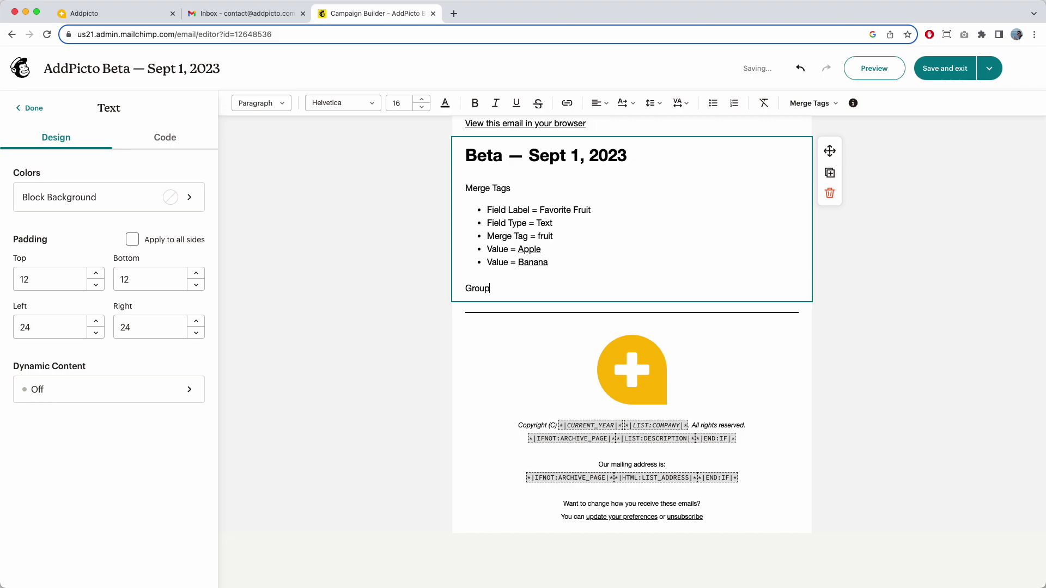
key(Return)
text(-)
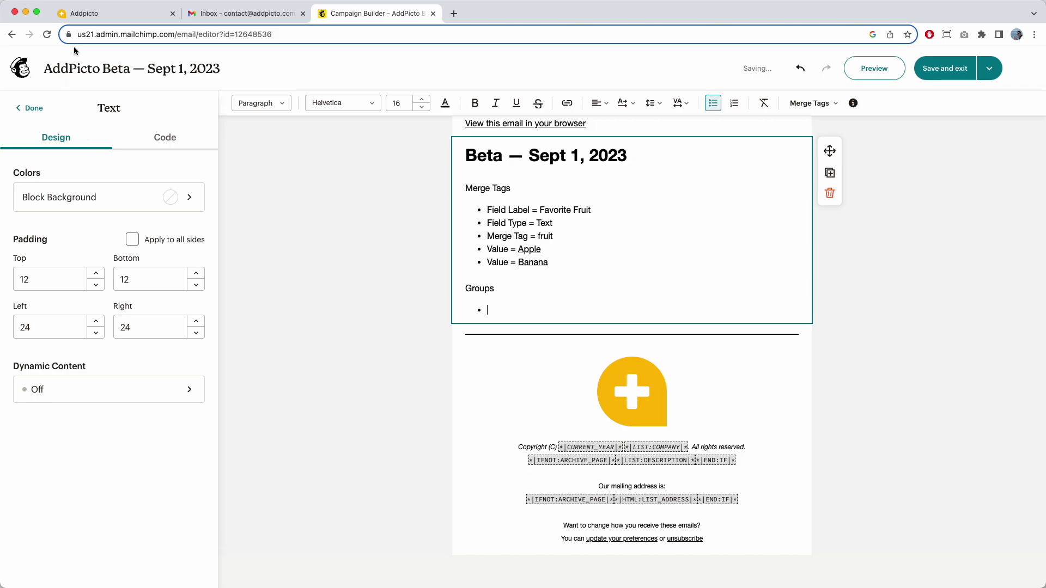
- Check the AddPicto form and extend the "Merge Tags" line in the Mailchimp email to "Merge Tags + Text"
click(88, 22)
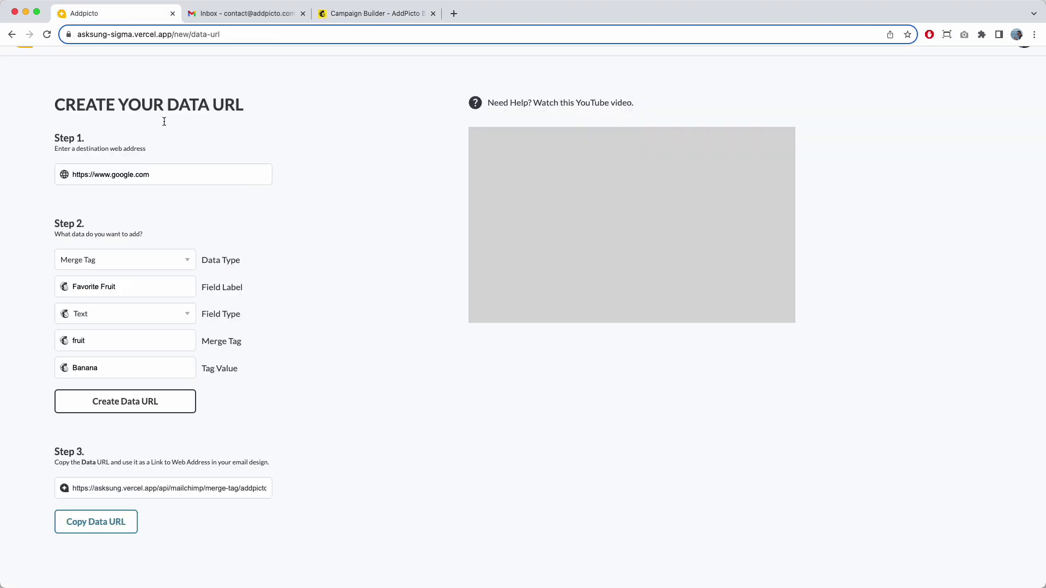
click(361, 15)
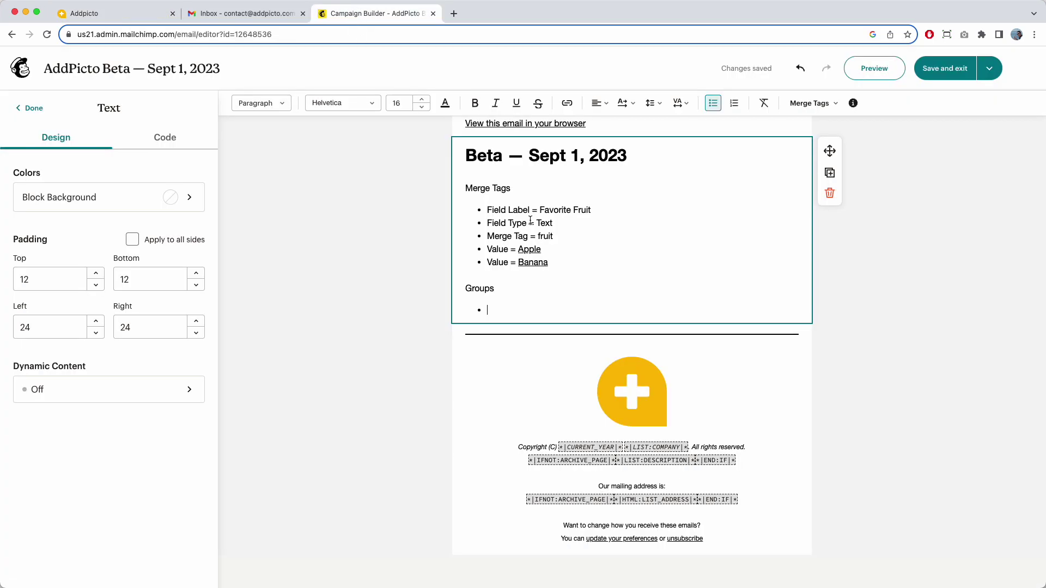
click(521, 188)
text(+ Text)
- Copy the whole "Merge Tags + Text" section over the "Groups" section and retitle the copy "Merge Tags + Numbers"
drag(557, 269, 463, 188)
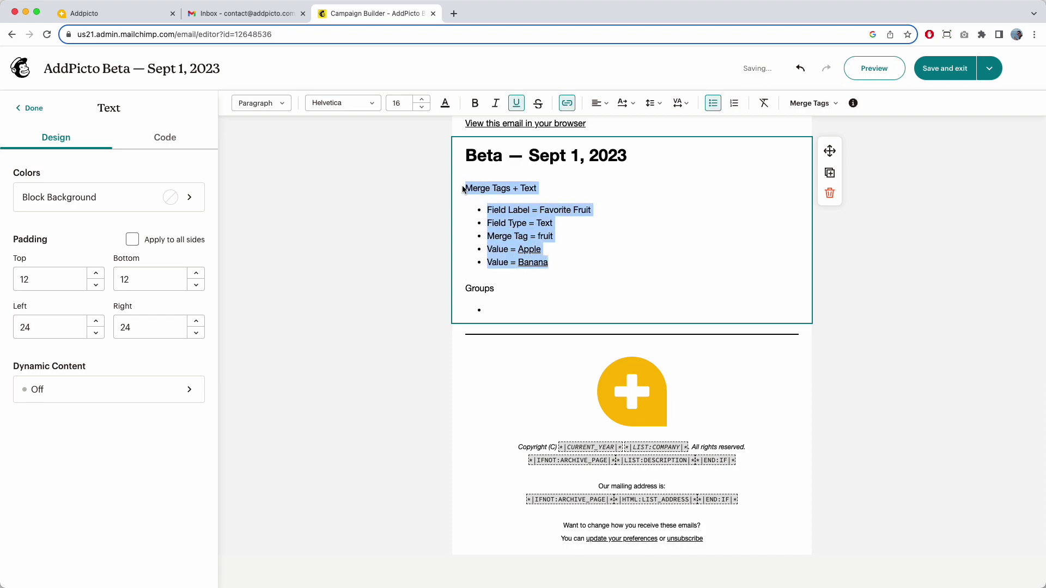
click(495, 308)
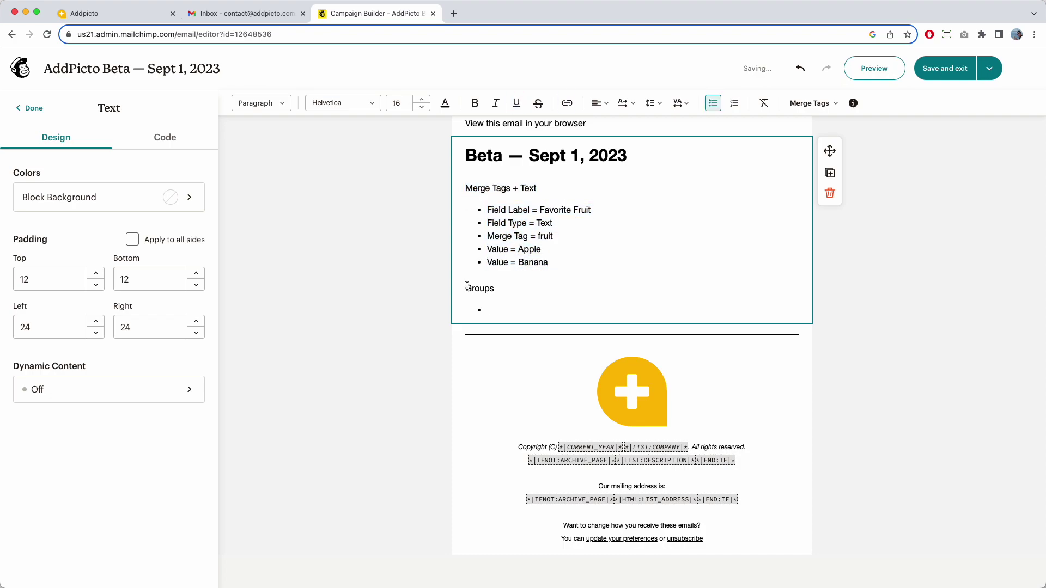
double_click(473, 287)
key(ctrl+v)
double_click(528, 301)
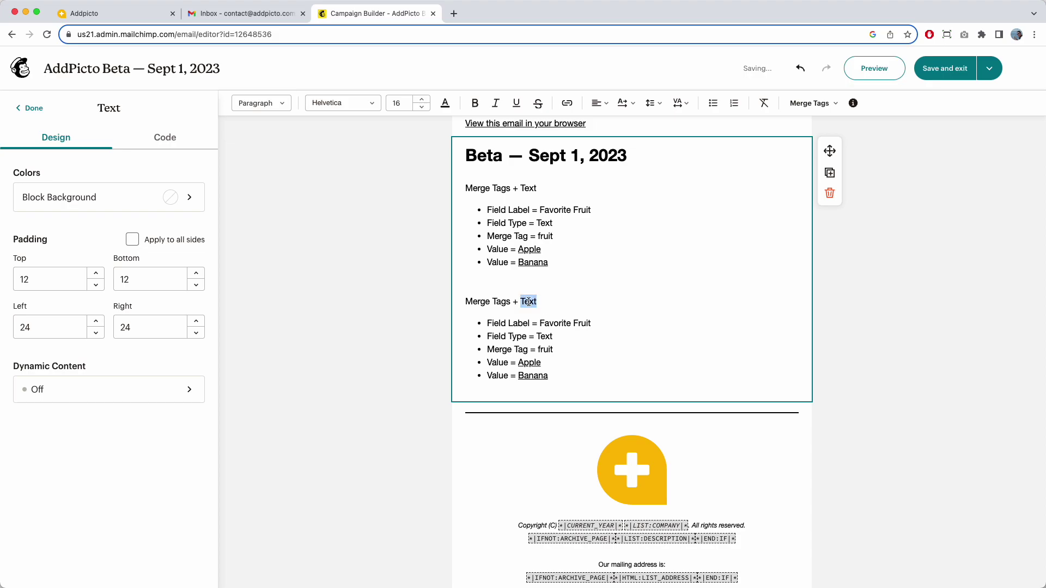
text(Numbers)
- In AddPicto, set the field label to Household, the field type to Number and the merge tag to household
click(99, 13)
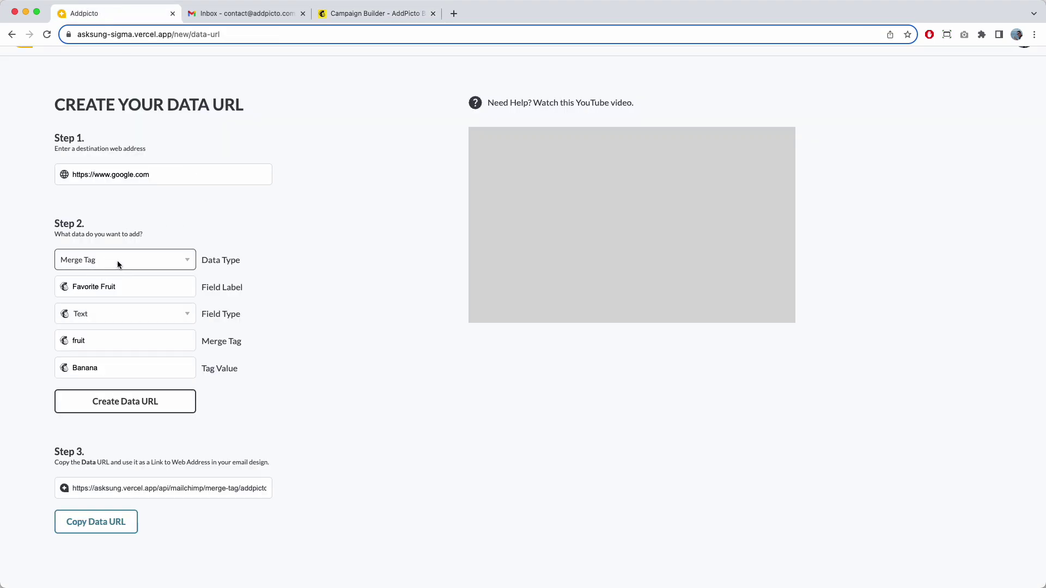
triple_click(129, 286)
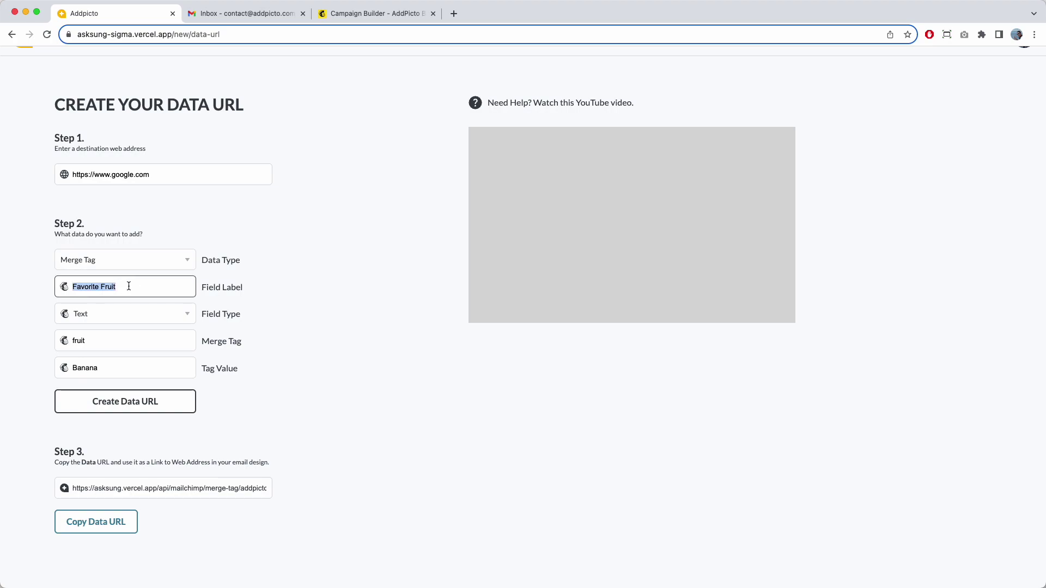
text(Household)
click(117, 316)
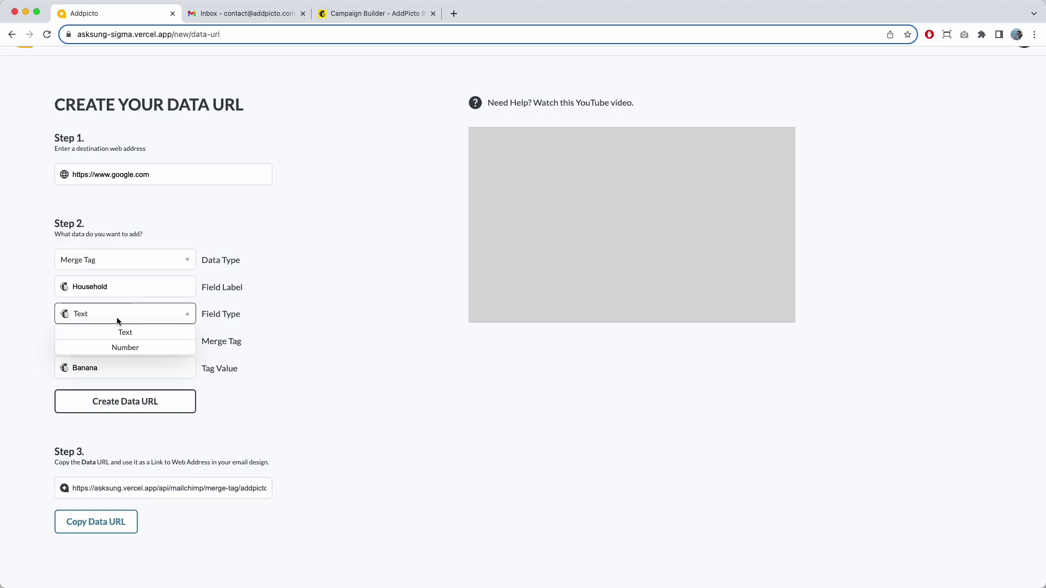
click(117, 348)
double_click(101, 342)
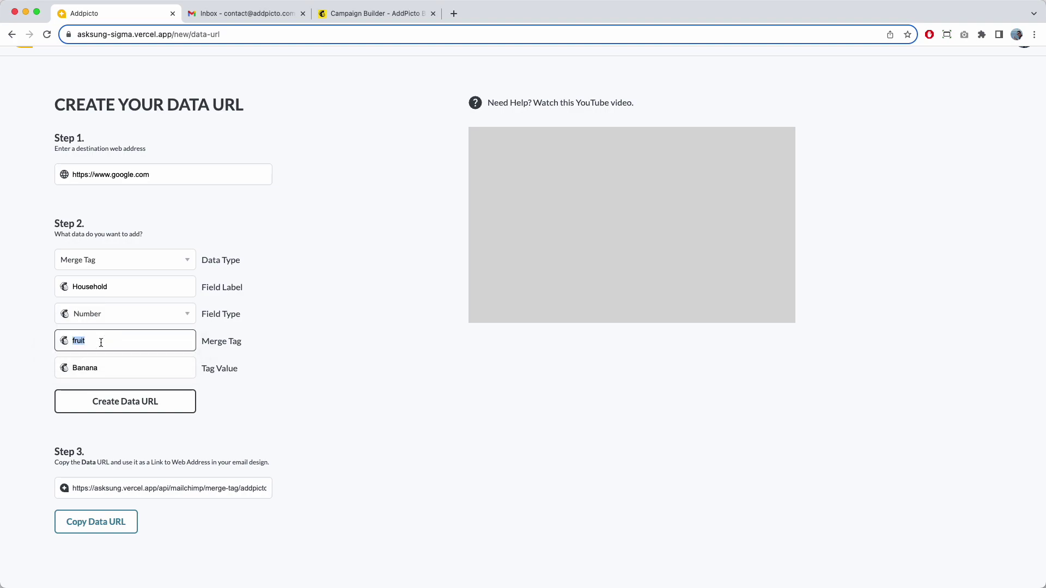
text(H)
key(BackSpace)
text(household)
- Set the tag value to 5, create the data URL and copy it
click(109, 370)
double_click(109, 370)
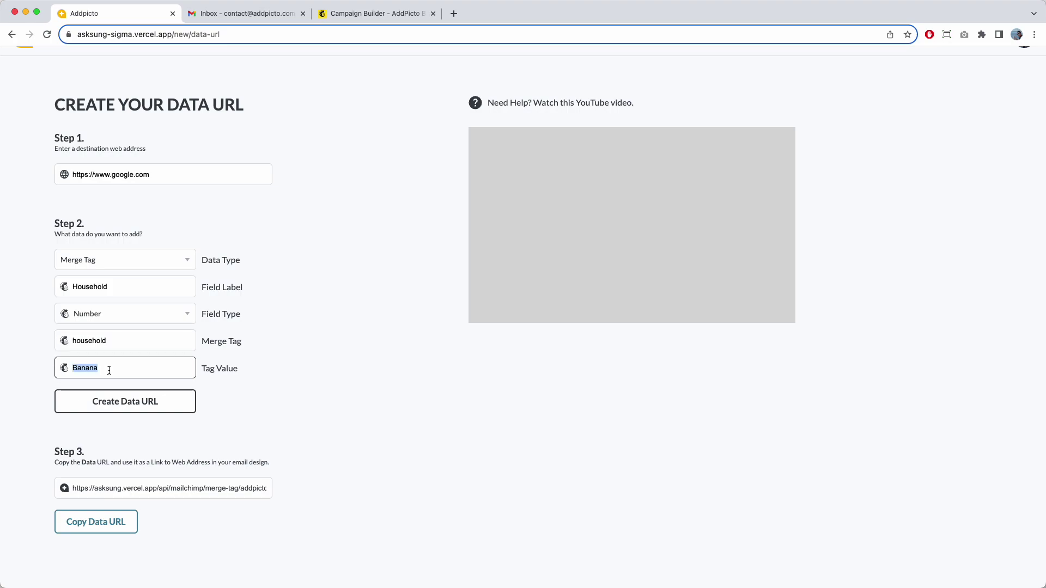
text(5)
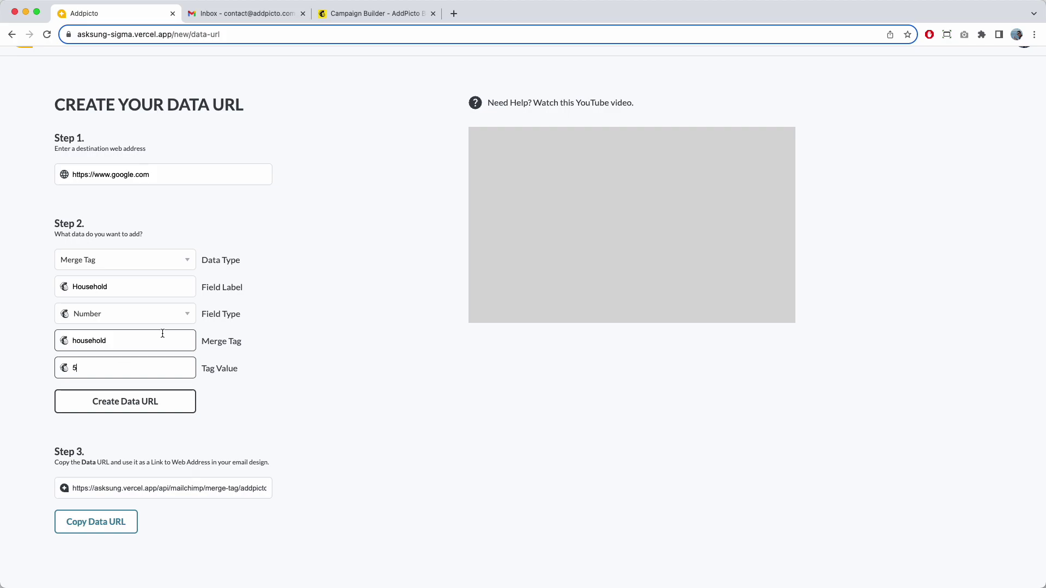
click(147, 407)
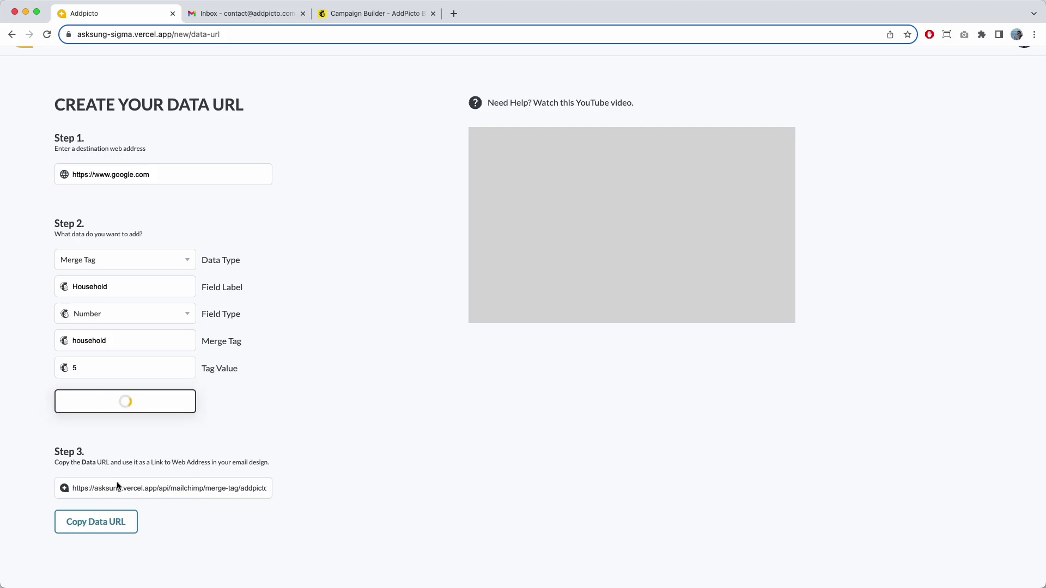
click(119, 527)
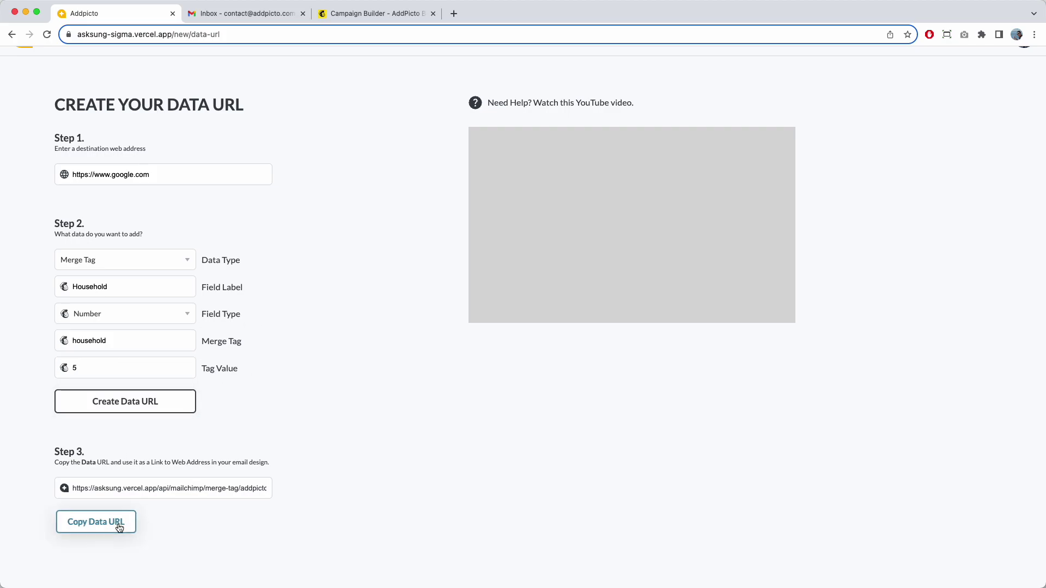
- In the email's "Merge Tags + Numbers" section, set Field Label to Household, Field Type to Numbers and Merge Tag to household
click(394, 15)
click(540, 324)
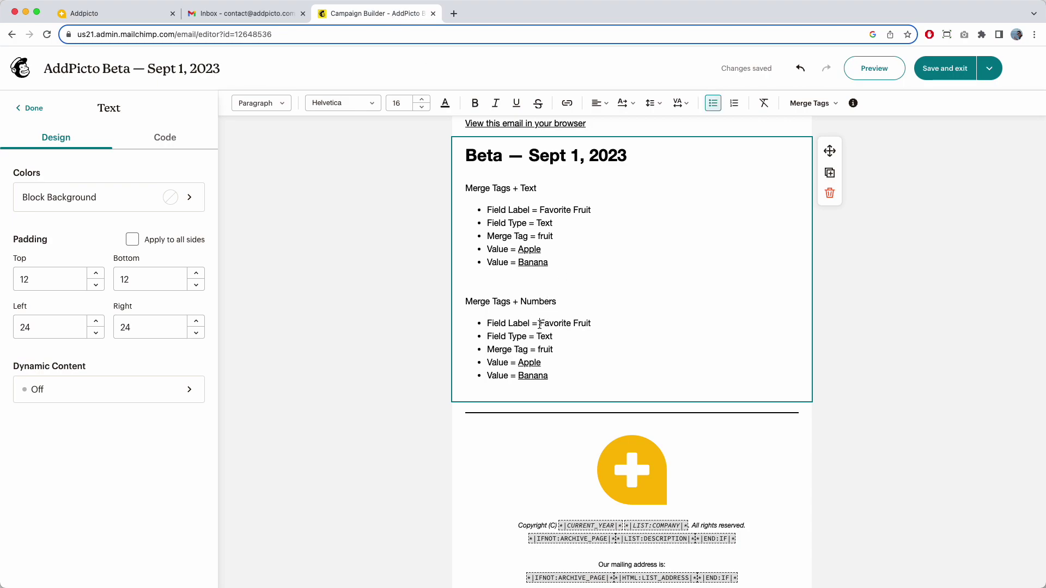
drag(539, 324, 592, 325)
text(Hours)
text(use)
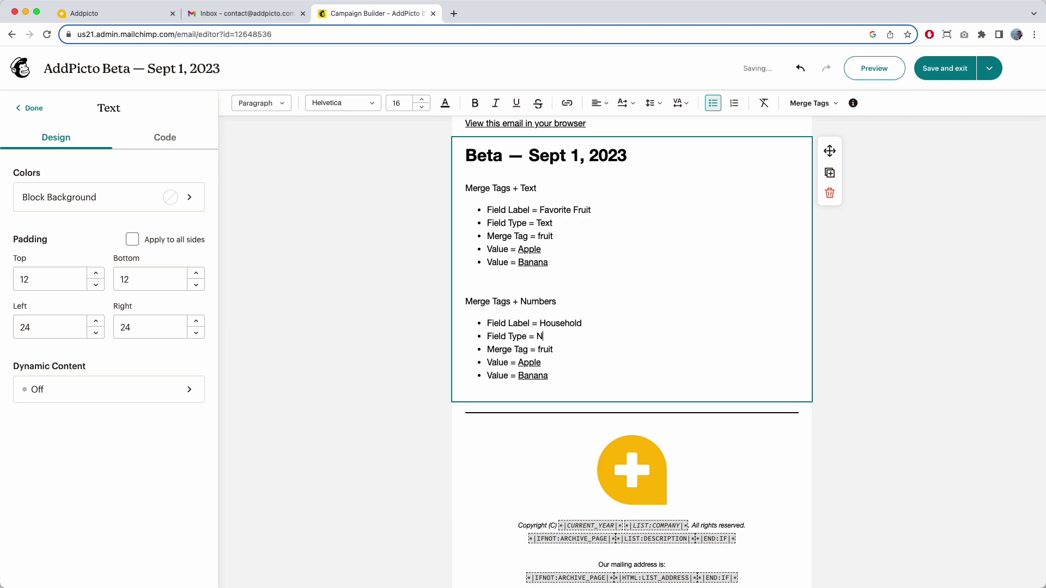
text(umber)
text(ousen)
- Replace "Apple" with 5 in the "Merge Tags + Numbers" section and link the 5 to the copied data URL
double_click(521, 365)
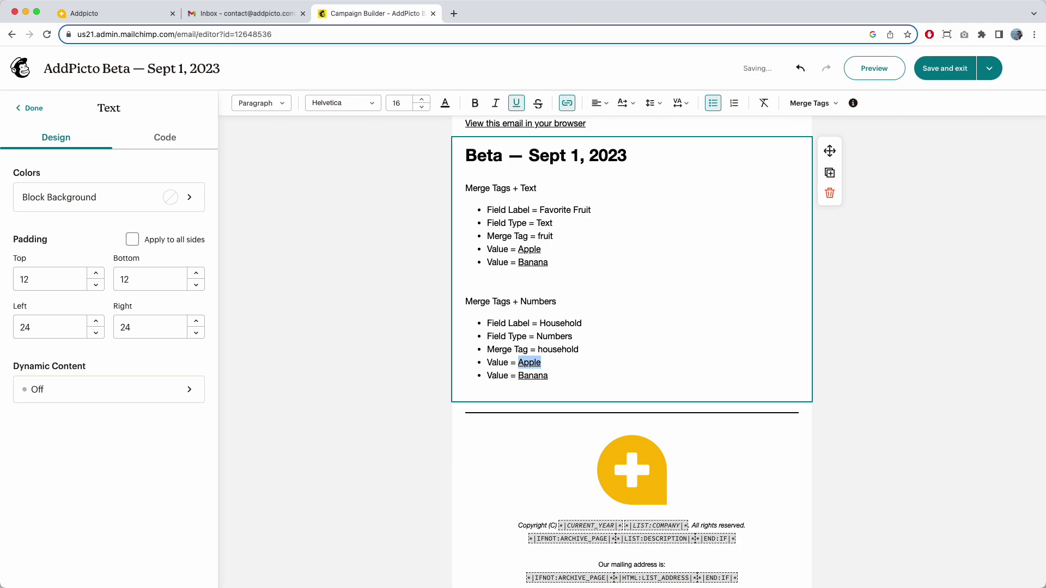
text(5)
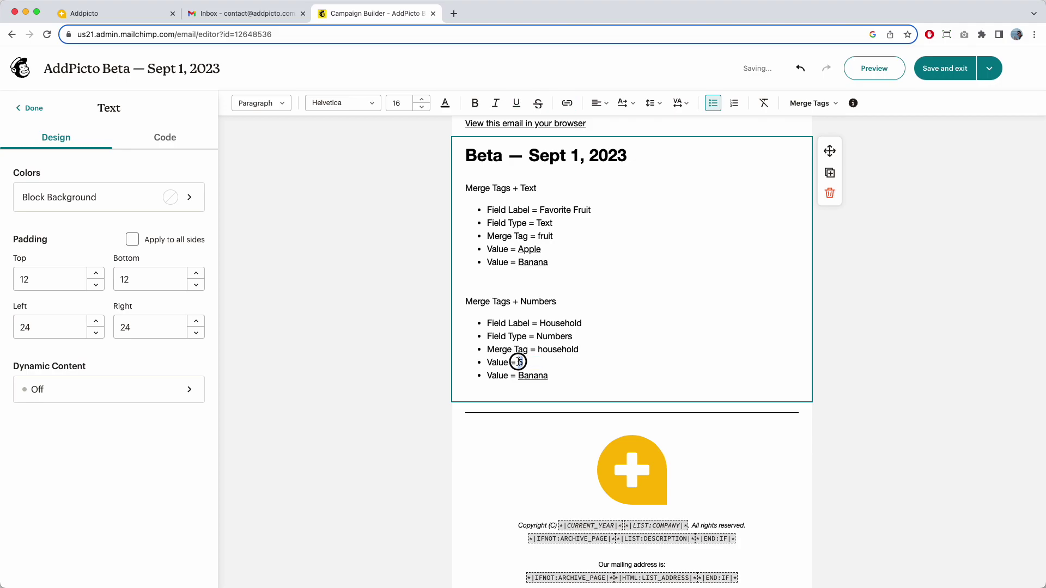
double_click(520, 362)
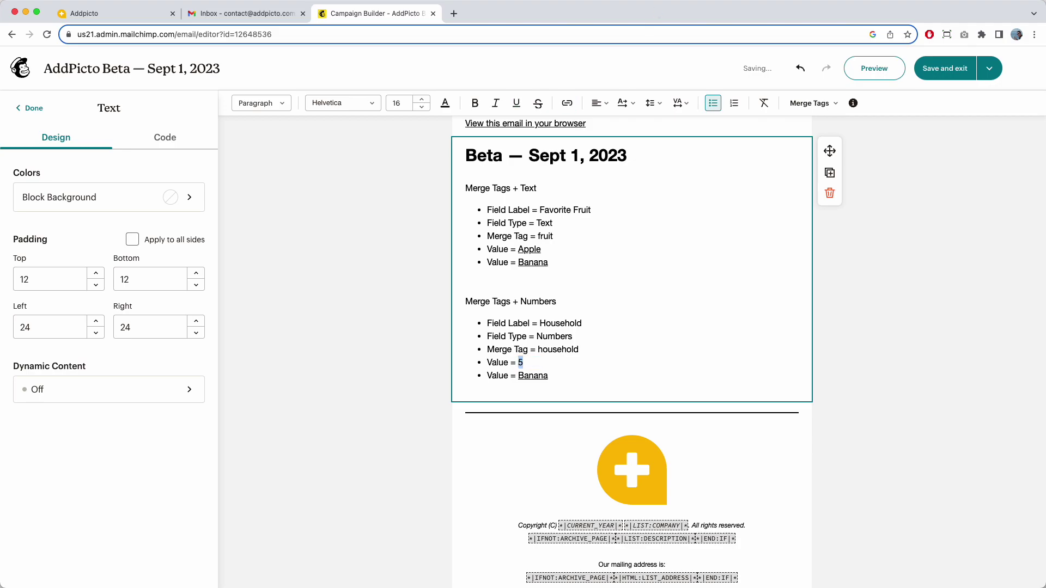
click(567, 103)
key(super+v)
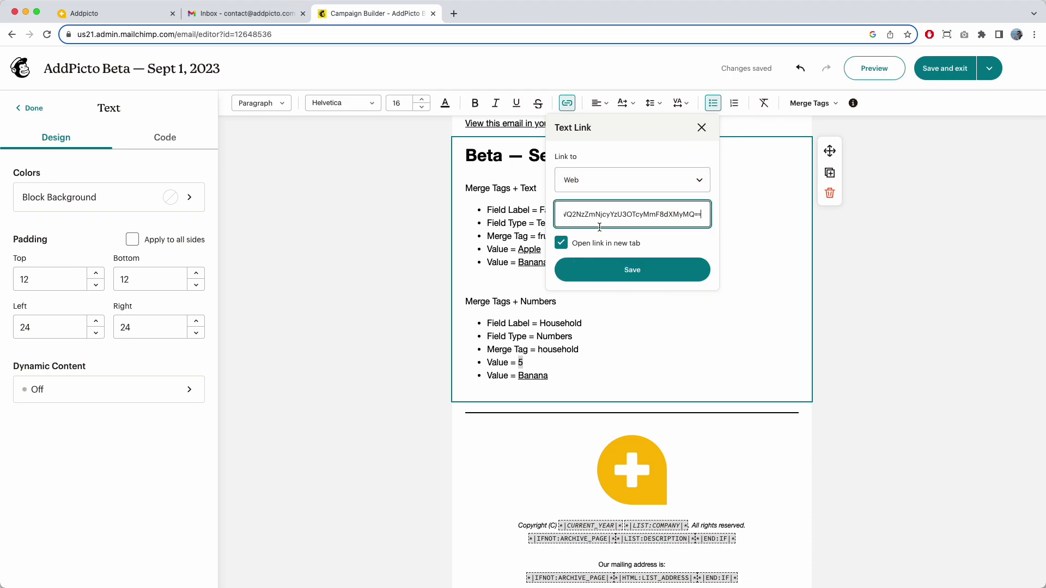
click(603, 268)
click(361, 308)
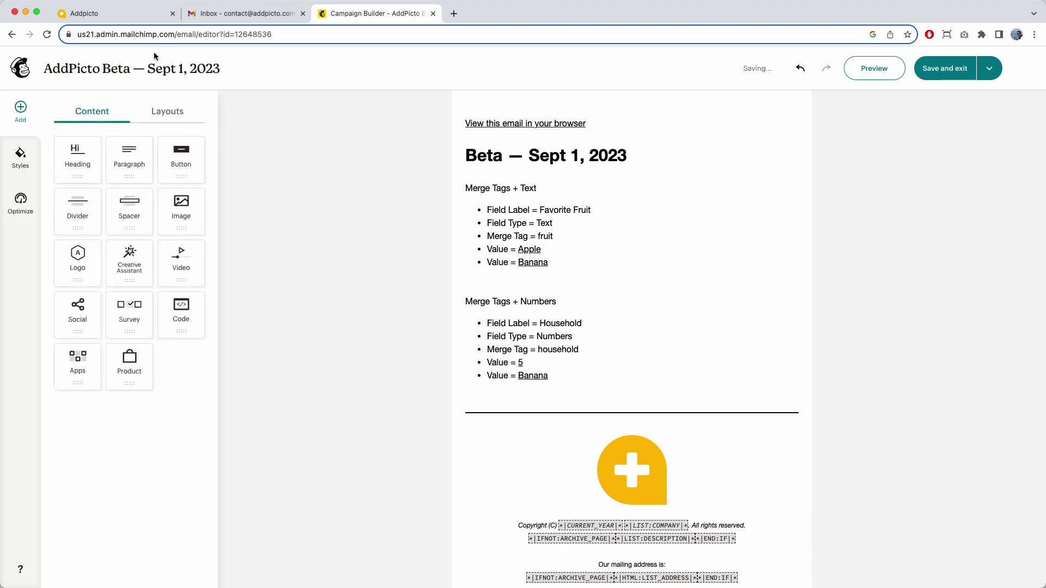
- In AddPicto, try to create a data URL with the Household tag value set to the word five
click(112, 13)
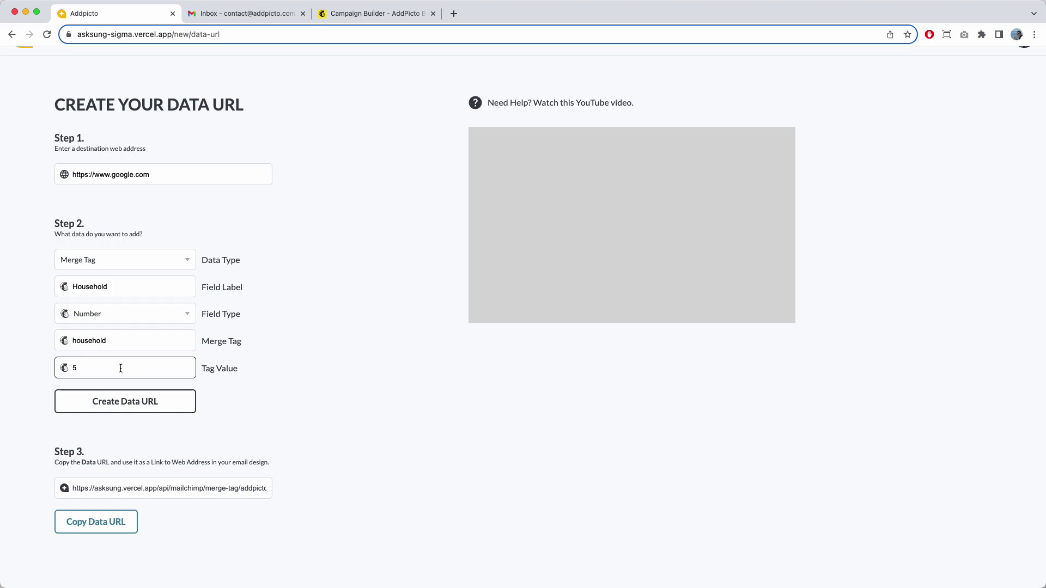
key(BackSpace)
text(1)
click(87, 401)
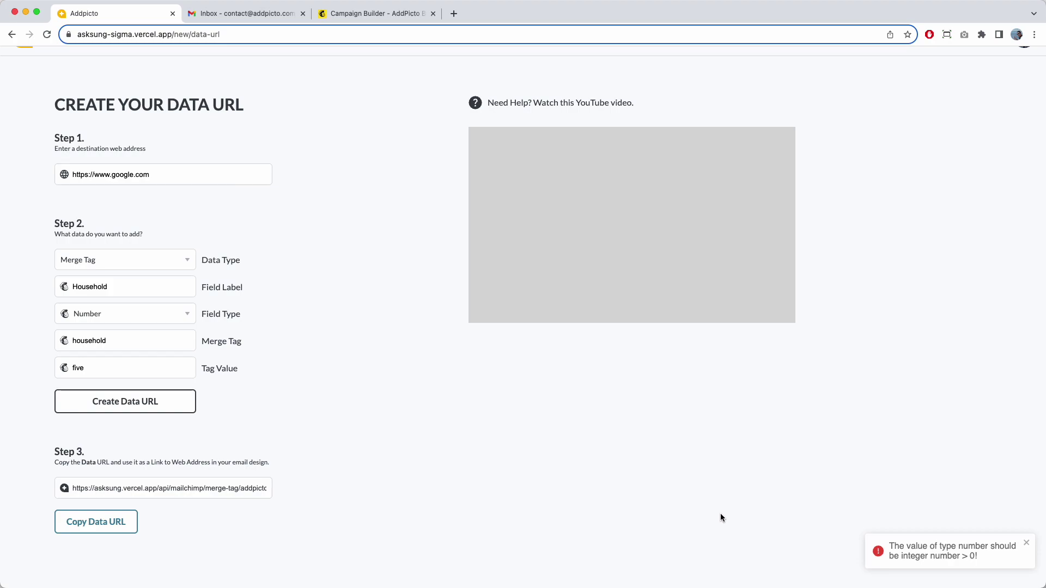
- In AddPicto, set the Household tag value to 10 and create the data URL
double_click(91, 367)
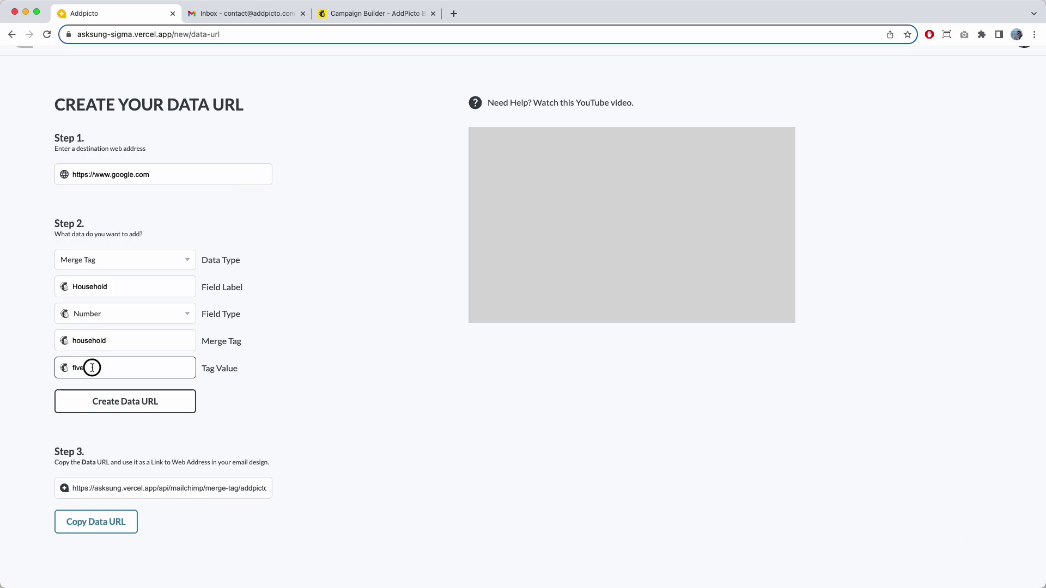
text(10)
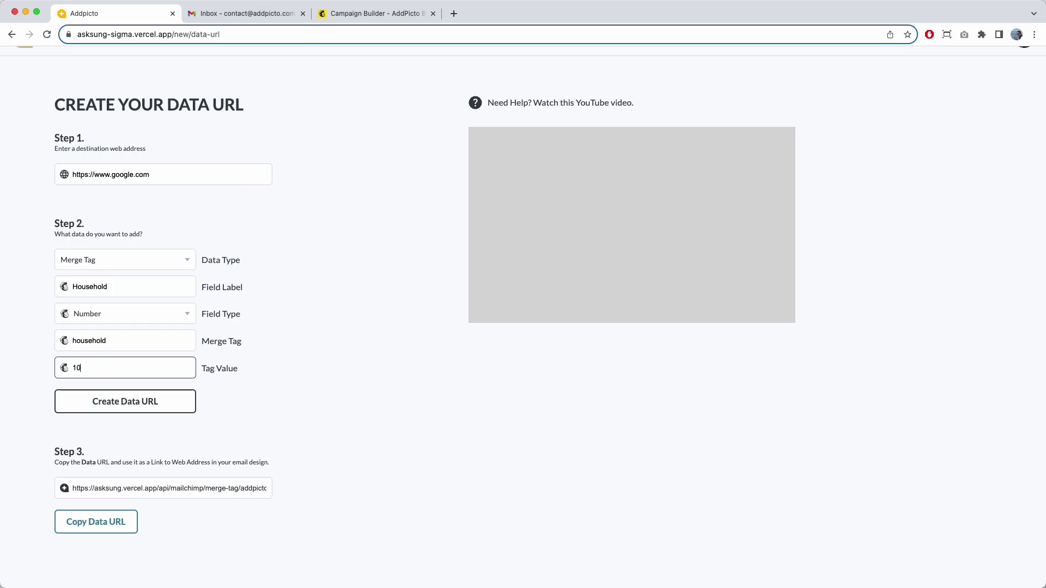
click(93, 403)
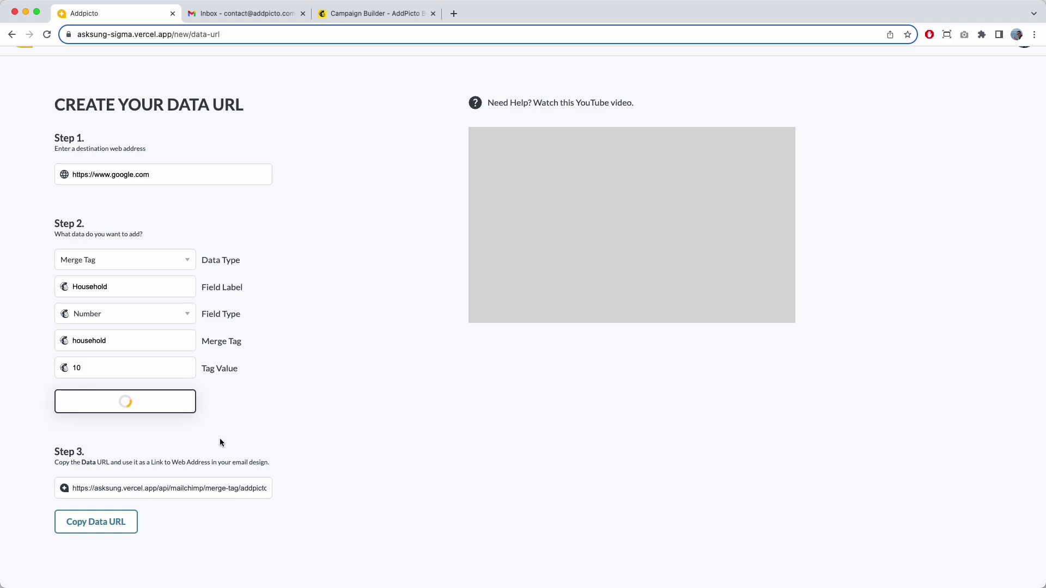
- Try to create a data URL with the tag value 10a
click(106, 368)
text(a)
click(128, 401)
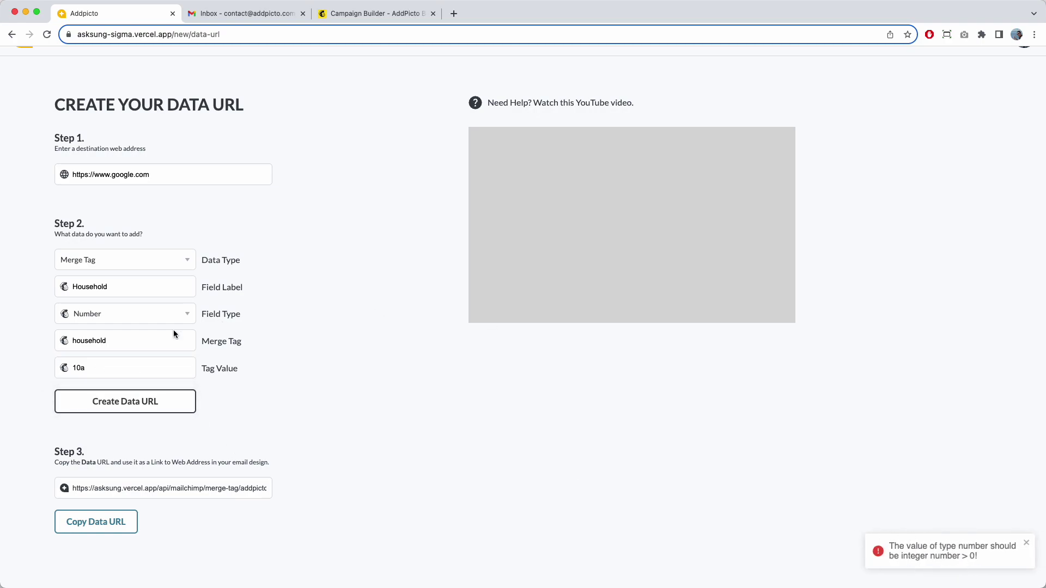
- Correct the tag value to 10, create the data URL again and copy it
click(113, 372)
key(BackSpace)
click(128, 402)
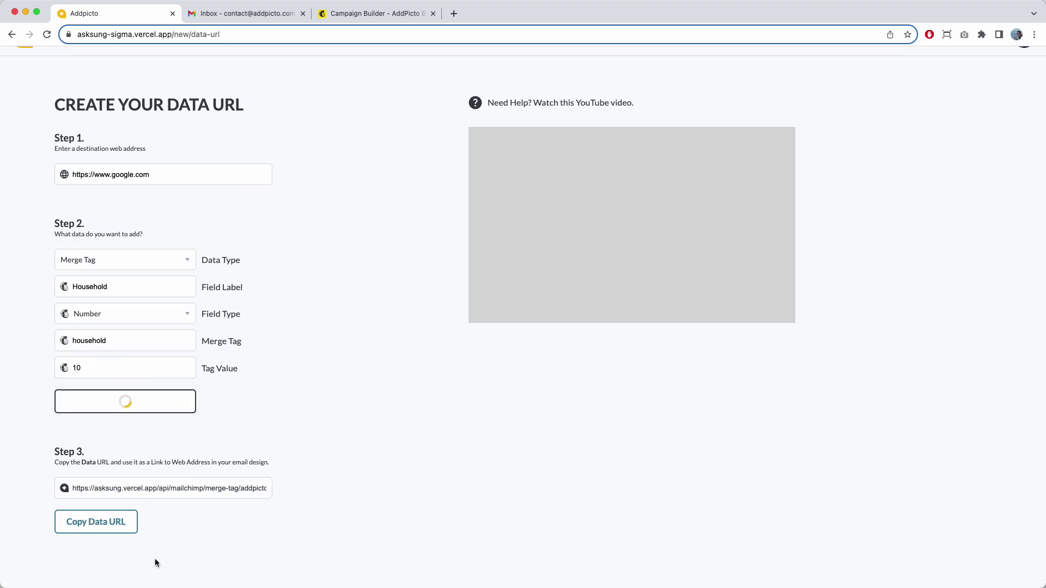
click(112, 527)
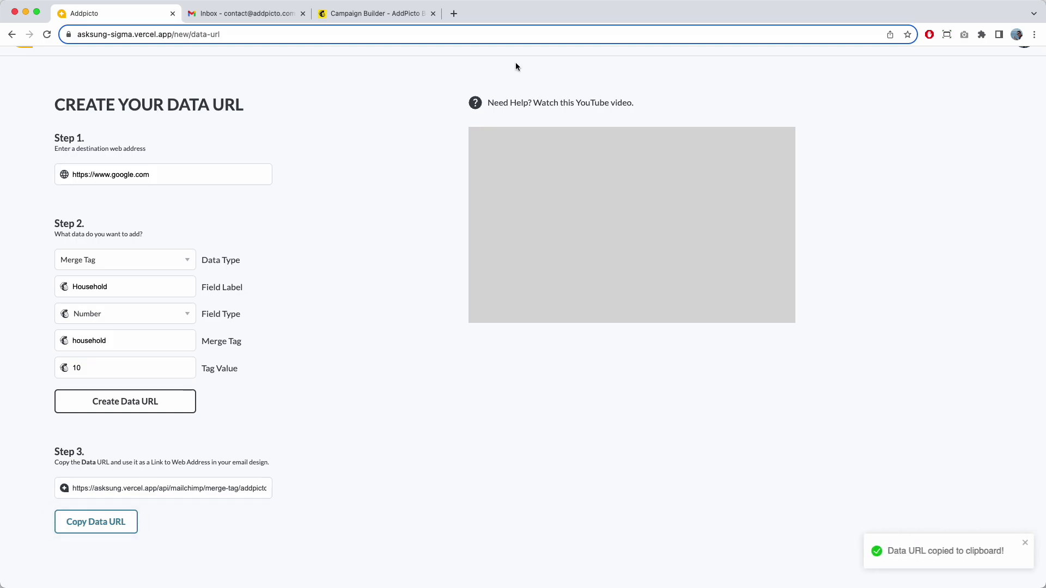
- In the email's "Merge Tags + Numbers" section, replace "Banana" with 10 and link the 10 to the copied data URL
click(420, 15)
click(555, 377)
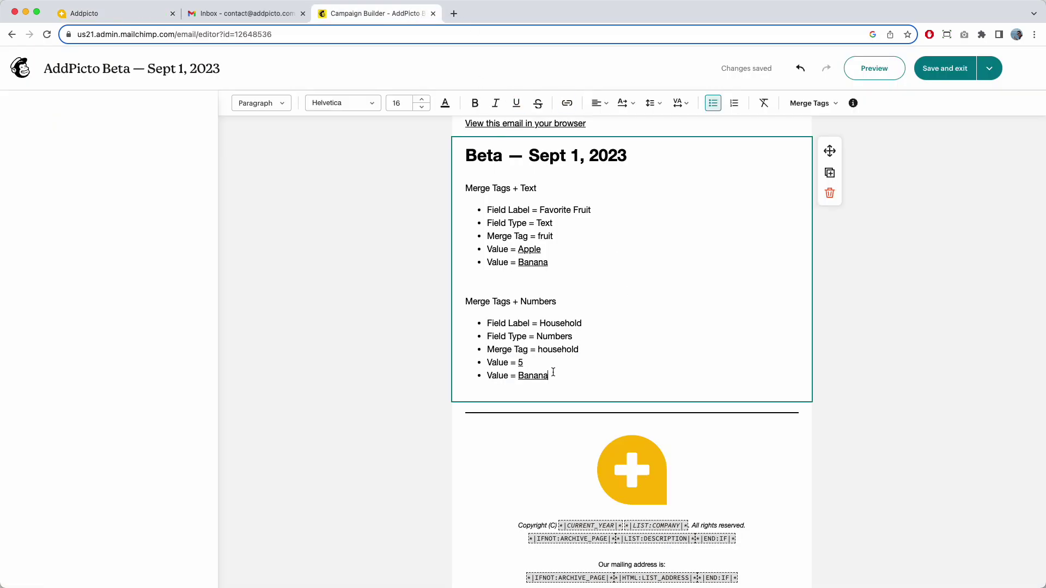
double_click(521, 377)
text(10)
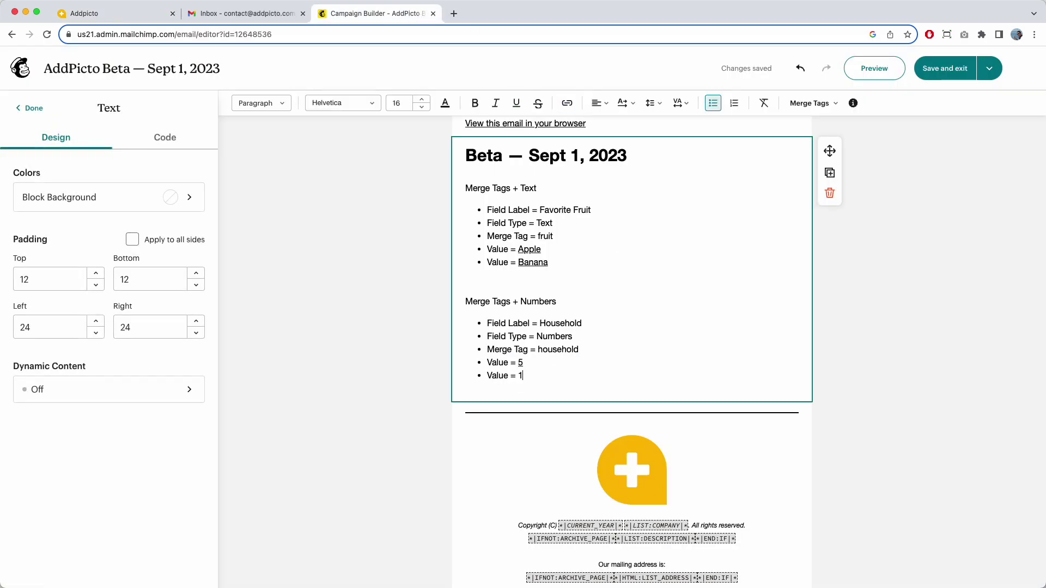
double_click(524, 376)
click(566, 104)
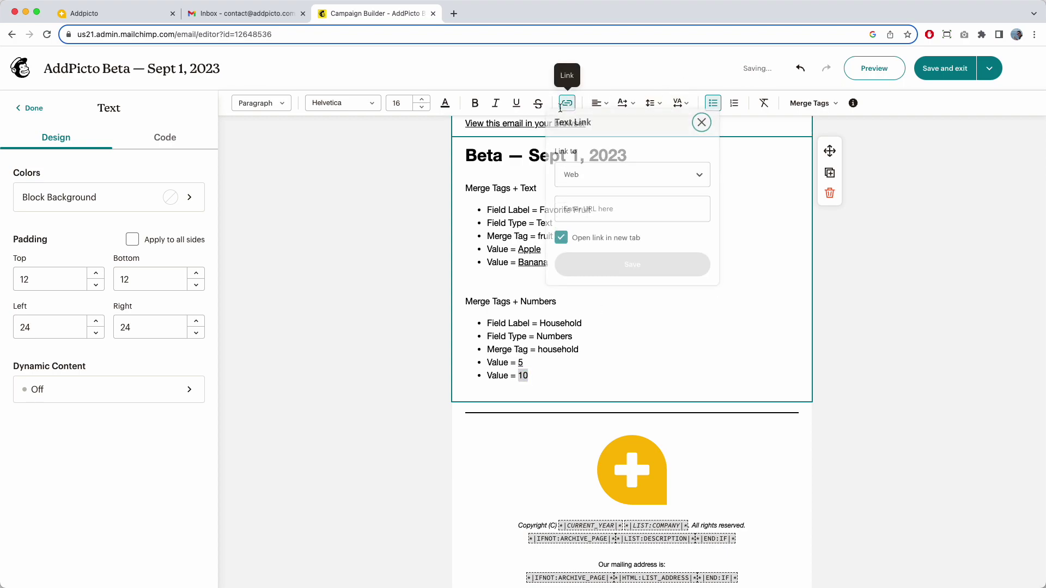
click(599, 214)
click(654, 240)
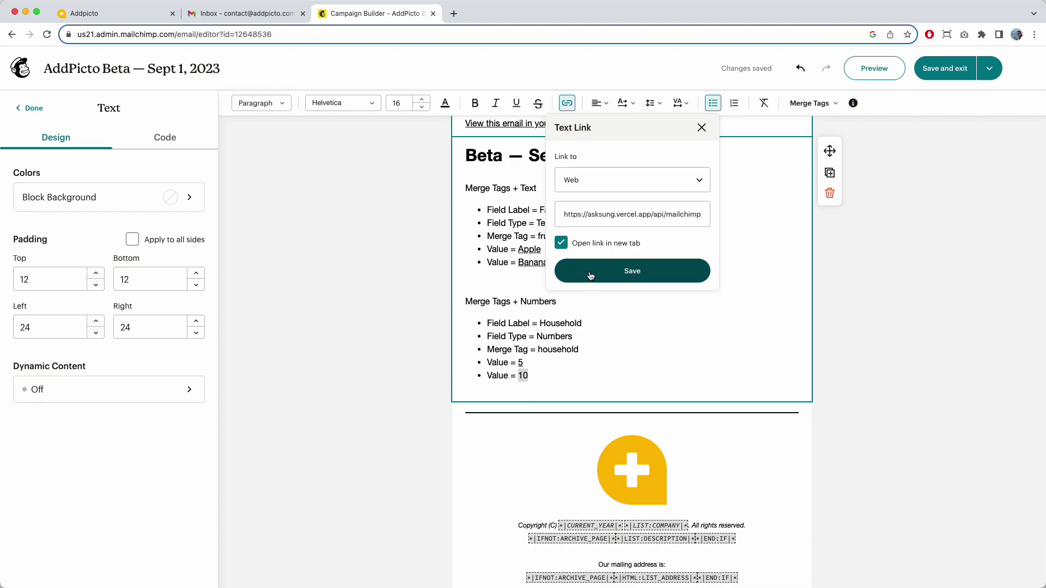
click(590, 275)
- Add a "Groups" line below the "Merge Tags + Numbers" list and start a bulleted list under it
click(544, 375)
key(Return)
key(Return)
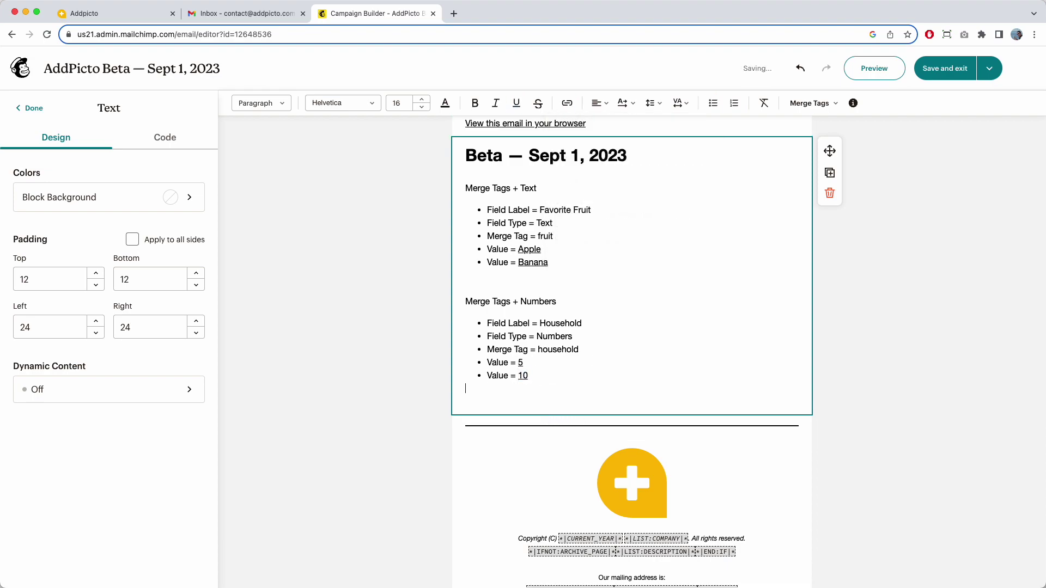
key(Return)
text(Groups)
key(Return)
text(*)
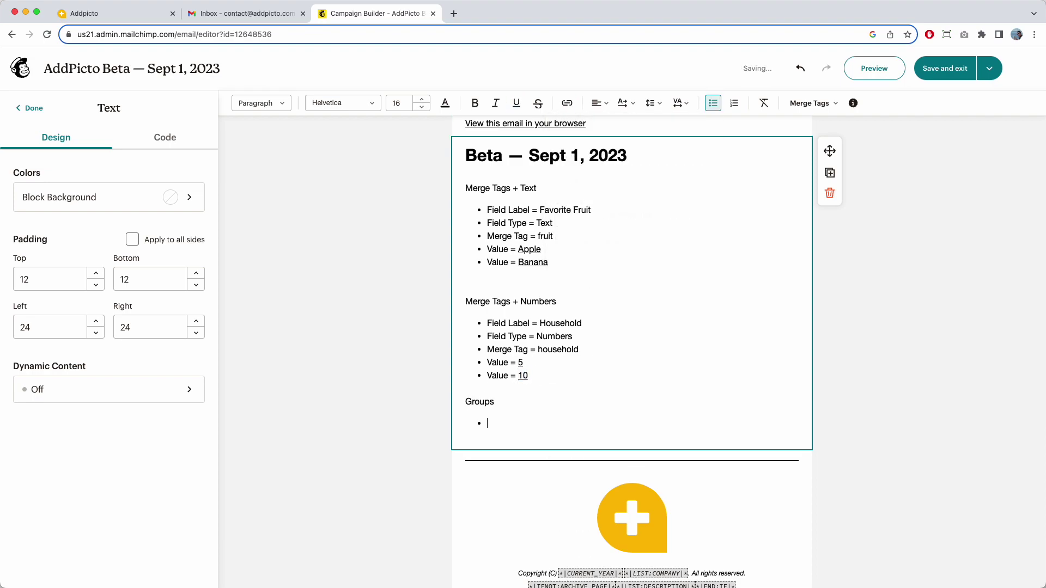
- In AddPicto, change the data type to Group and set the group to Movies
click(117, 13)
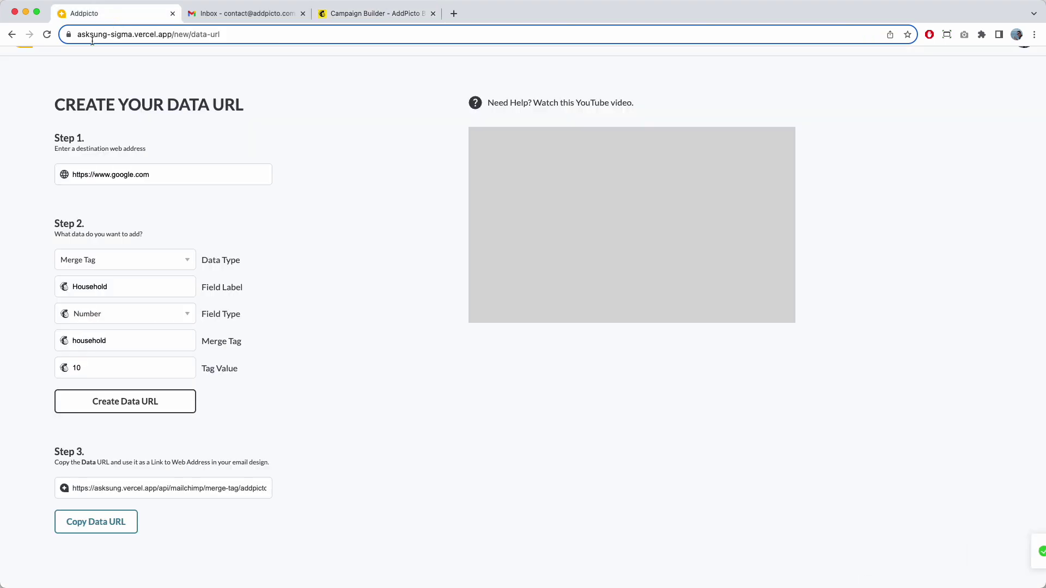
click(104, 258)
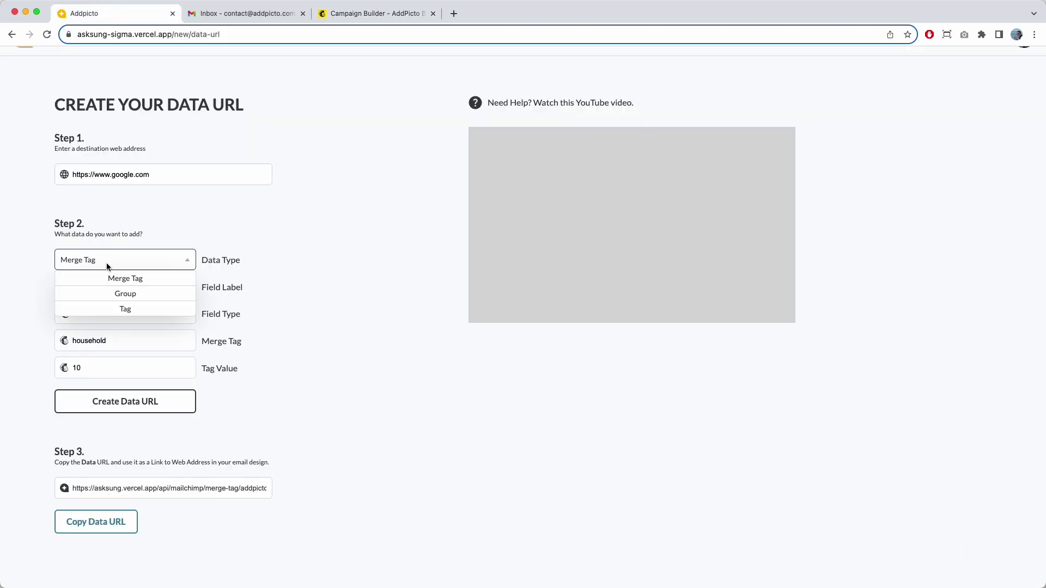
click(123, 292)
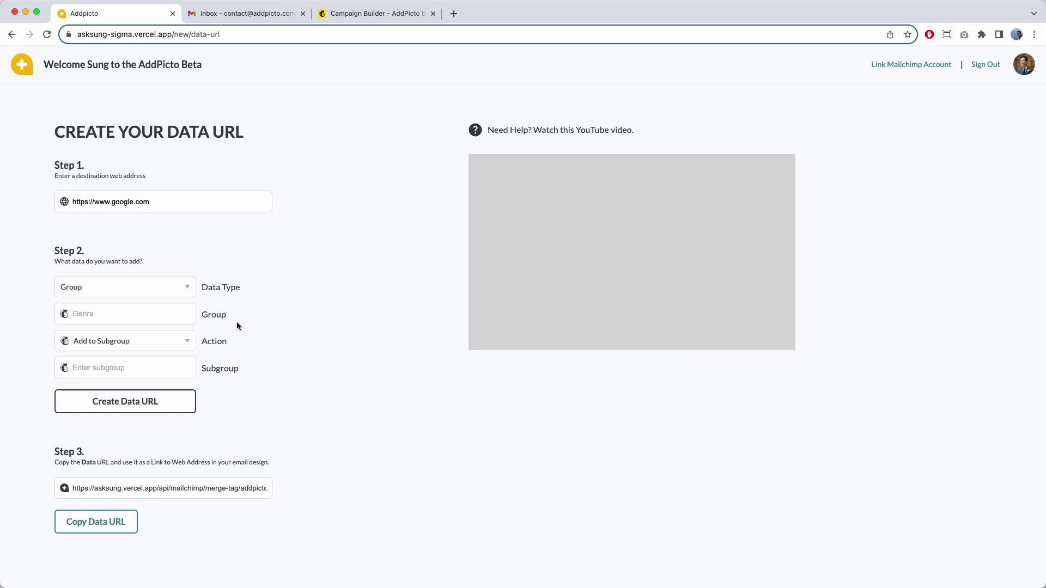
click(147, 311)
text(Mo)
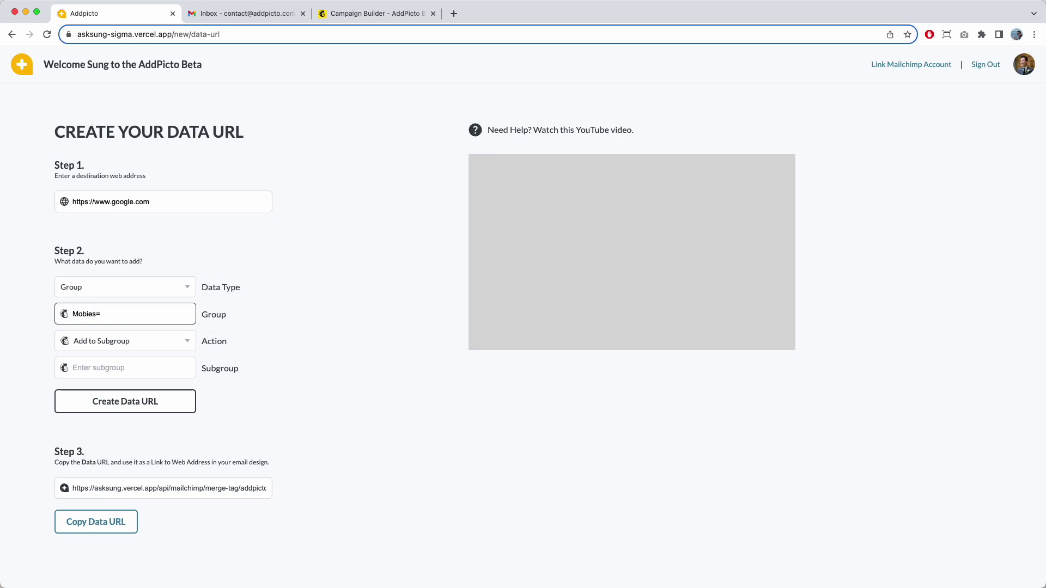
text(vies)
- Keep the action as Add to Subgroup, set the subgroup to Action, create the data URL and copy it
click(116, 346)
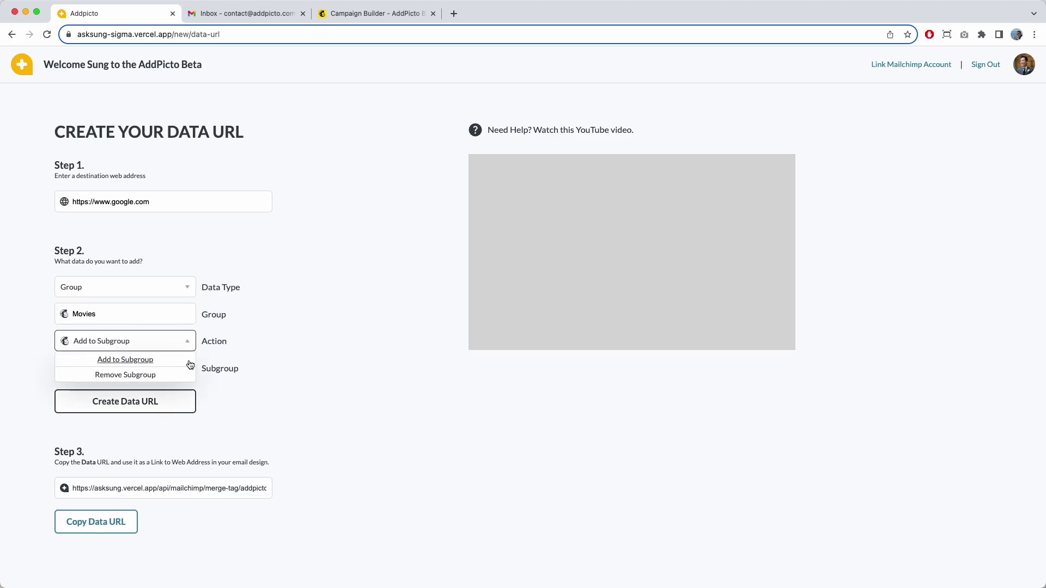
click(260, 348)
click(156, 364)
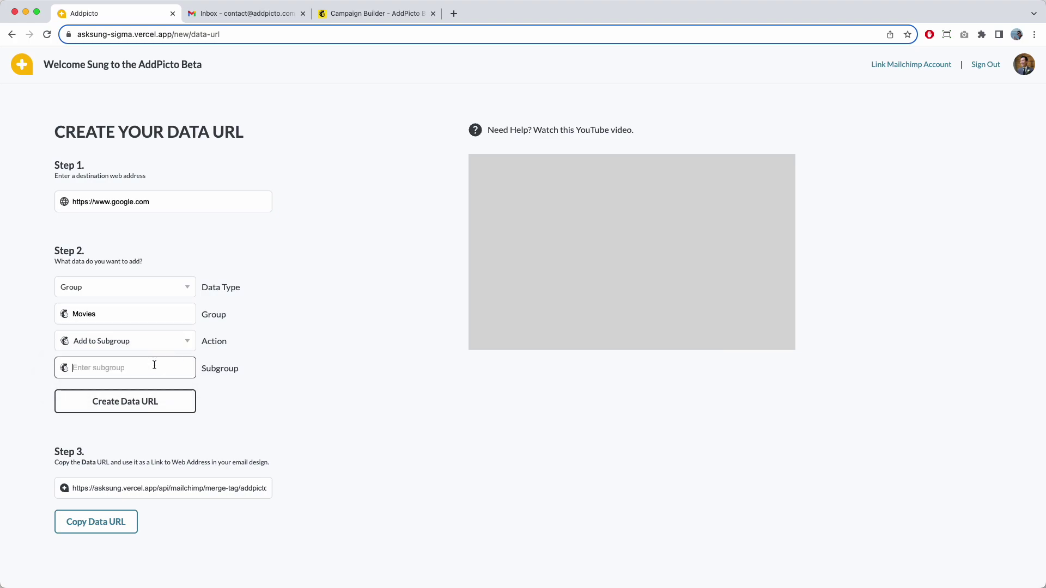
text(Action)
click(129, 402)
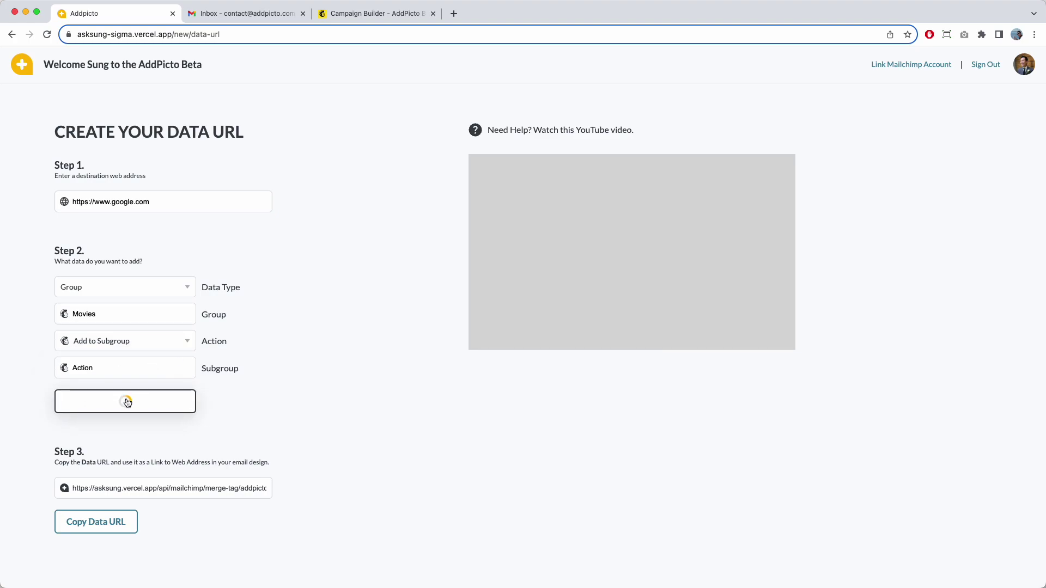
click(87, 526)
- In the email's Groups list, enter the bullets "Group = Movies" and "Add = Action"
click(370, 13)
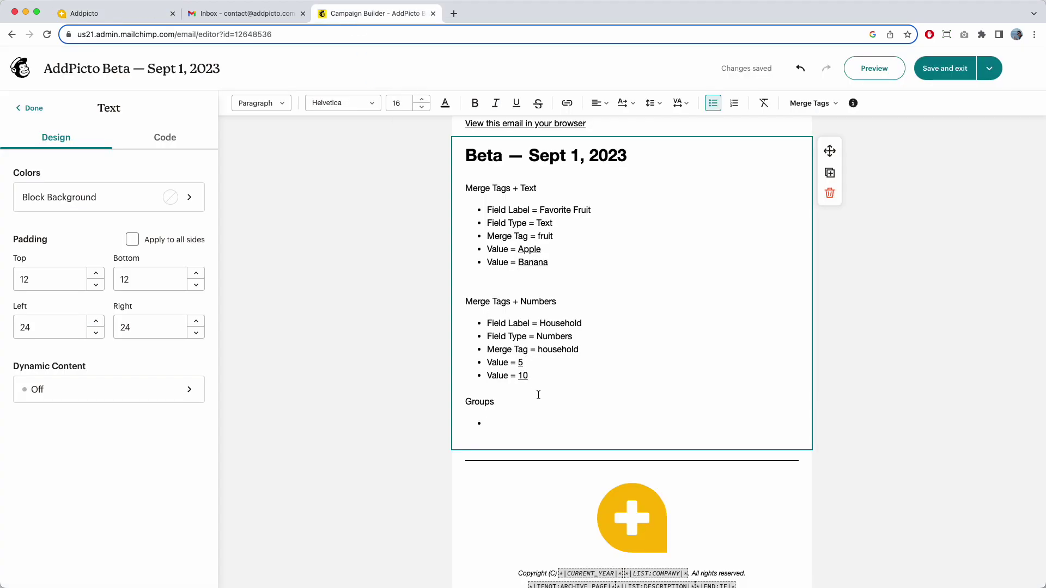
text(Group = Movies)
click(86, 21)
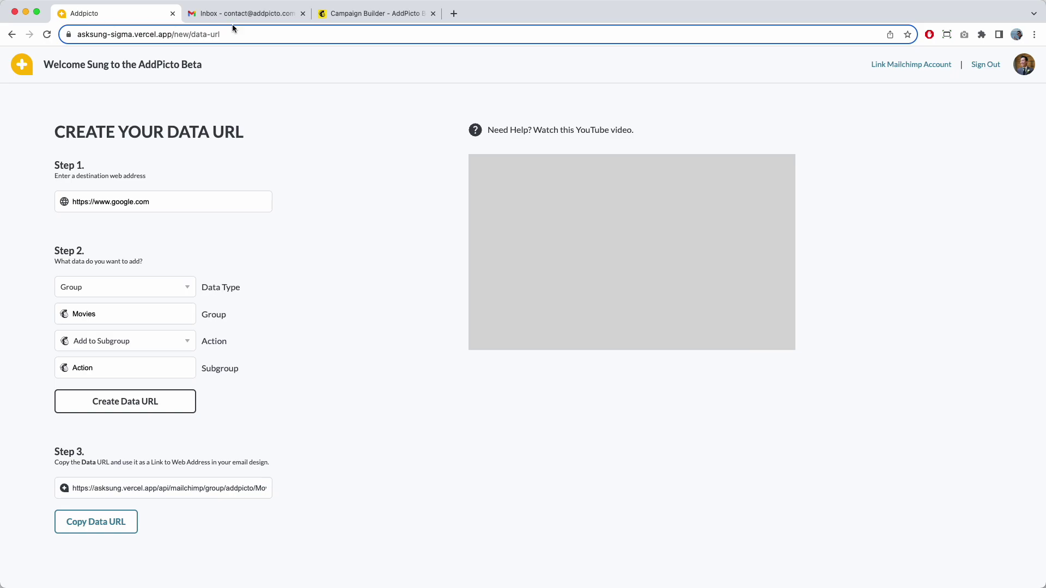
click(376, 14)
key(Return)
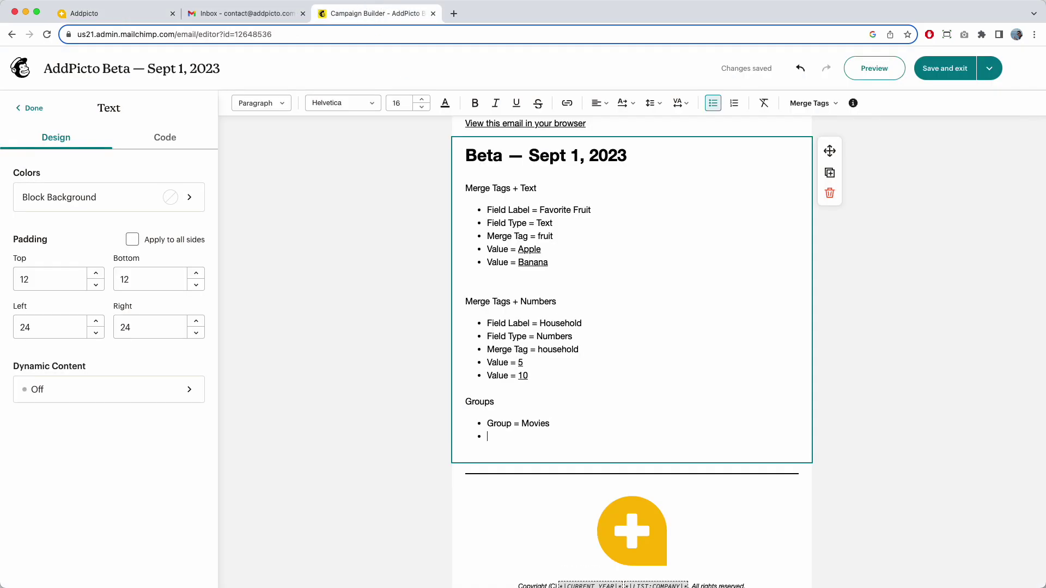
text(Add = Actin)
key(BackSpace)
- Link the word "Action" in the Groups list to the copied data URL
double_click(524, 436)
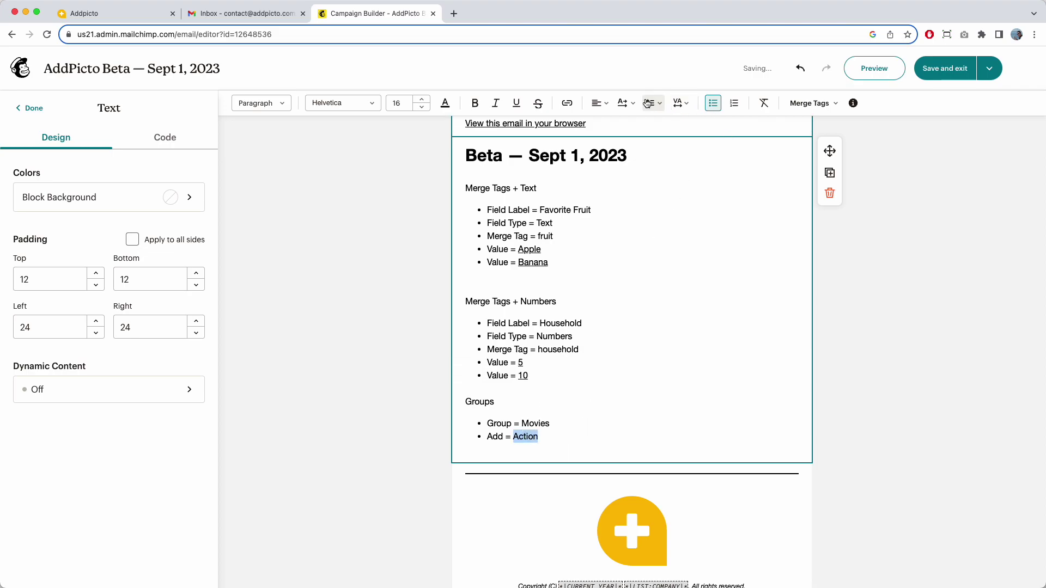
click(567, 103)
key(ctrl+v)
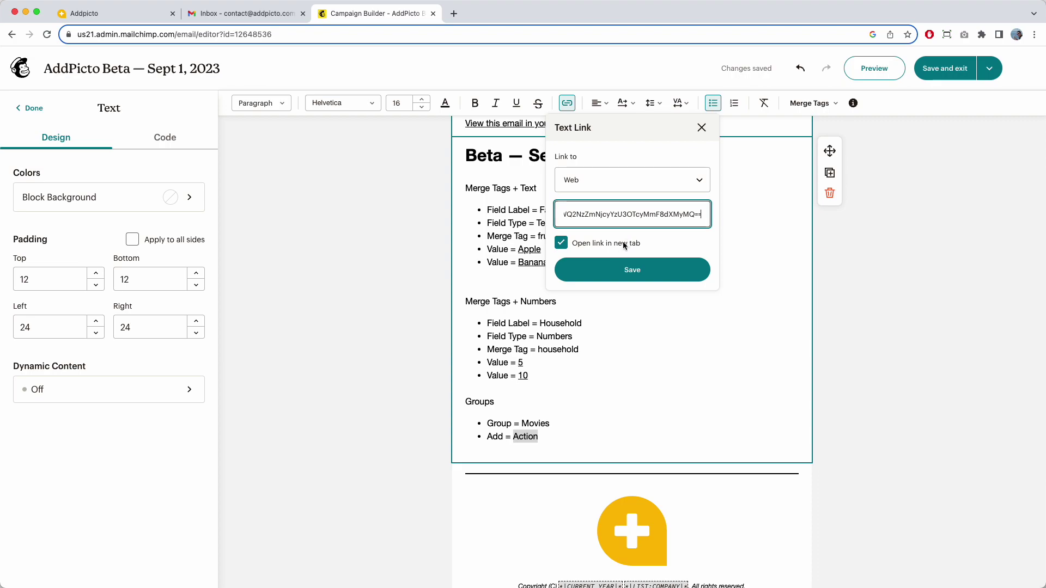
click(619, 268)
click(558, 440)
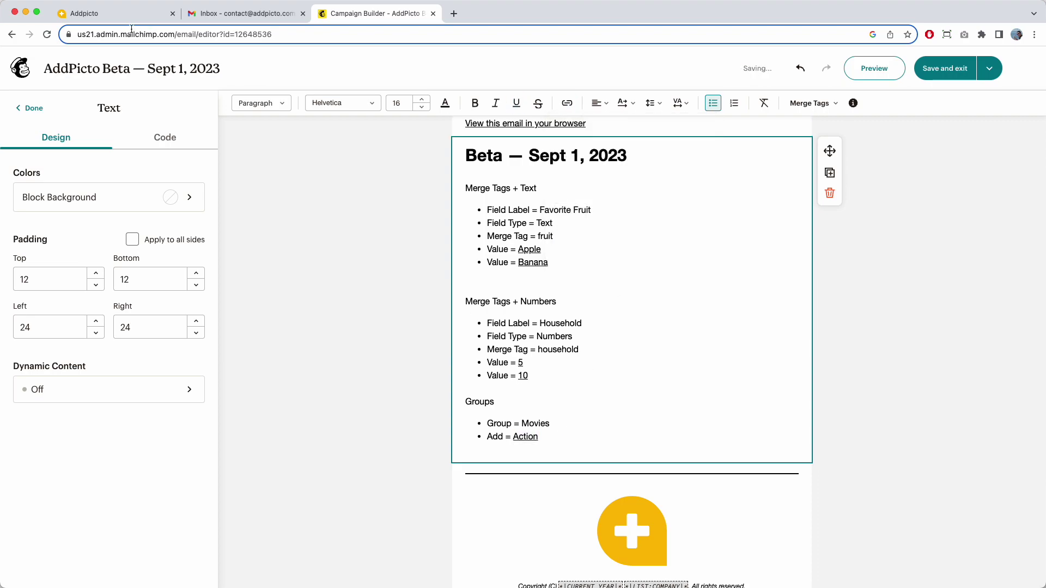
- In AddPicto, change the subgroup to Comedy, create the data URL and copy it
click(84, 13)
click(101, 367)
double_click(100, 365)
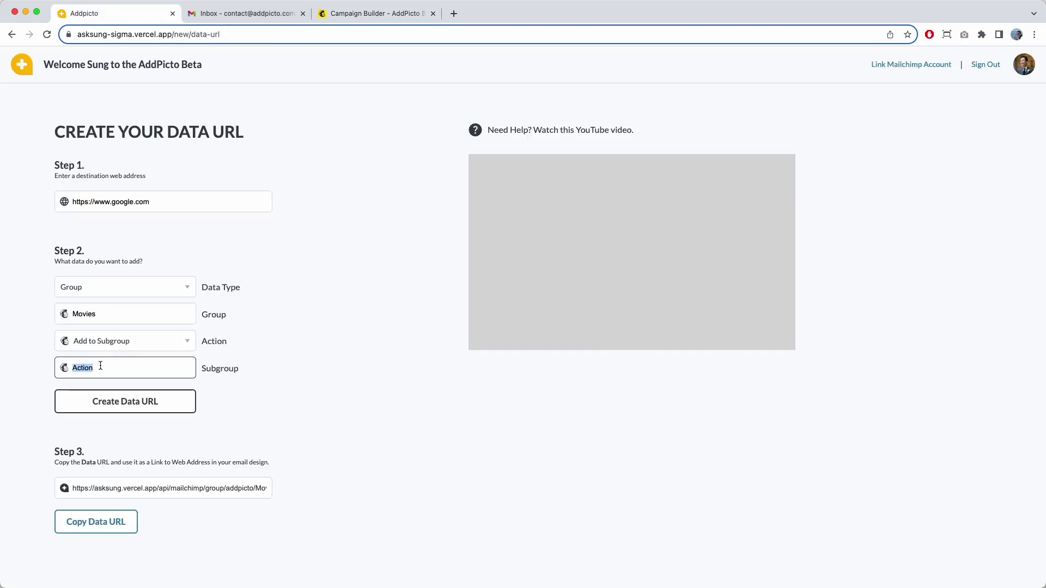
text(Comedy)
click(79, 396)
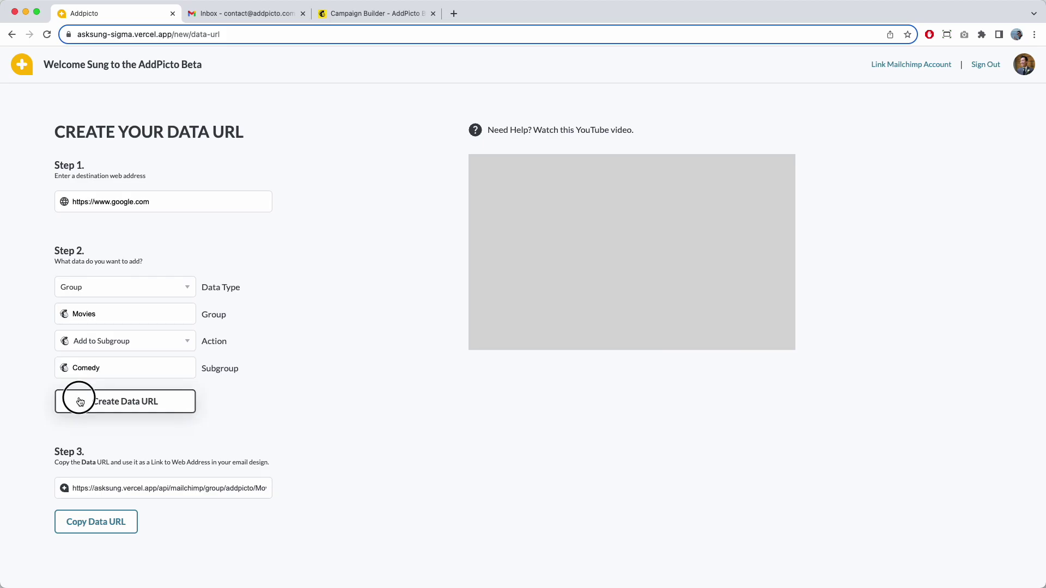
click(96, 524)
- In the email's Groups list, add the bullet "Add = Comedy" and link "Comedy" to the copied data URL
click(373, 13)
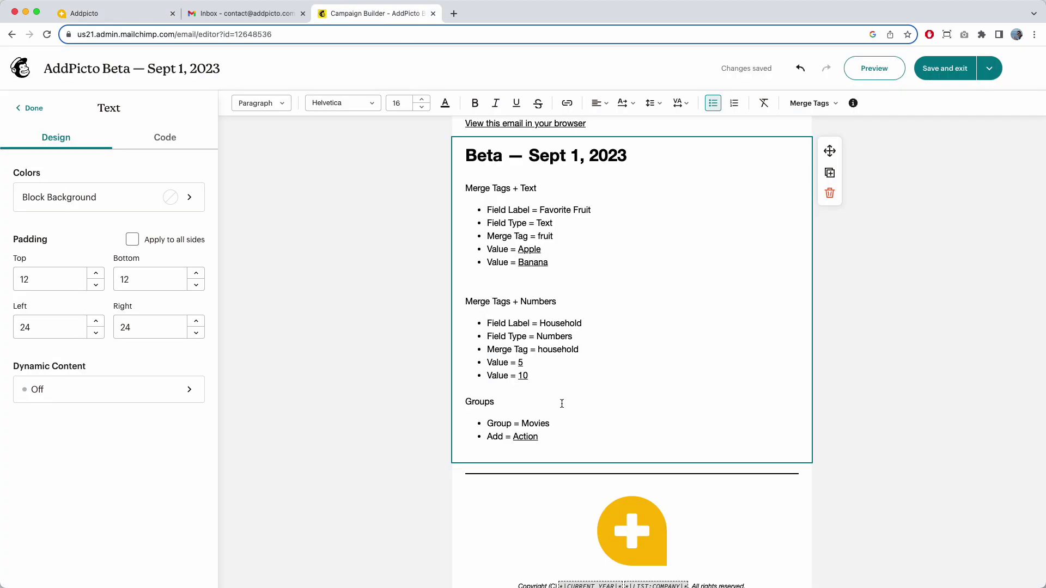
key(Return)
text(Add = Comedy)
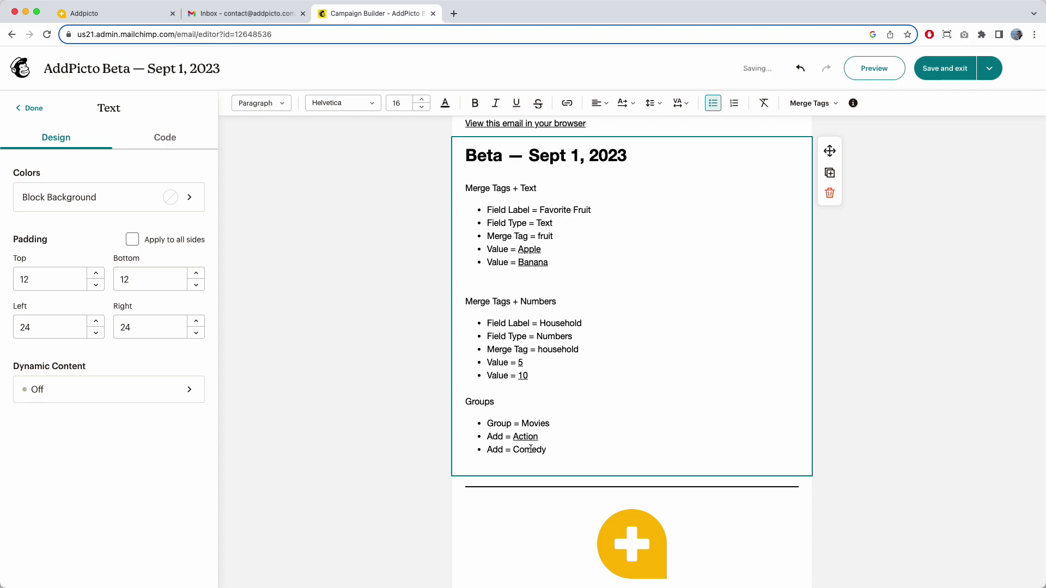
double_click(530, 450)
click(565, 103)
click(601, 214)
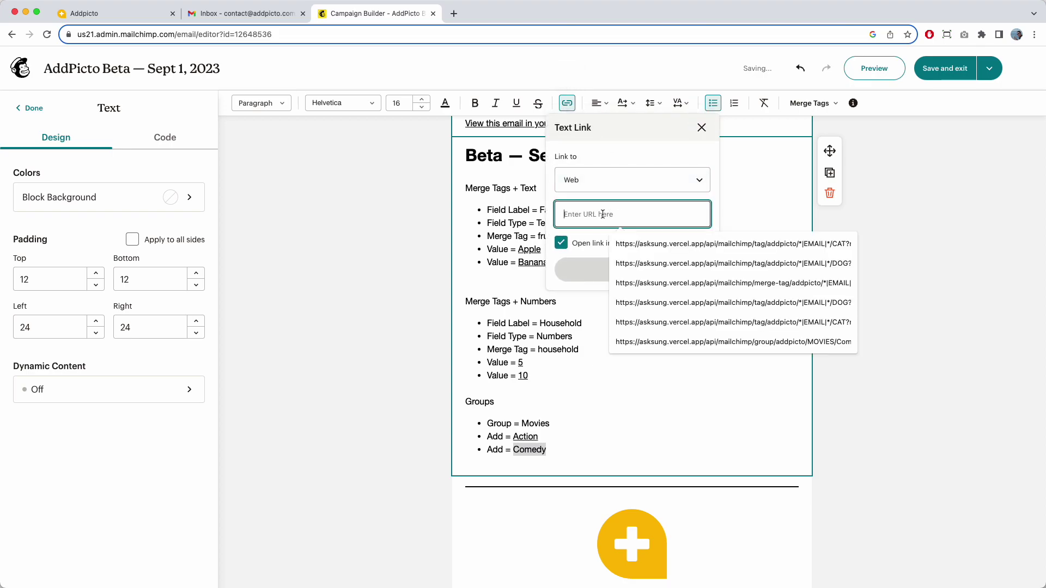
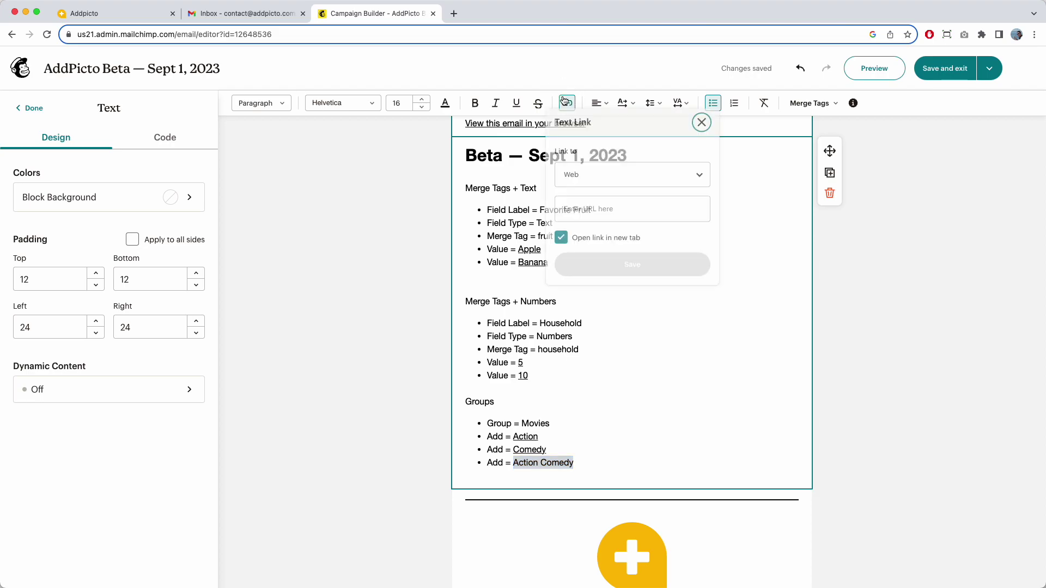
- Link "Action Comedy" in the Groups list to the copied data URL and start a new bullet below it
click(625, 214)
key(super+v)
click(610, 269)
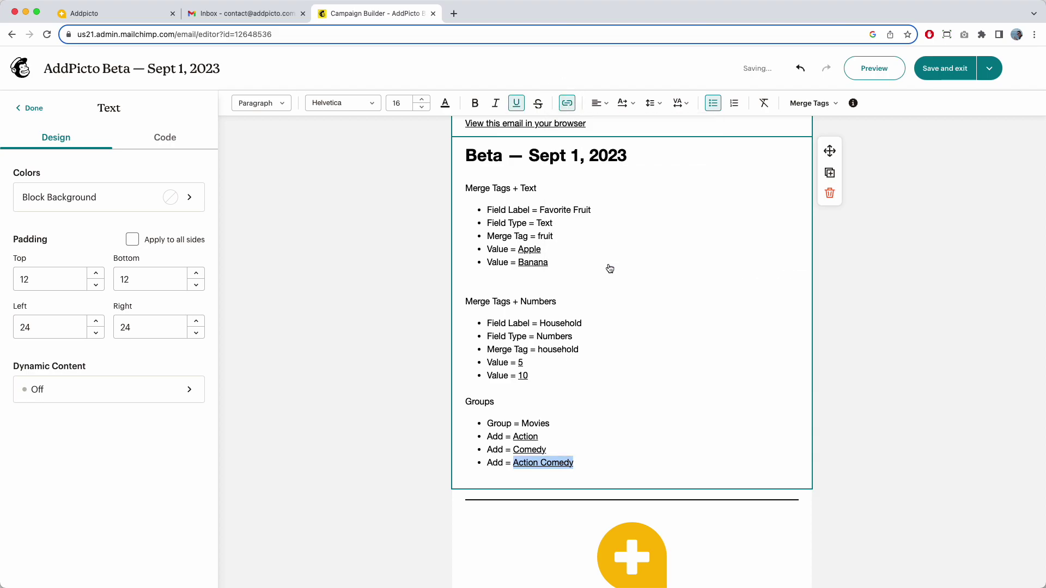
click(579, 464)
key(Return)
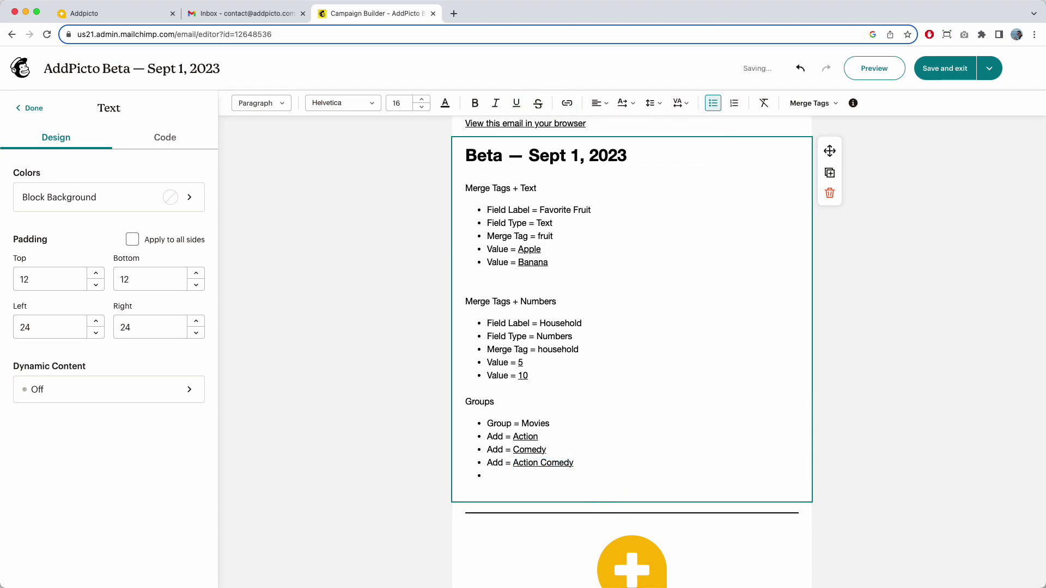
- Add the bullet "Remove = Action" to the Groups list and start a new bullet below it
text(Re)
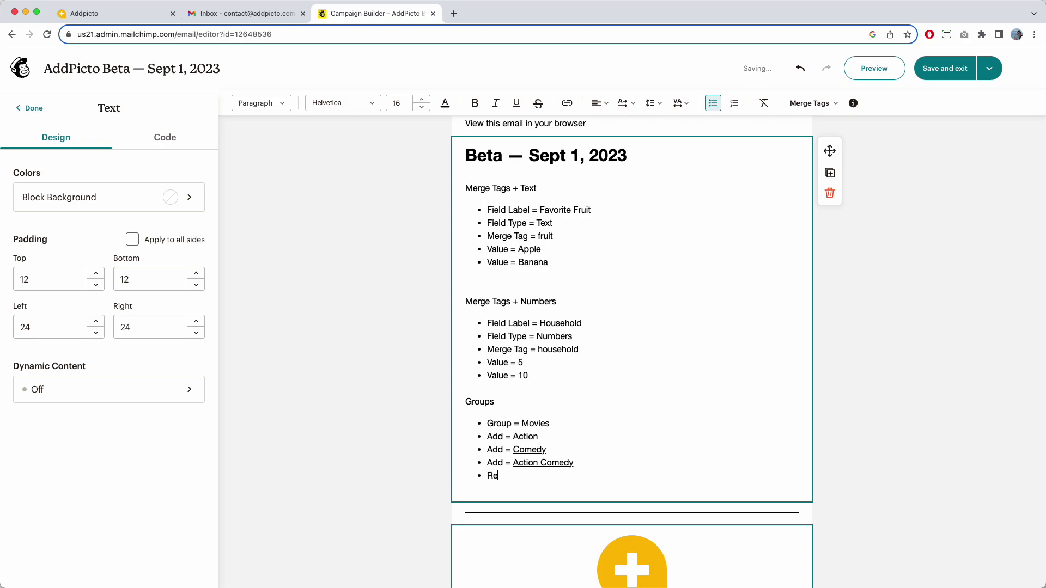
text(move = Action)
key(Return)
- In AddPicto, set the action to Remove Subgroup and the subgroup to Action, create the data URL and copy it
click(98, 13)
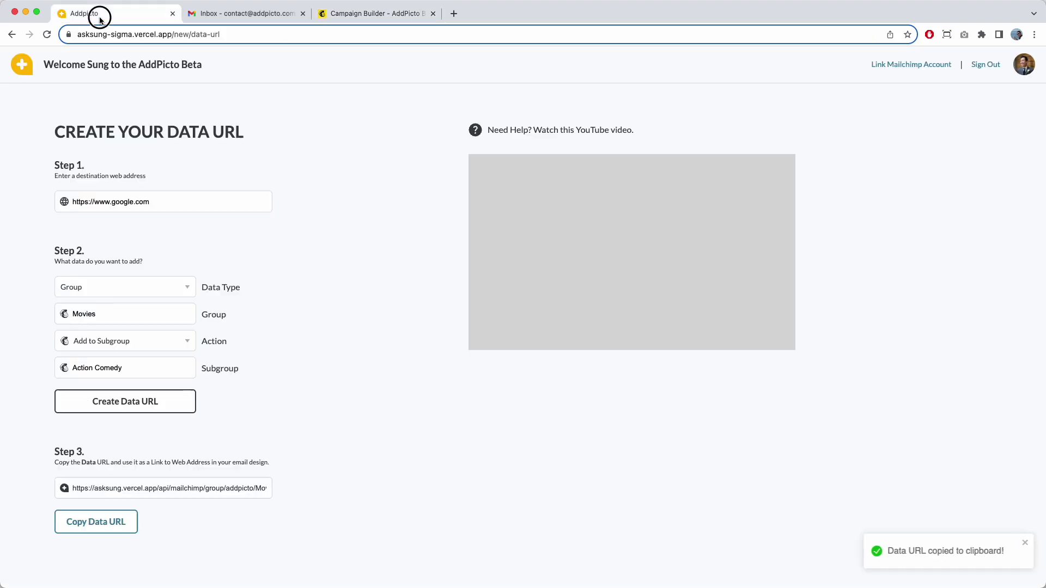
click(137, 339)
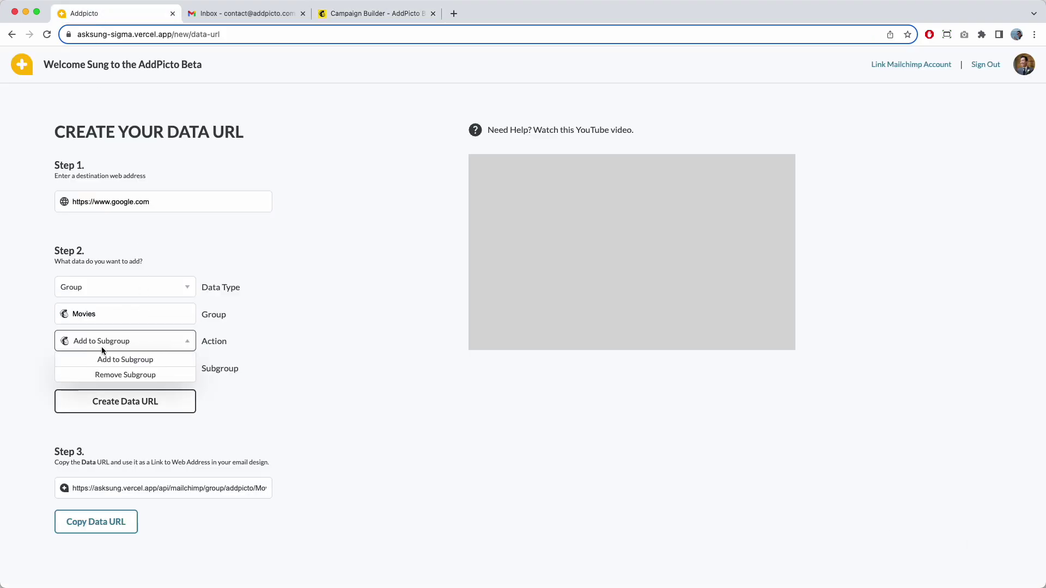
click(126, 375)
click(132, 368)
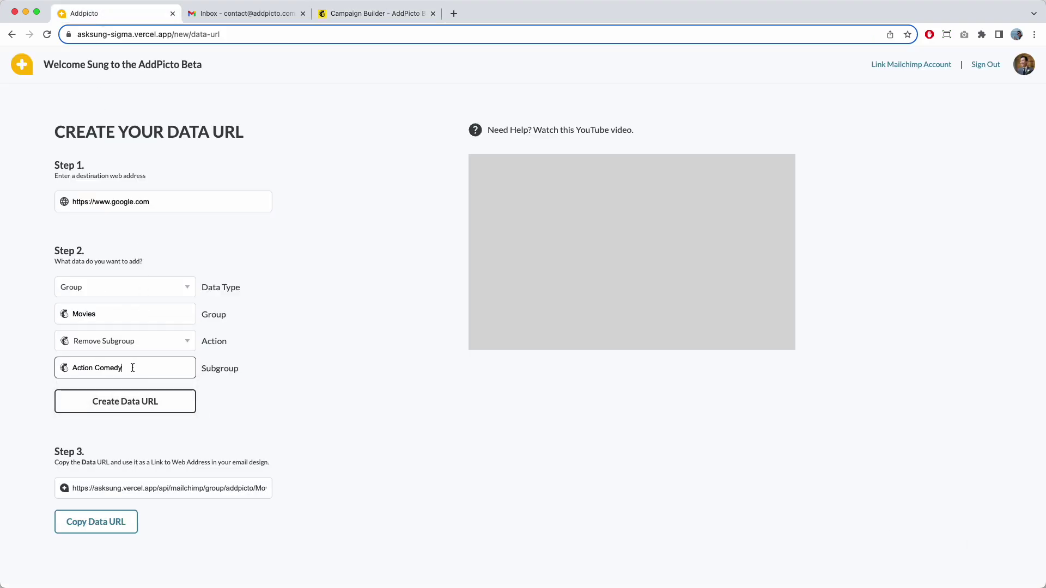
key(super+a)
text(Action)
click(125, 400)
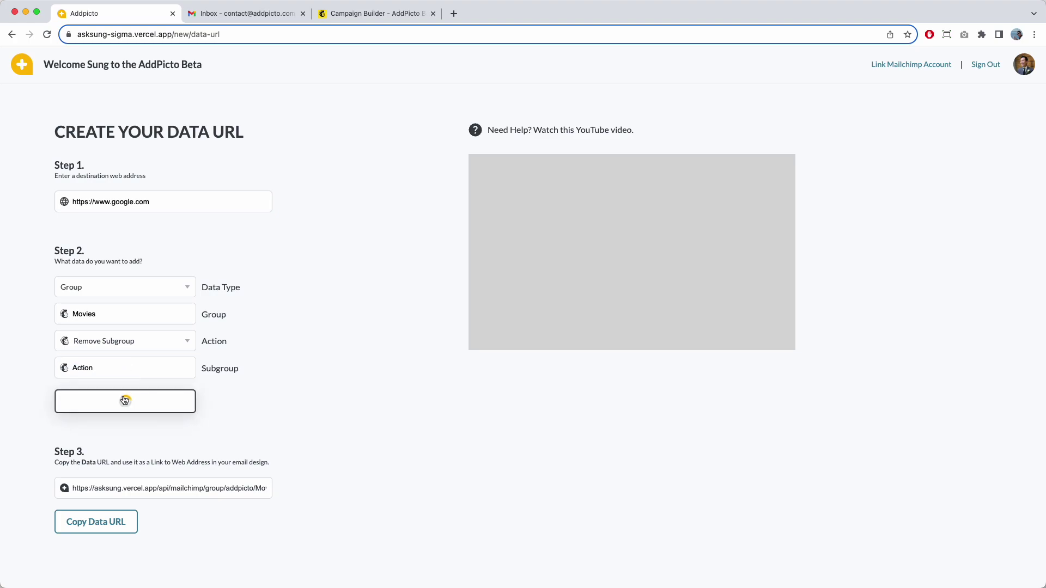
click(108, 534)
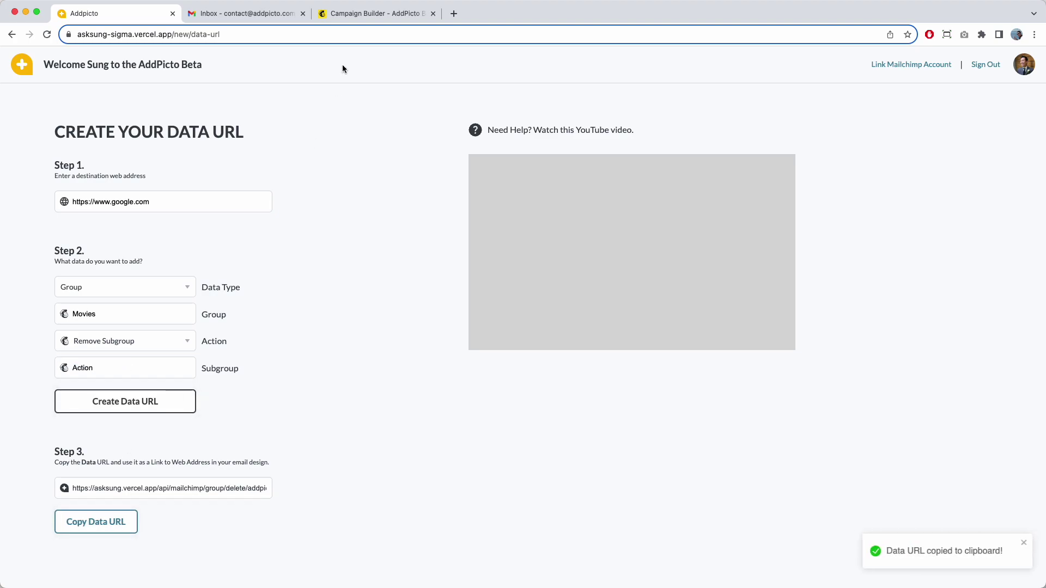
- In the email, link "Action" in the Remove bullet to the copied data URL and add the bullet "Remove = Horror" below it
click(374, 15)
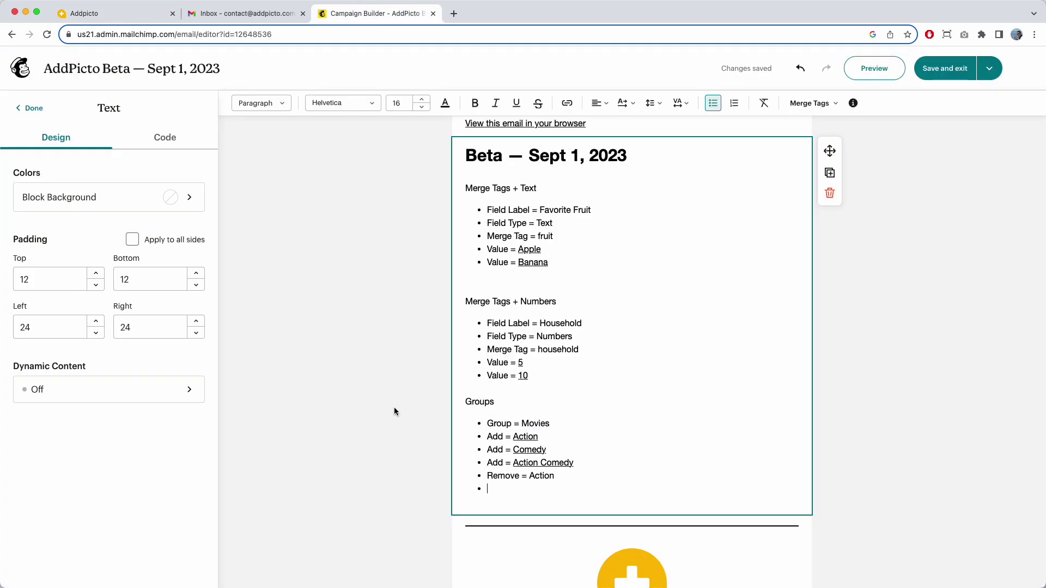
double_click(544, 478)
click(567, 103)
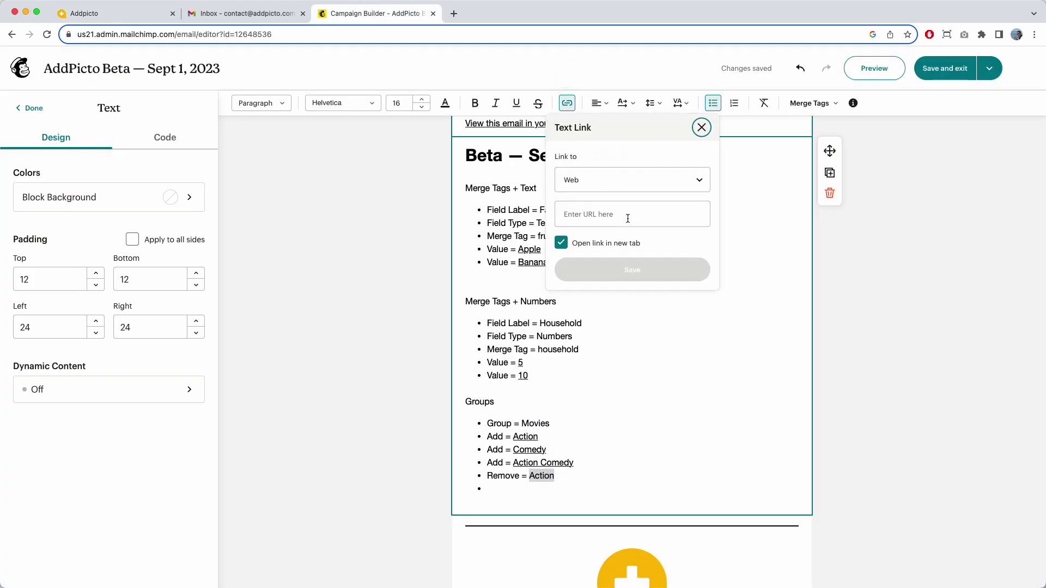
click(627, 218)
key(super+v)
click(613, 267)
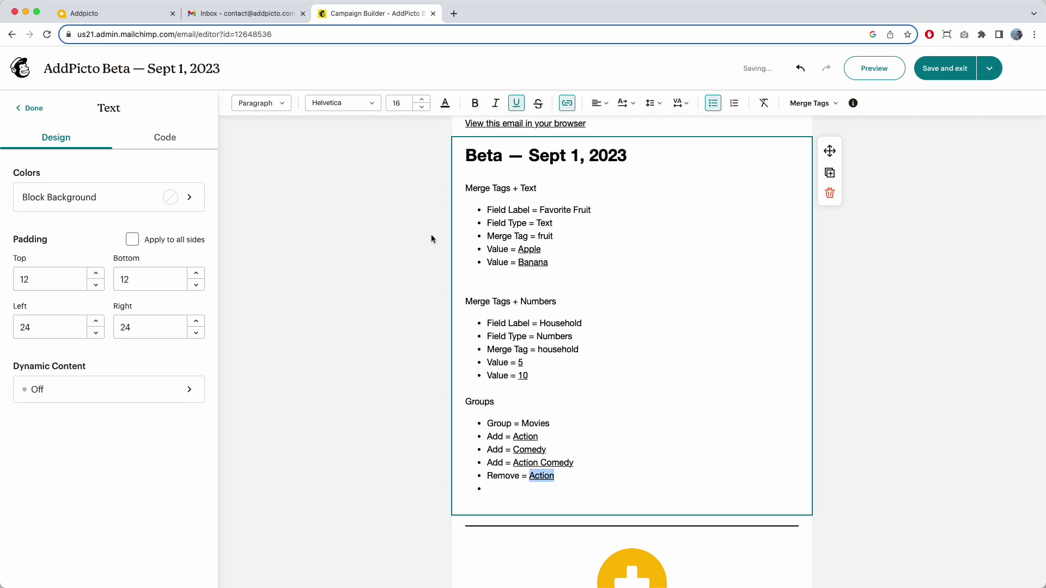
click(507, 488)
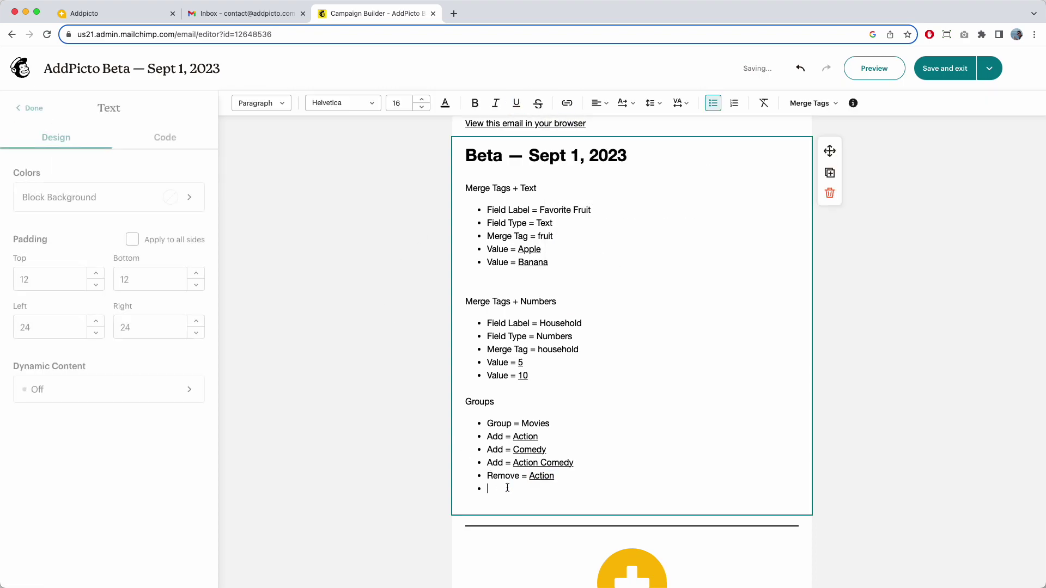
text(Remove = Horror)
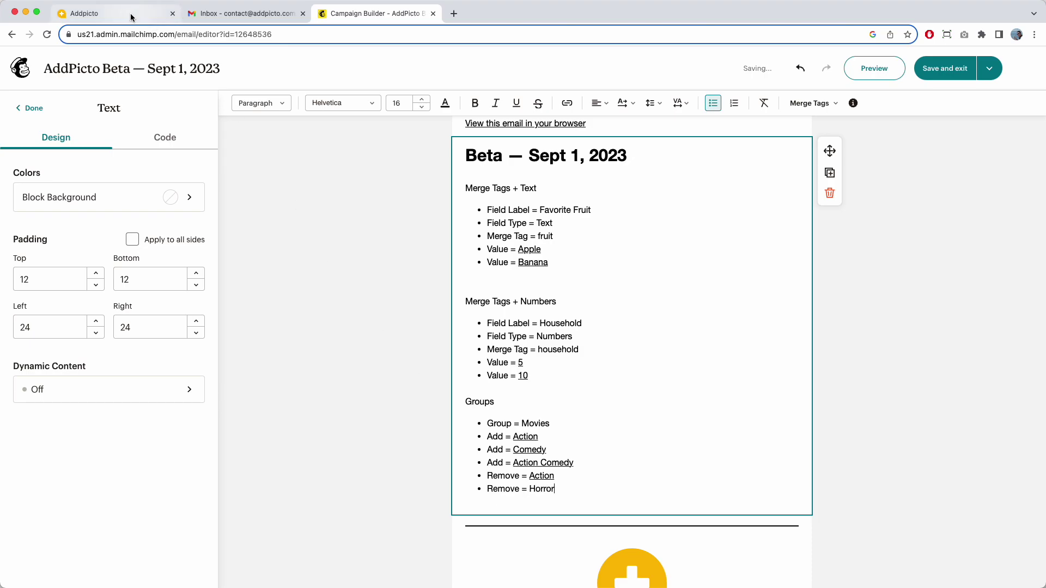
- In AddPicto, change the subgroup to Horror, create the data URL and copy it
click(85, 13)
click(128, 364)
double_click(128, 364)
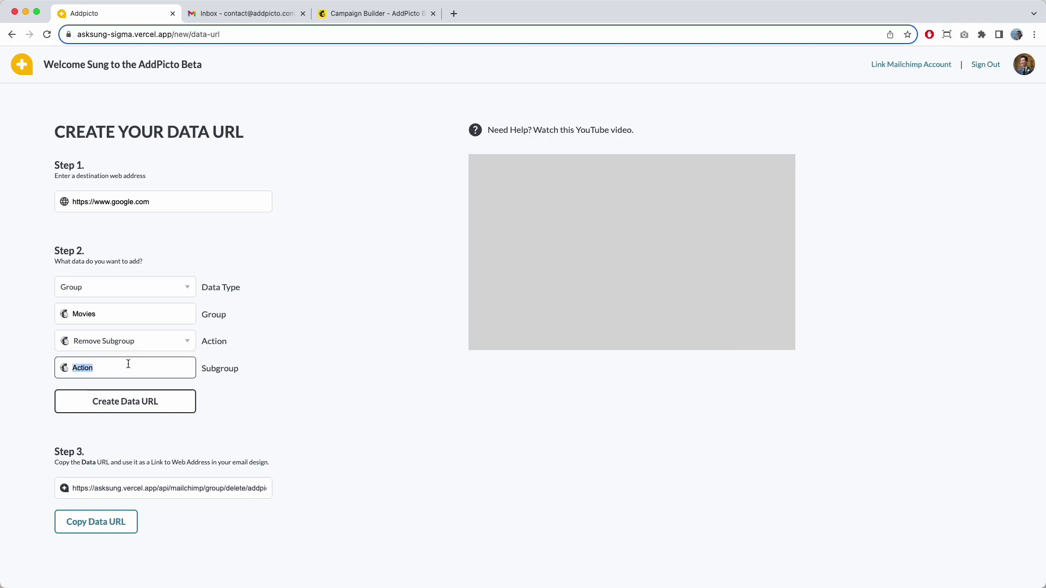
text(Horror)
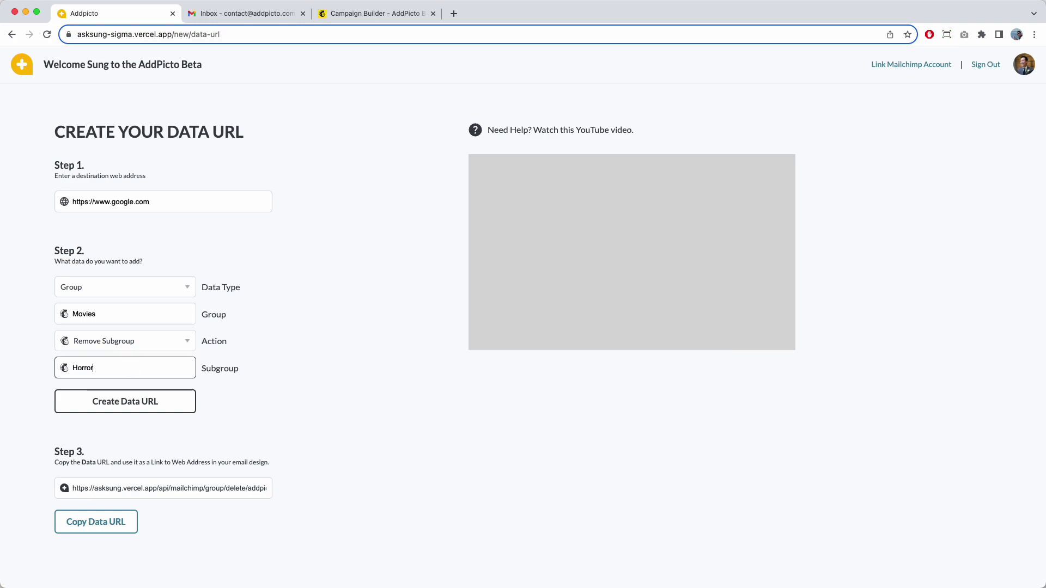
click(117, 409)
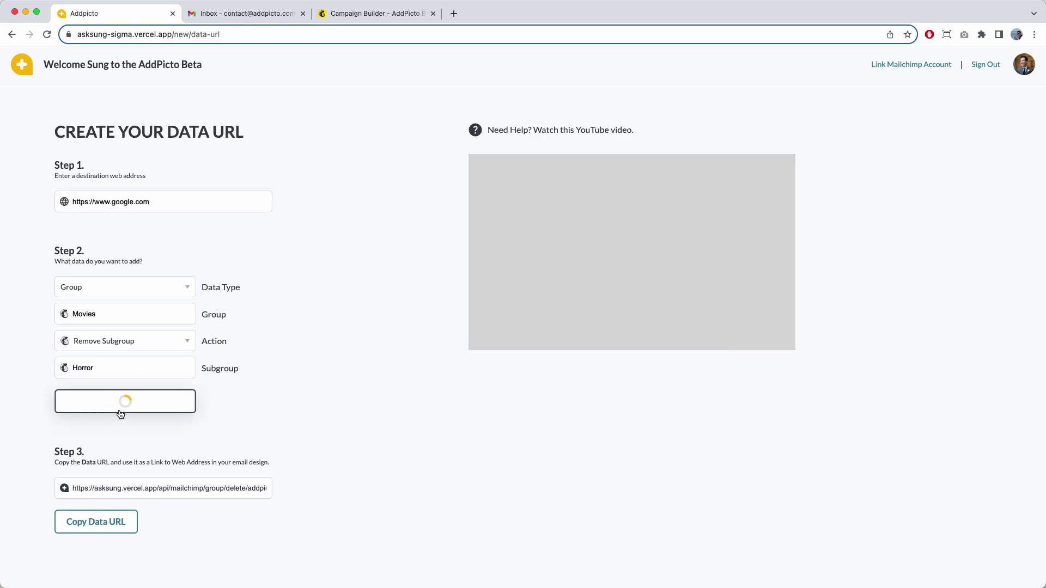
click(108, 523)
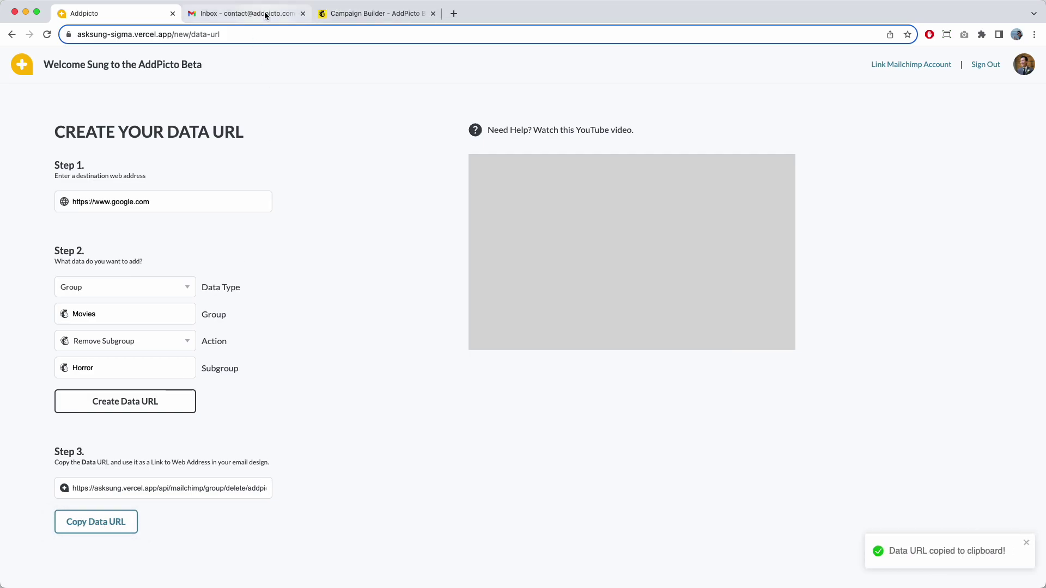
- In the email's Groups list, link "Horror" to the copied data URL
click(370, 13)
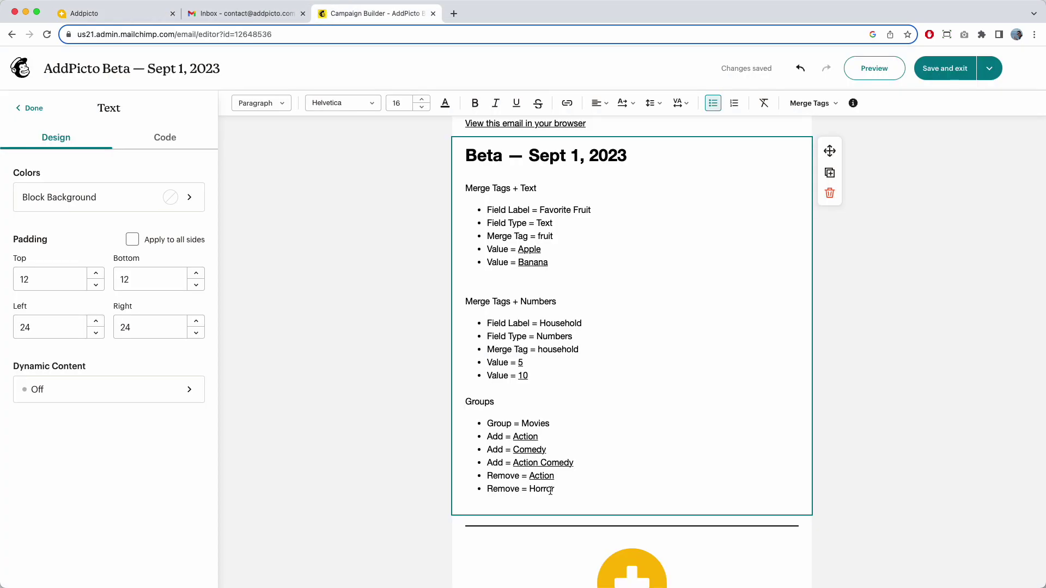
double_click(542, 489)
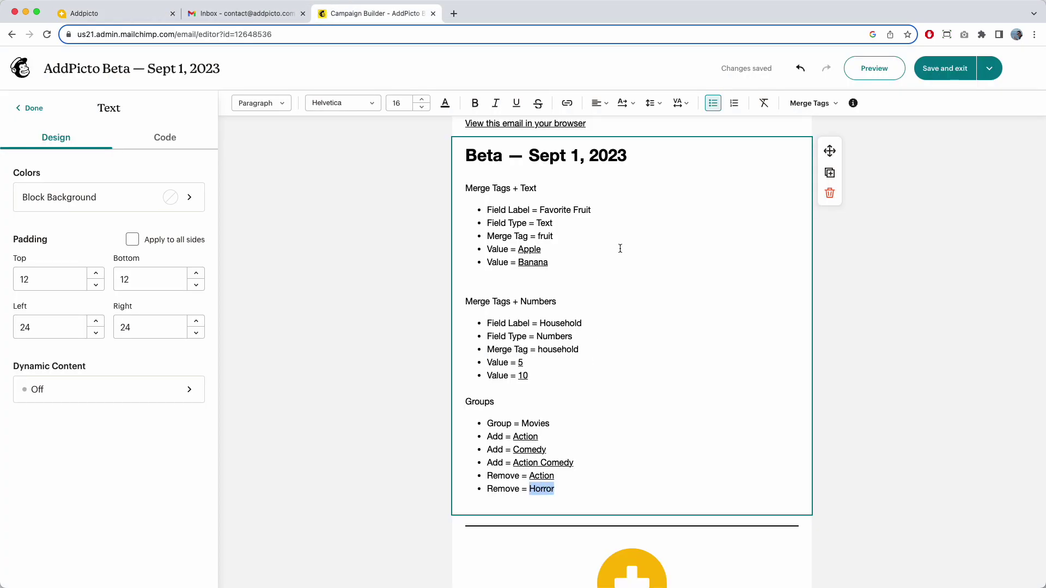
click(566, 102)
click(592, 215)
key(cmd+v)
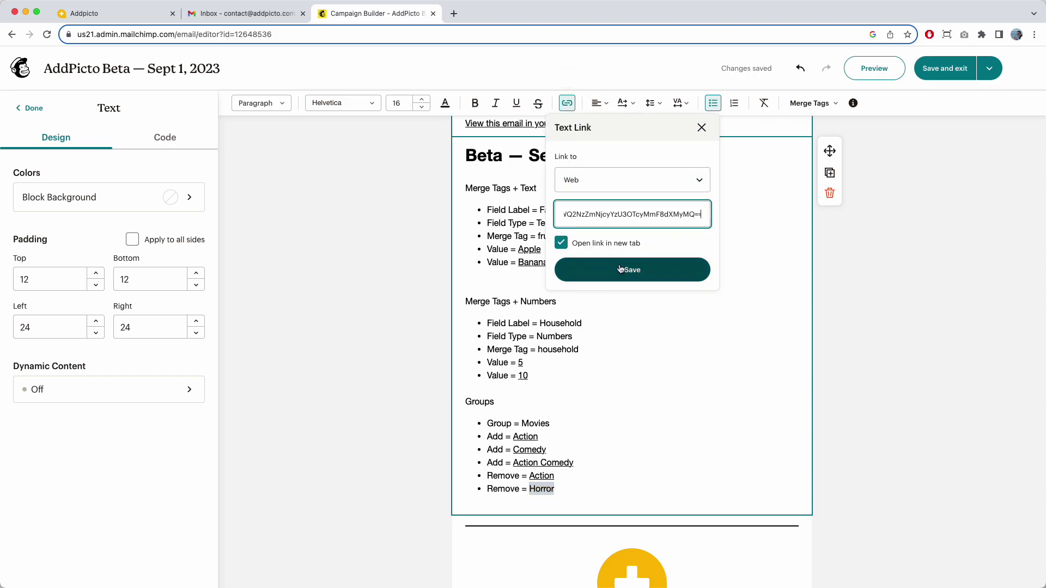
click(620, 269)
- Append the note "(so what happens when Subgroup does NOT exist)" to the Horror bullet
click(568, 431)
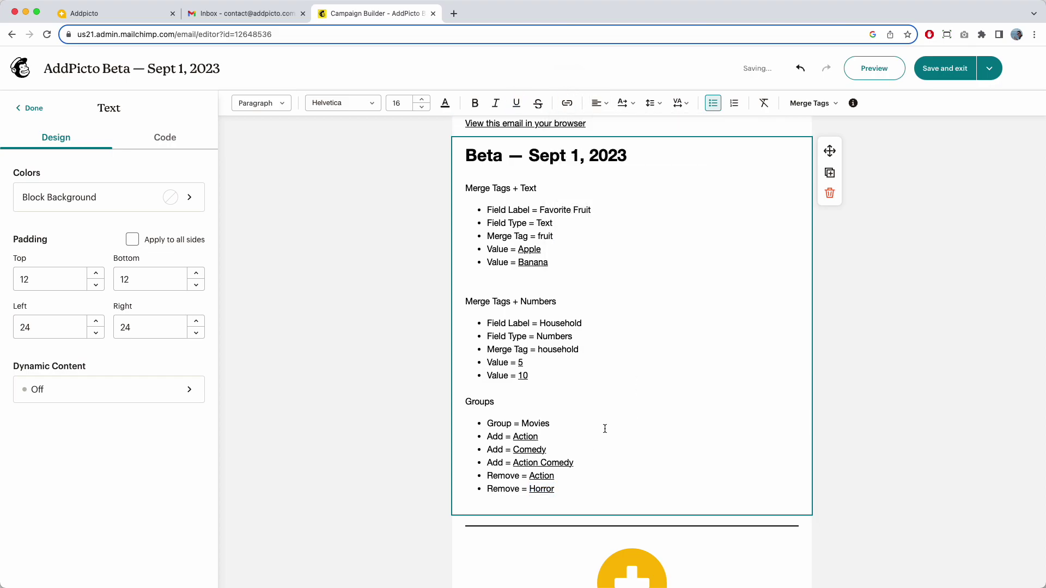
scroll(605, 429, down, 1)
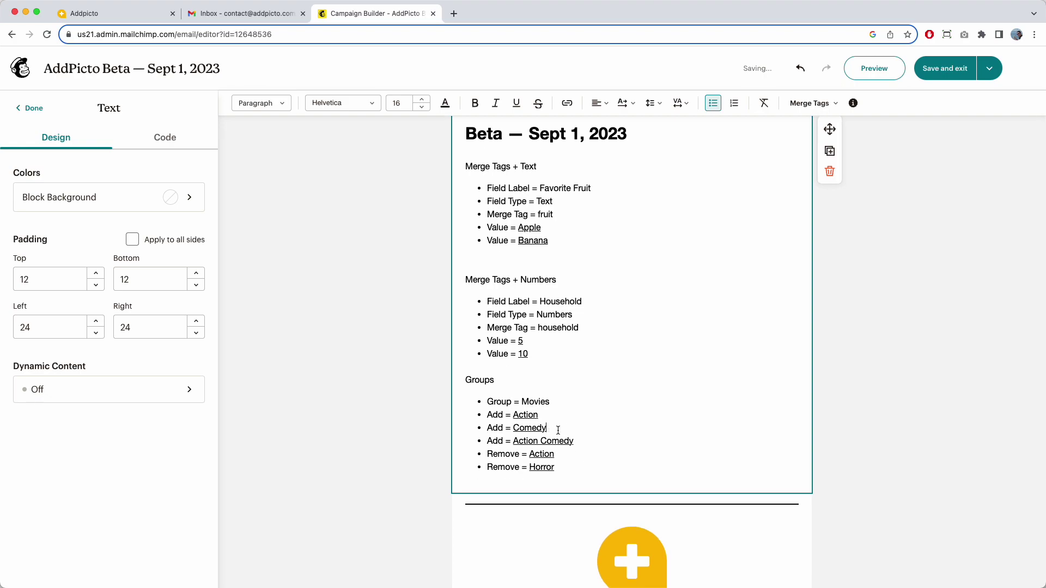
click(588, 446)
click(572, 466)
text((so what happens whe)
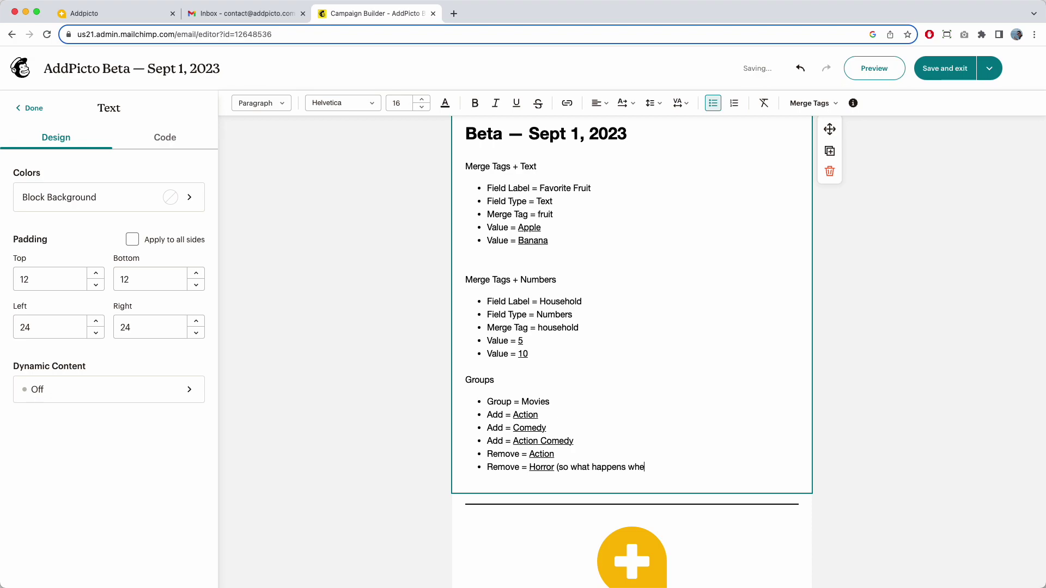
text(n Subgroup does NOT exist)
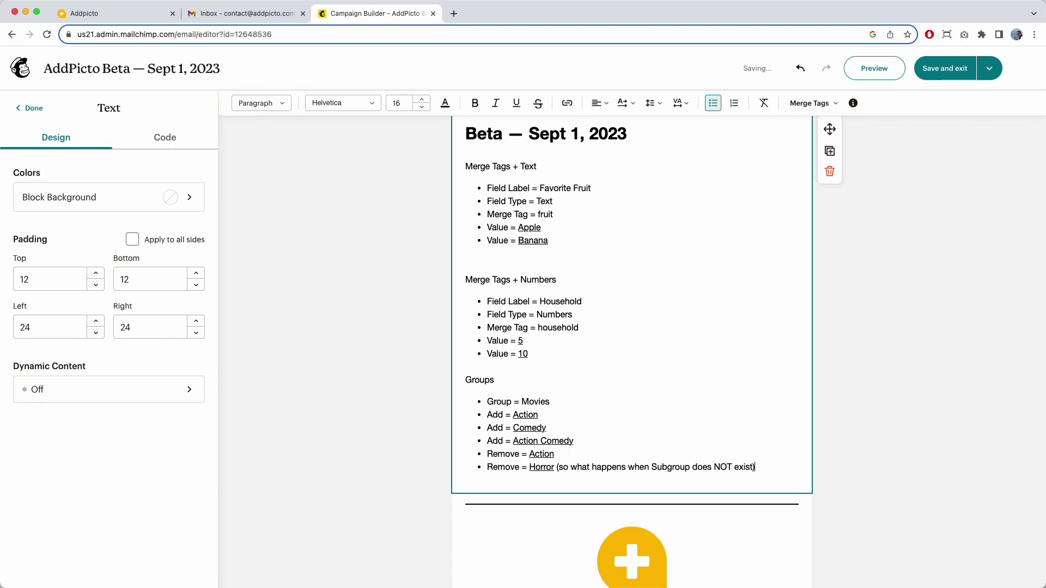
- Make the word "Remove" bold in the Horror bullet
double_click(499, 464)
key(super+b)
click(597, 440)
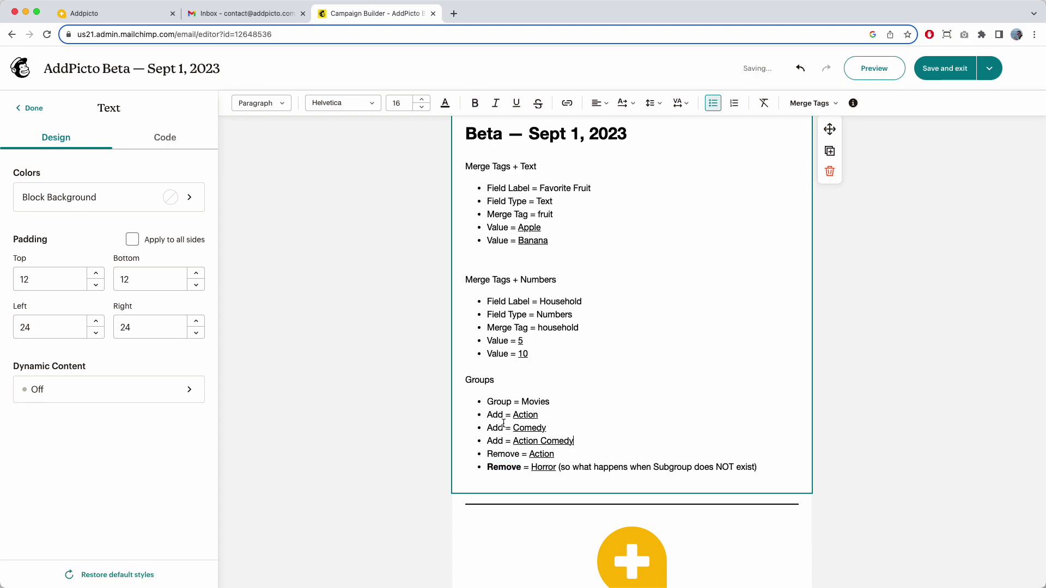
double_click(496, 416)
- Below the Groups list, add the heading "Tags" and start a bulleted list under it
click(539, 415)
key(Return)
key(Return)
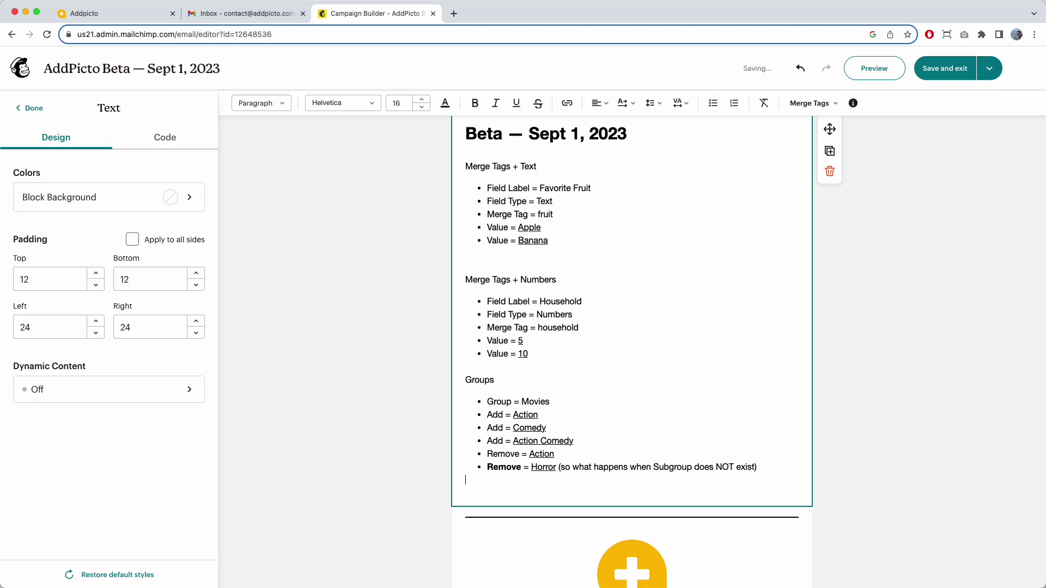
key(Return)
text(Tags)
key(Return)
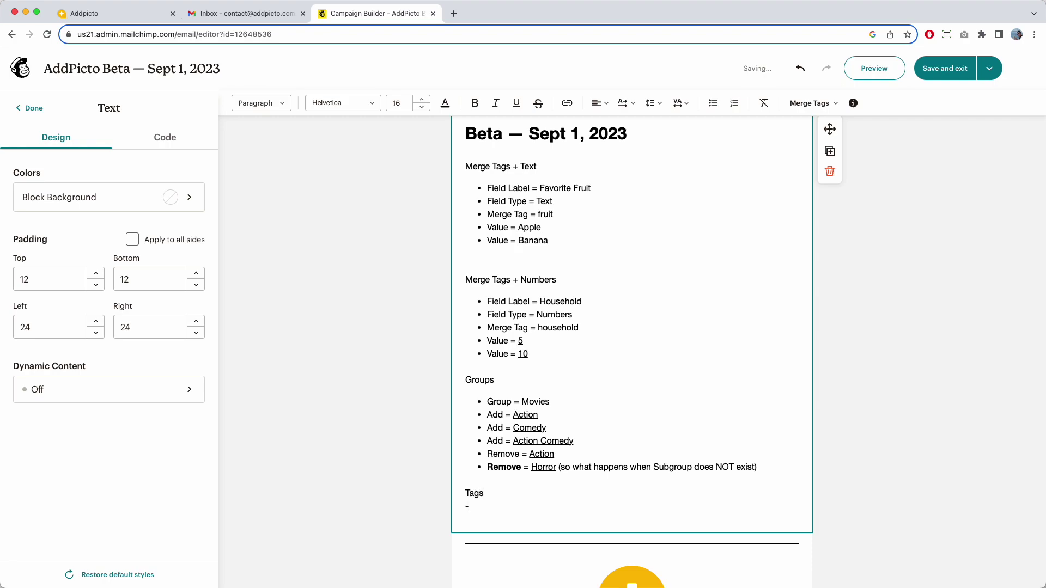
key(super+shift+8)
- In AddPicto, set the data type to Tag with the Add Tag action and tag US, create the data URL and copy it
click(87, 4)
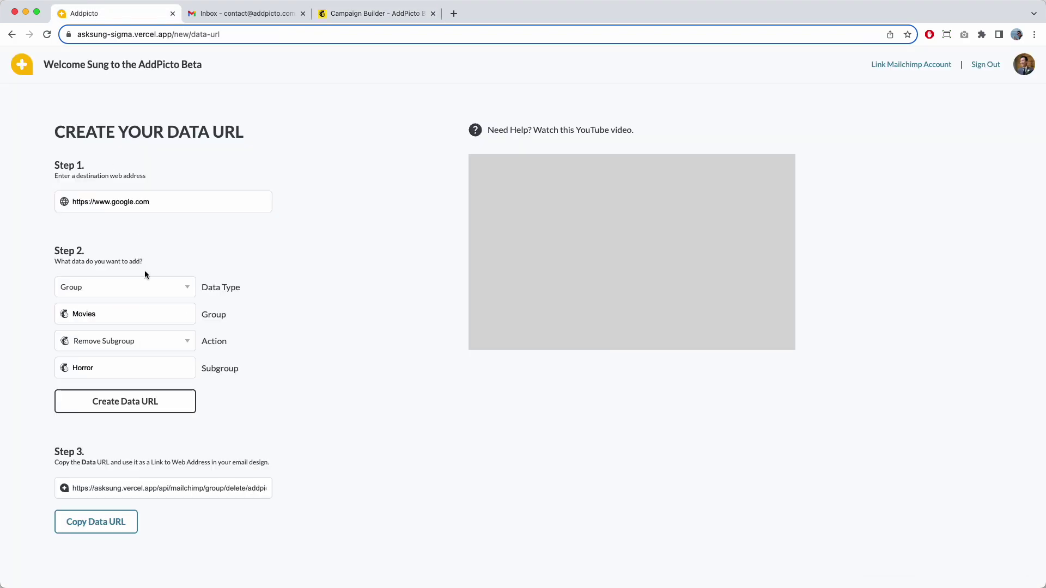
click(116, 284)
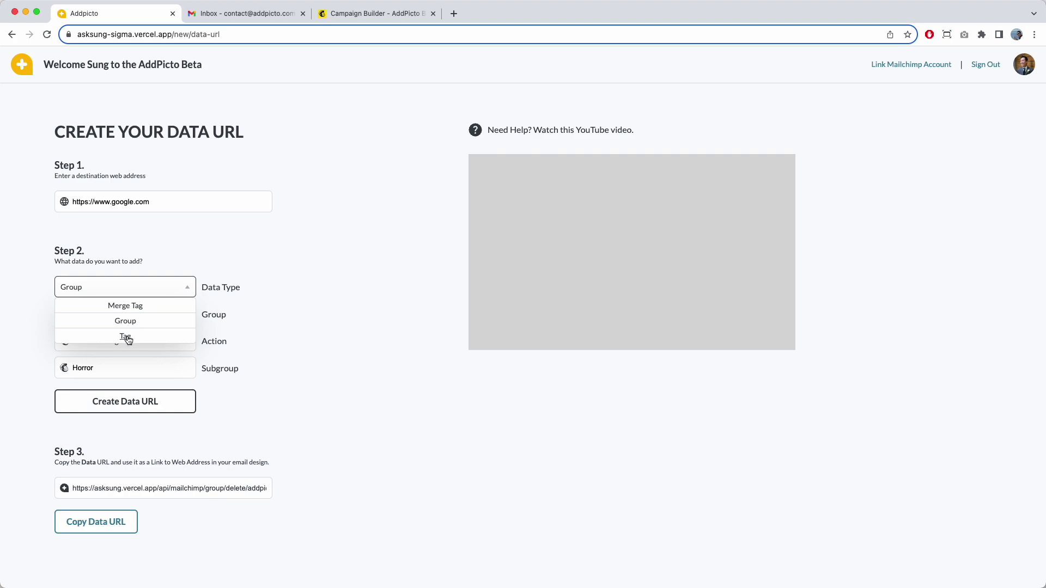
click(125, 336)
click(104, 320)
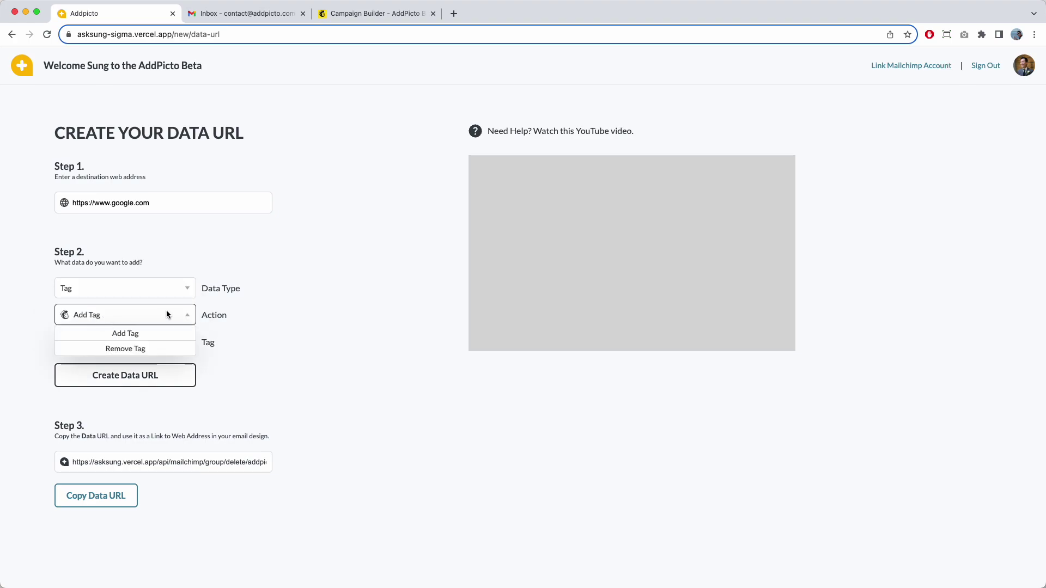
click(246, 330)
click(136, 341)
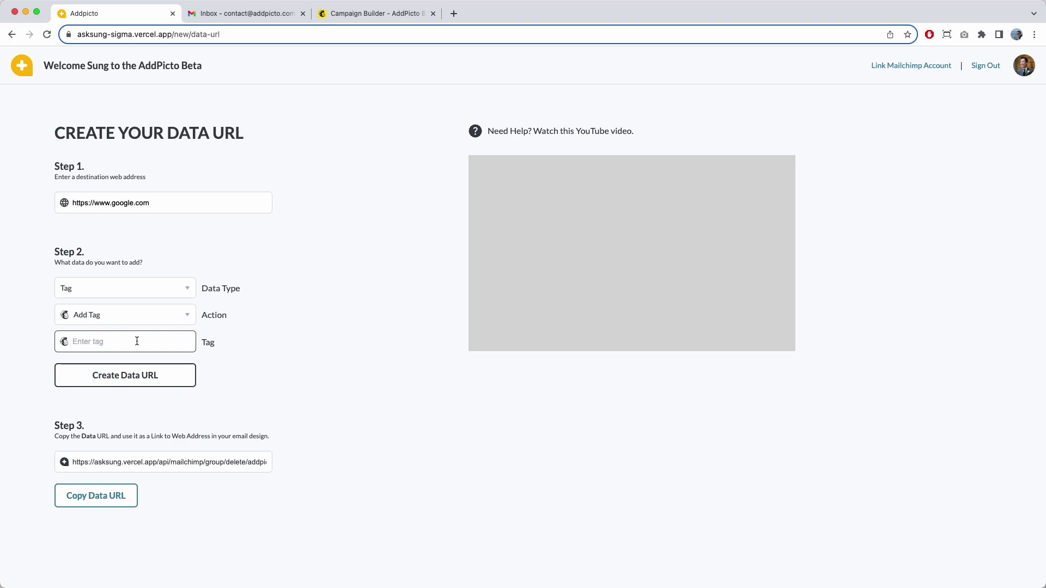
text(US)
click(126, 375)
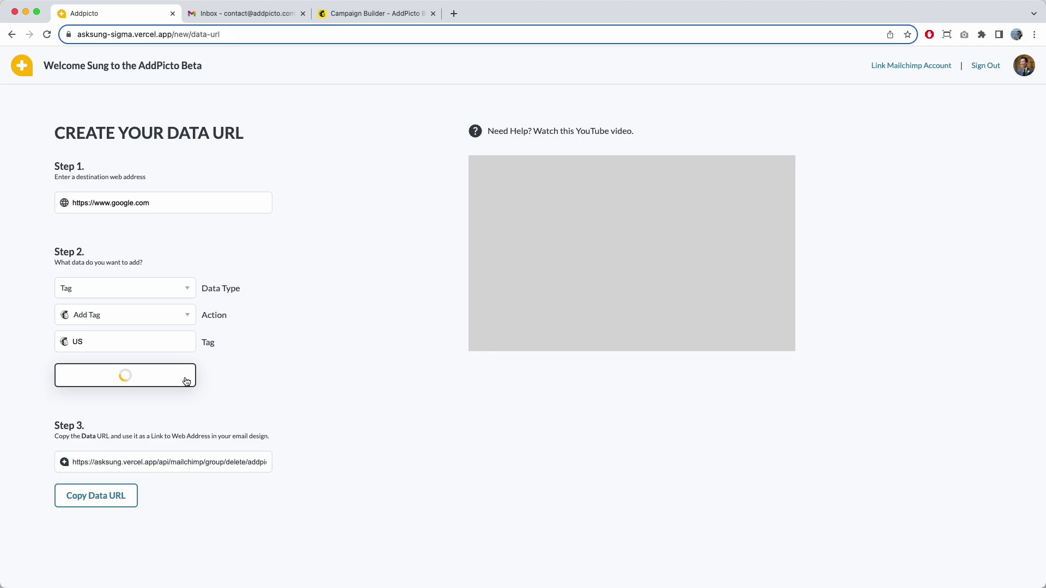
click(93, 496)
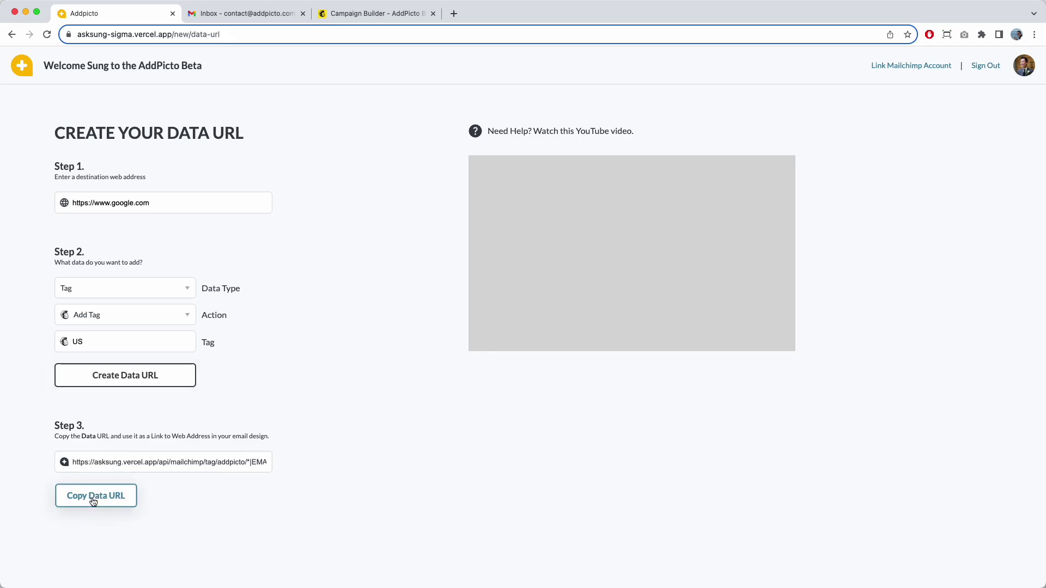
- In the email's Tags list, enter the bullet "Add = US" and link "US" to the copied data URL
click(367, 12)
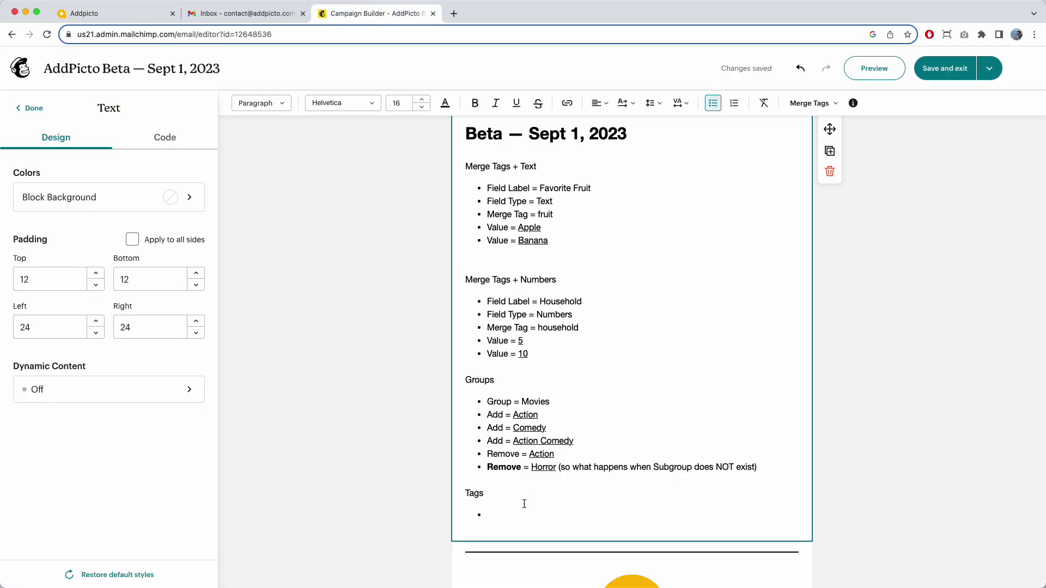
text(Add = US)
double_click(518, 514)
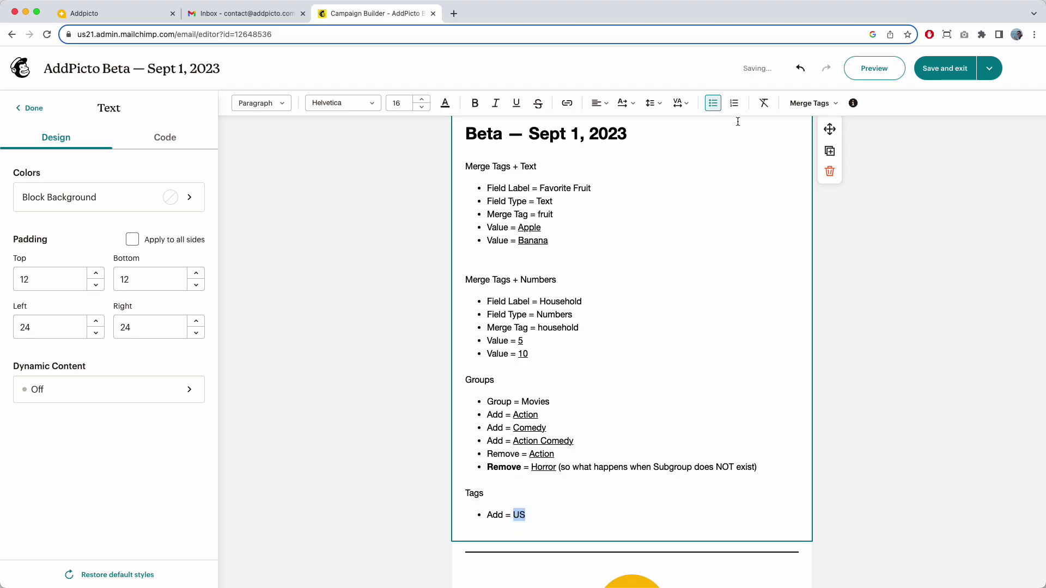
click(567, 103)
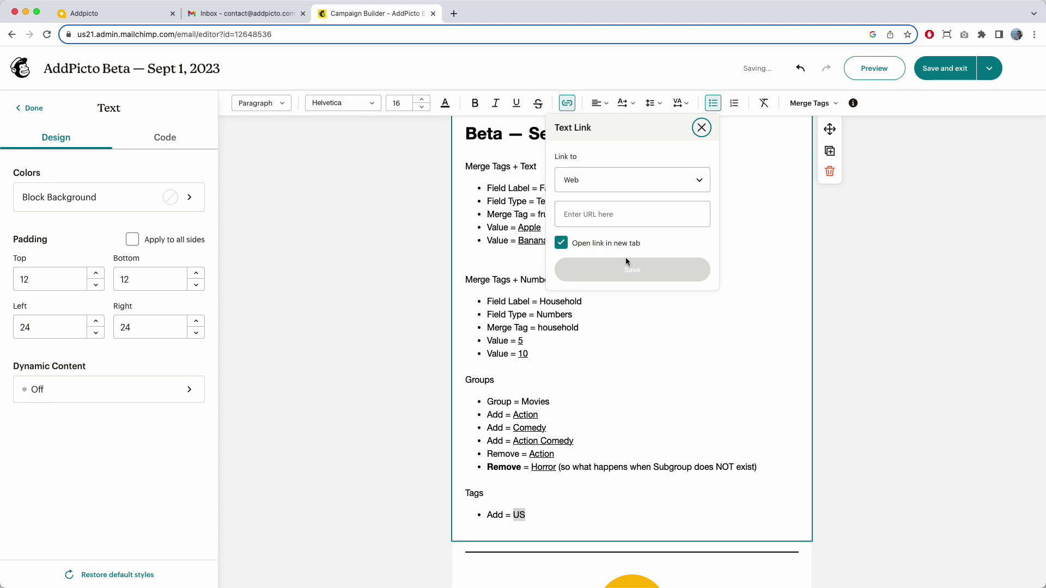
click(612, 214)
key(super+v)
click(593, 268)
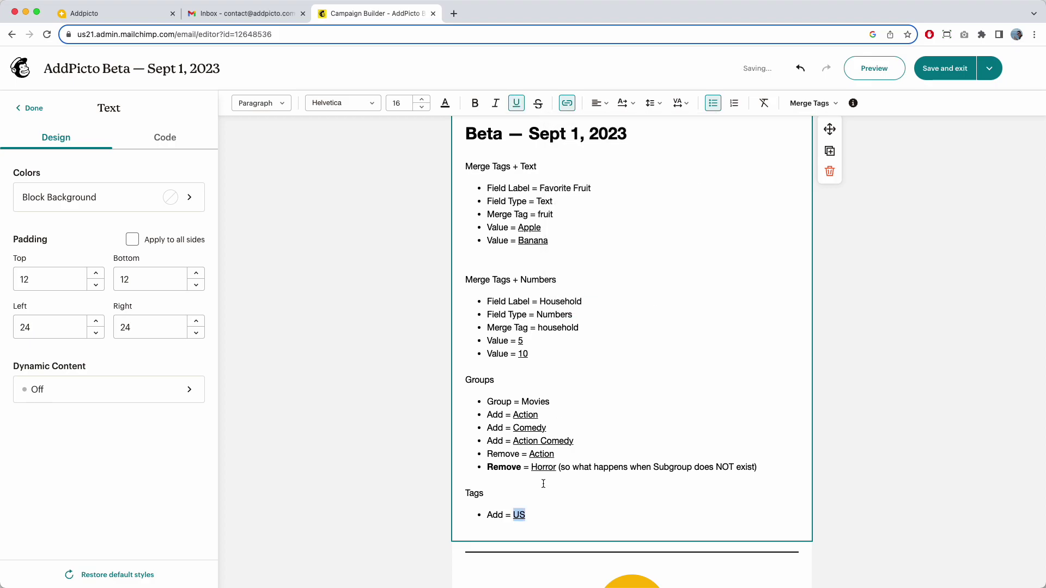
- Add the bullet "Add = Mexico" below the US bullet in the email's Tags list
click(539, 513)
key(Return)
text(Add = Mexico)
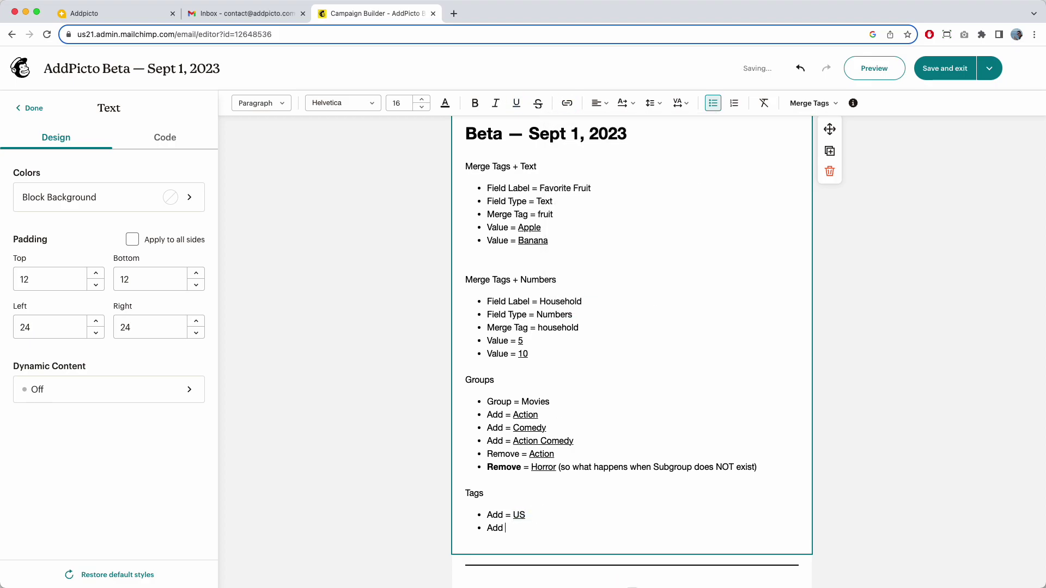
- Switch to AddPicto, set the tag to Mexico, create the data URL and copy it
click(84, 14)
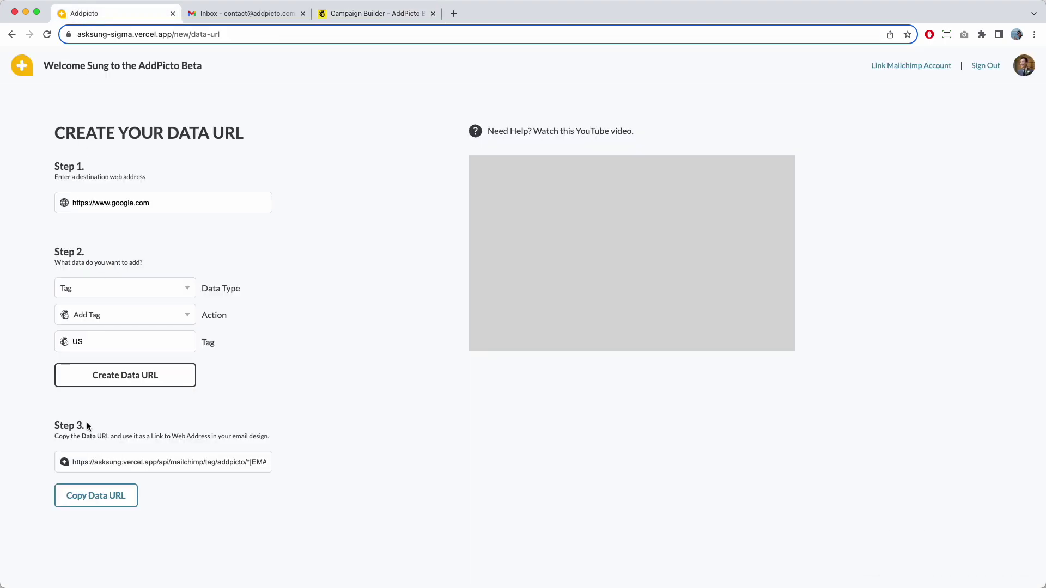
double_click(76, 340)
text(Mexico)
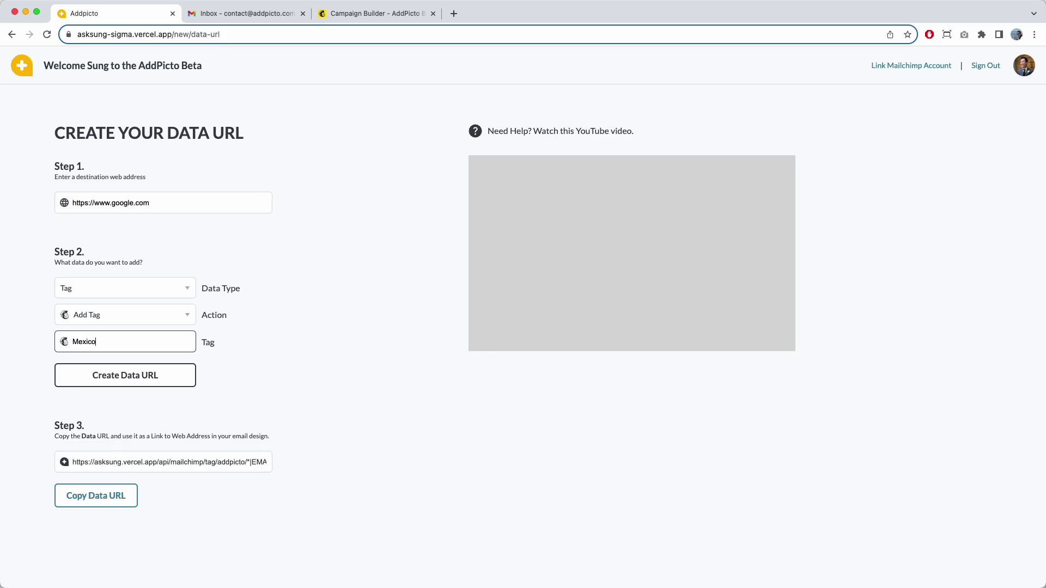
click(77, 374)
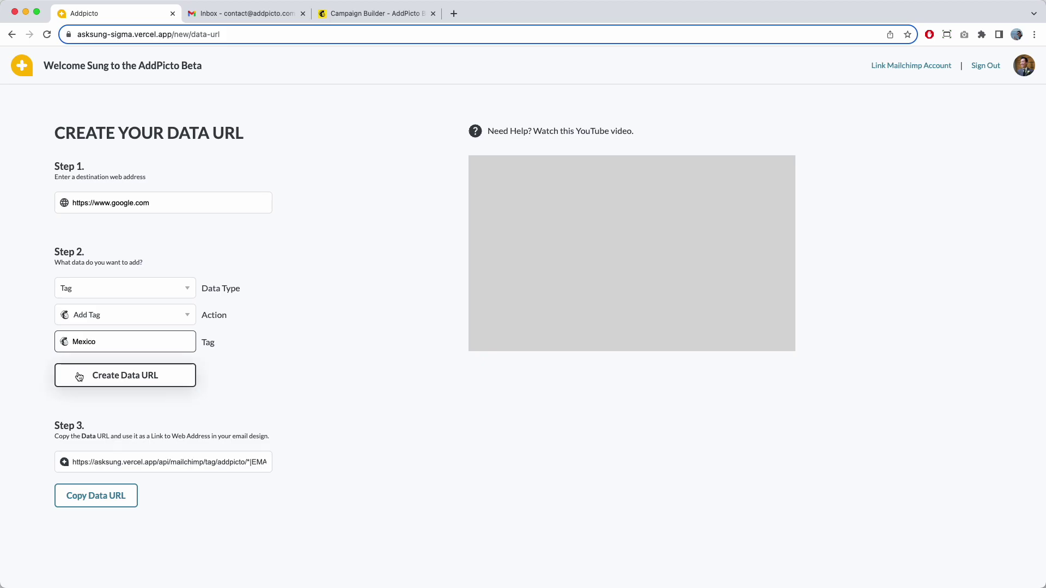
click(116, 502)
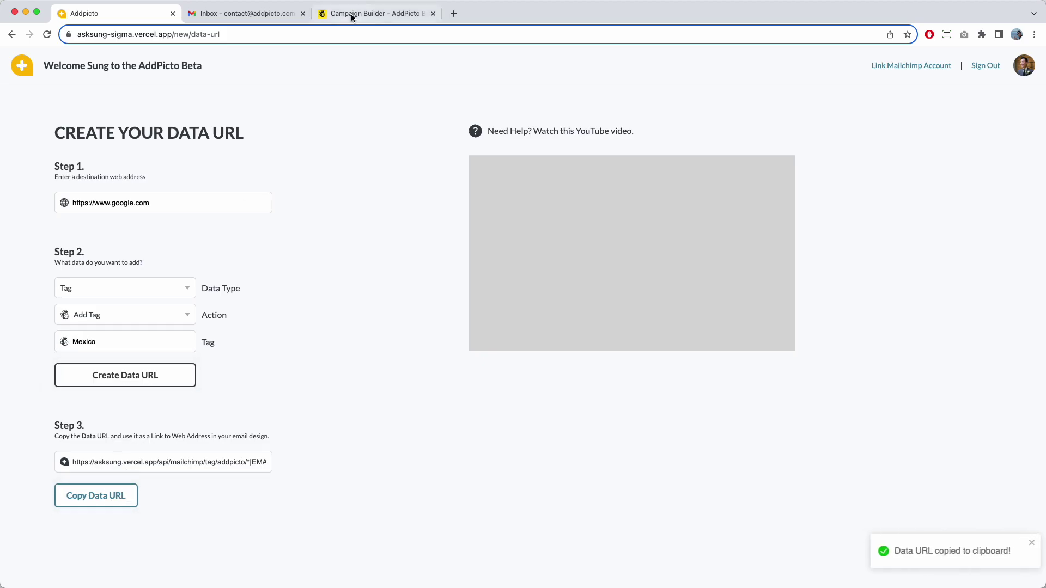
- Return to the Mailchimp email and link the word "Mexico" in the Tags list to the copied data URL
click(341, 13)
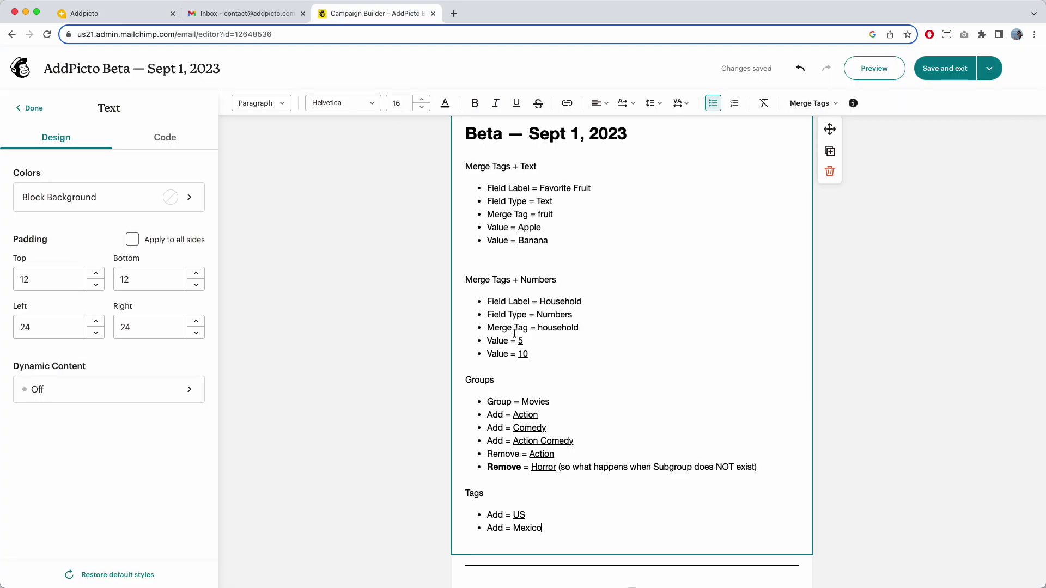
double_click(528, 526)
click(566, 103)
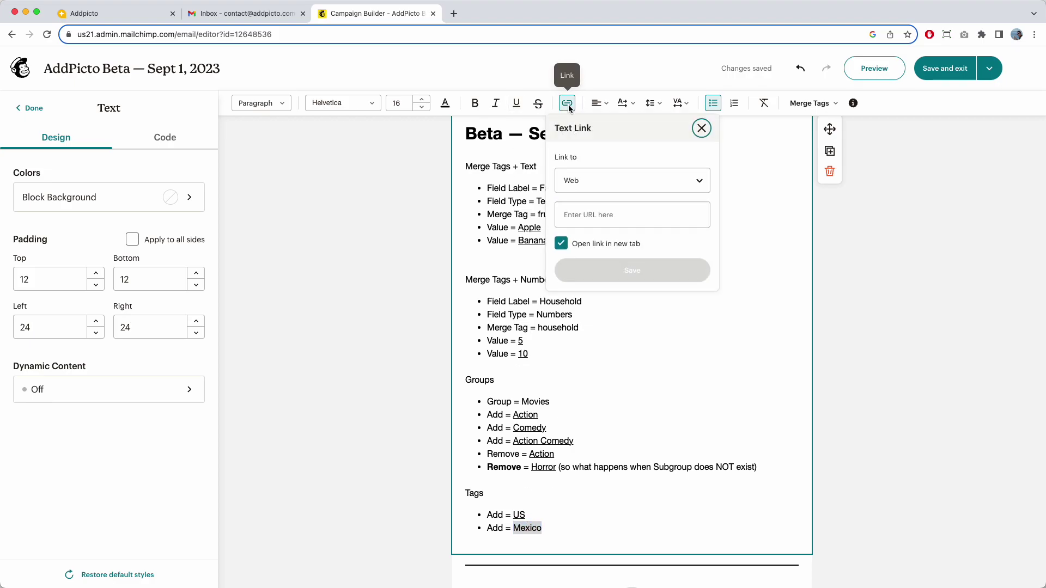
click(620, 222)
key(super+v)
click(613, 270)
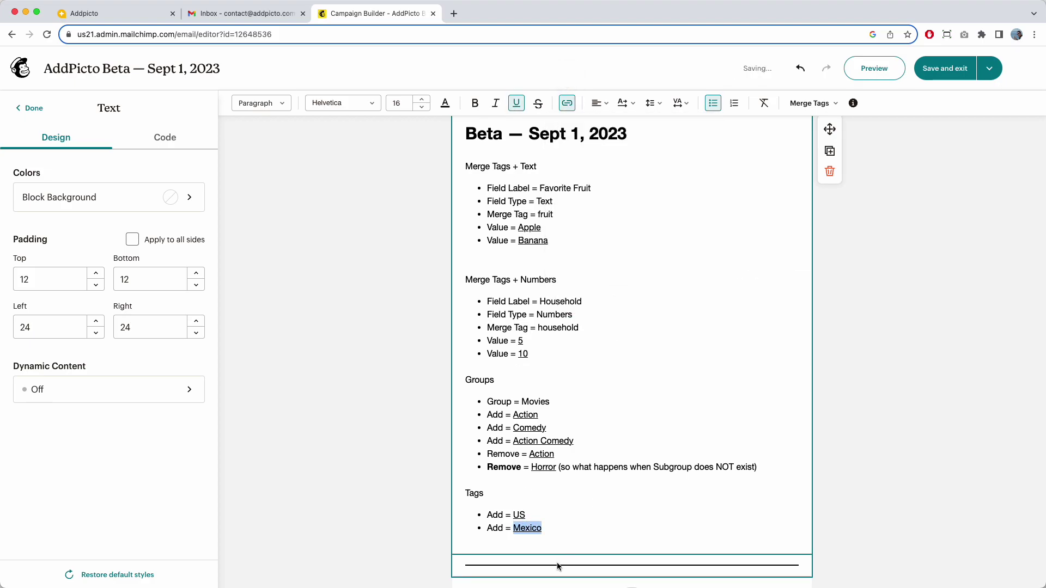
- Add the bullets "Remove = US" and "Remove = Canada" to the end of the Tags list
click(554, 527)
key(Return)
text(Remove = US)
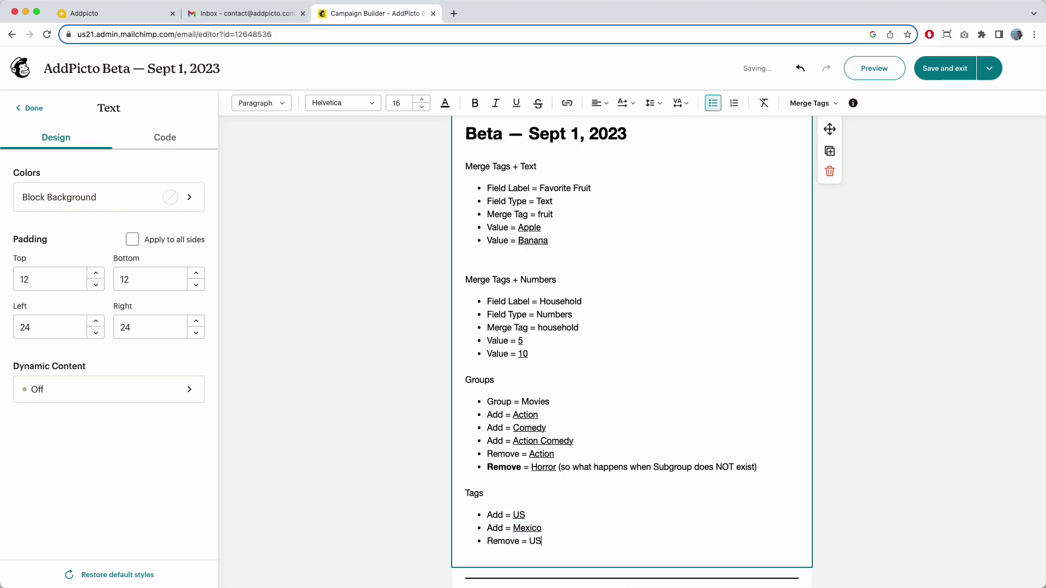
key(Return)
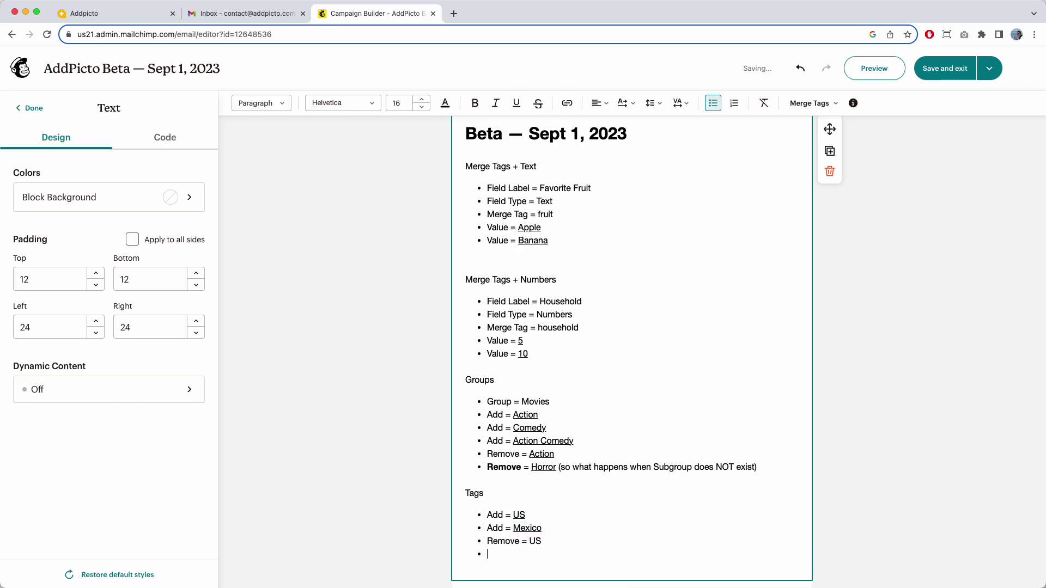
text(M)
key(BackSpace)
text(REm)
key(BackSpace)
key(BackSpace)
text(emove = Canda)
- In AddPicto, set the action to Remove Tag with tag US, create the data URL and copy it
click(112, 13)
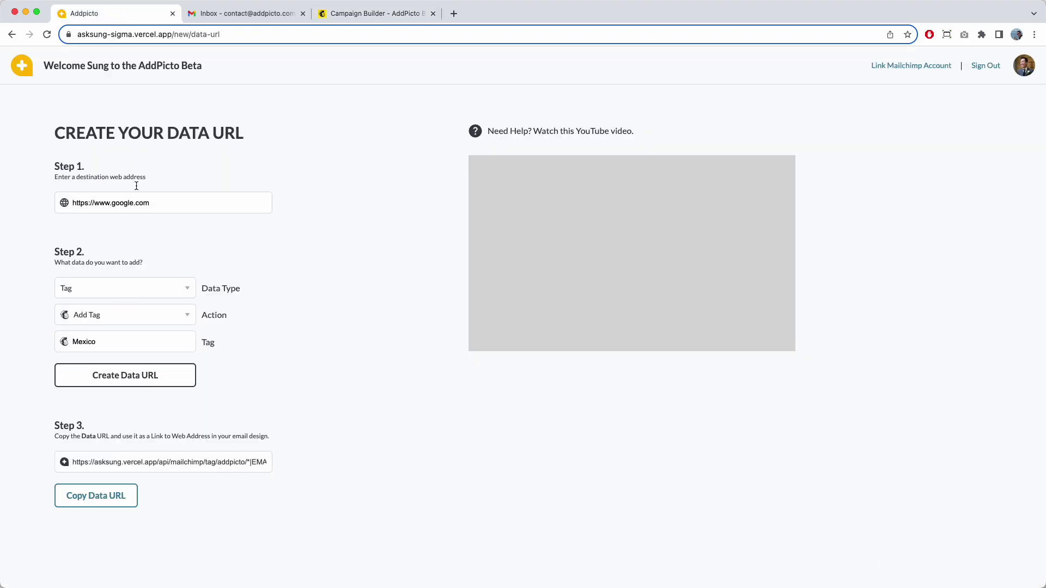
click(123, 320)
click(134, 353)
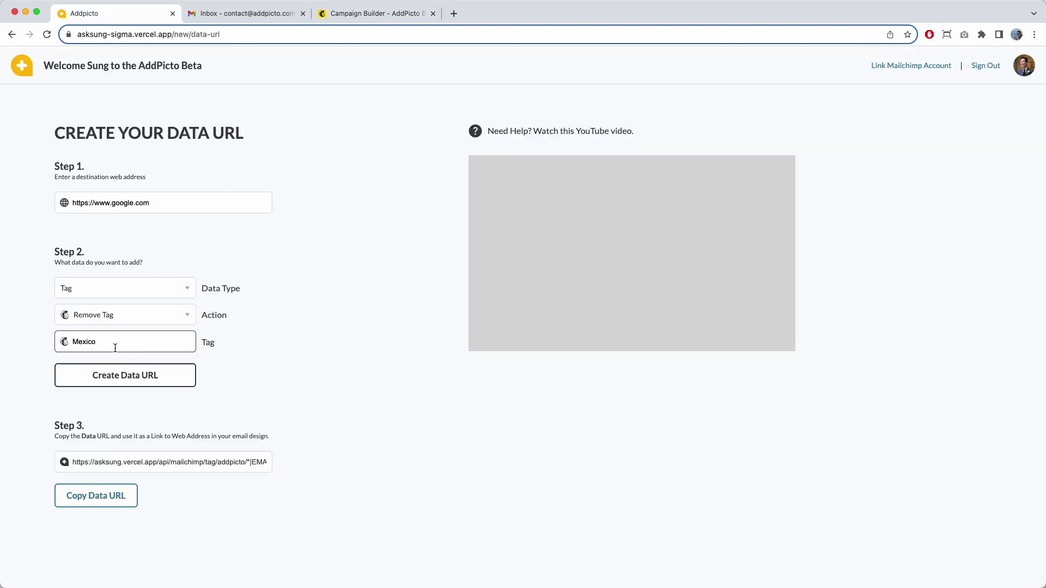
double_click(111, 345)
text(US)
click(106, 373)
click(115, 497)
- In the Mailchimp email, link "US" in the Remove bullet of the Tags list to the copied data URL
click(359, 13)
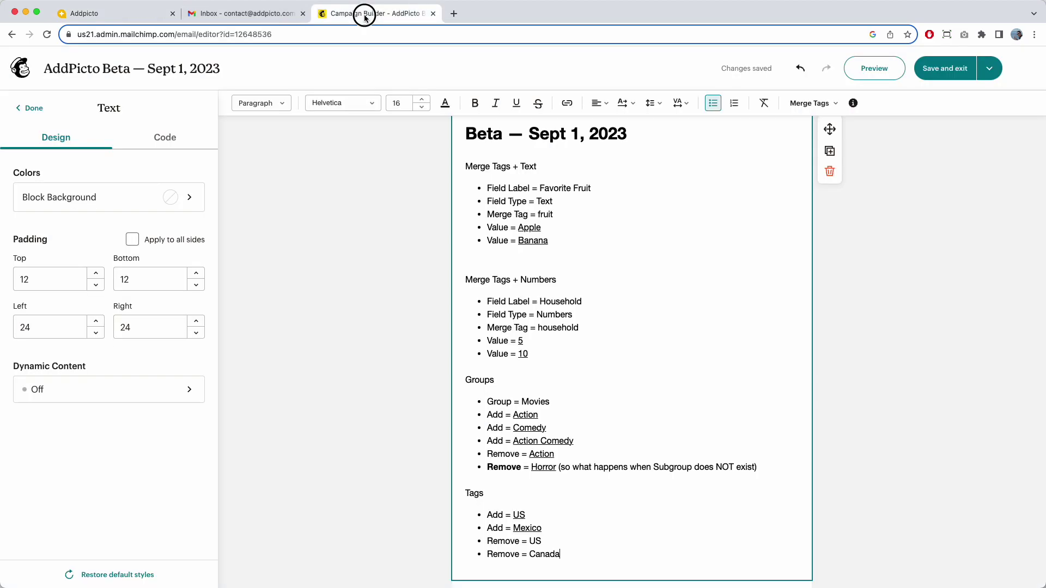
double_click(534, 541)
click(567, 103)
click(610, 214)
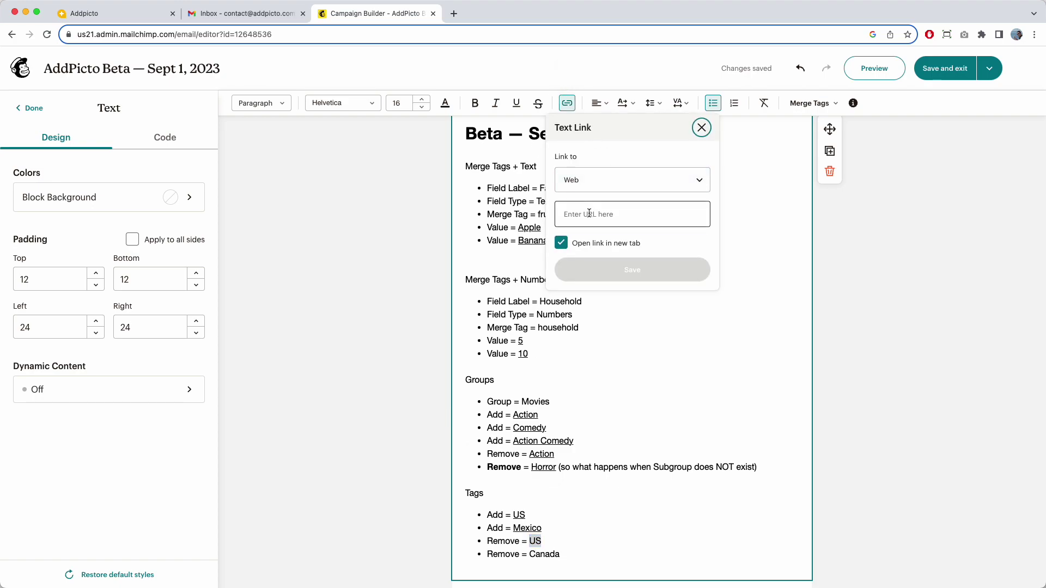
key(ctrl+v)
click(612, 275)
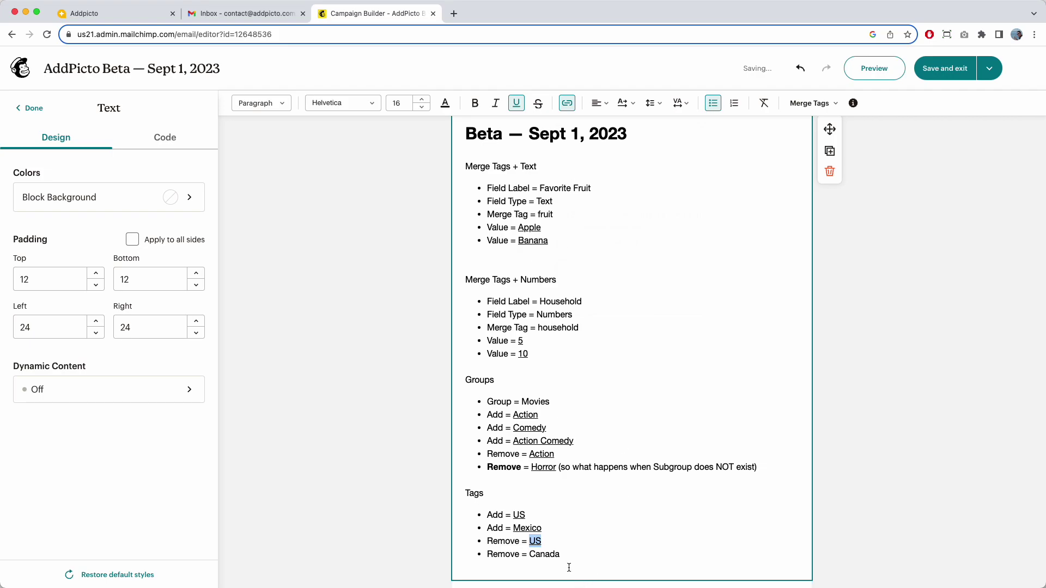
- Select "Canada" in the email, and in AddPicto create and copy a Remove Tag data URL for the tag Canada
double_click(548, 555)
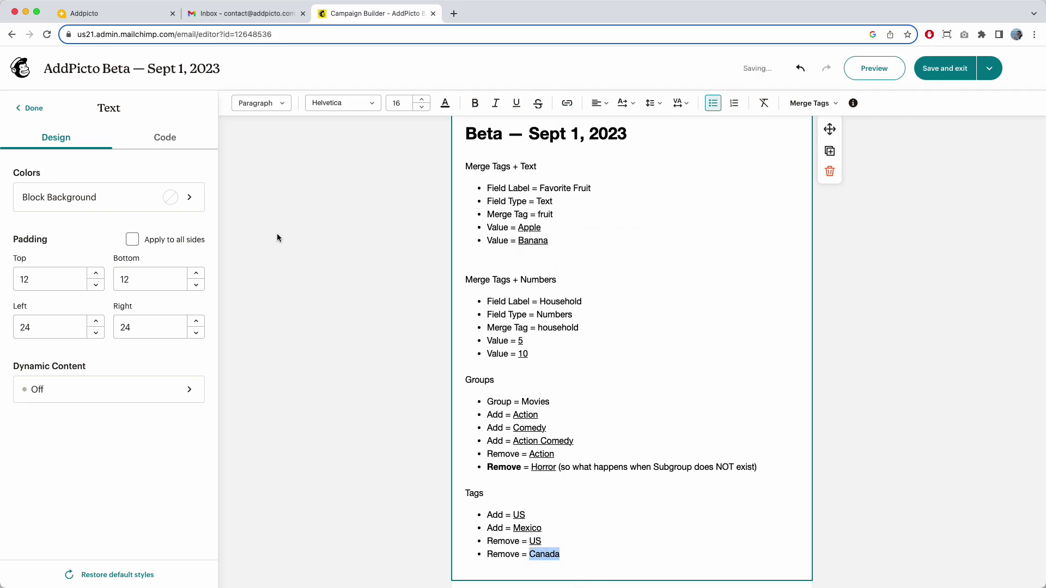
click(89, 14)
double_click(92, 338)
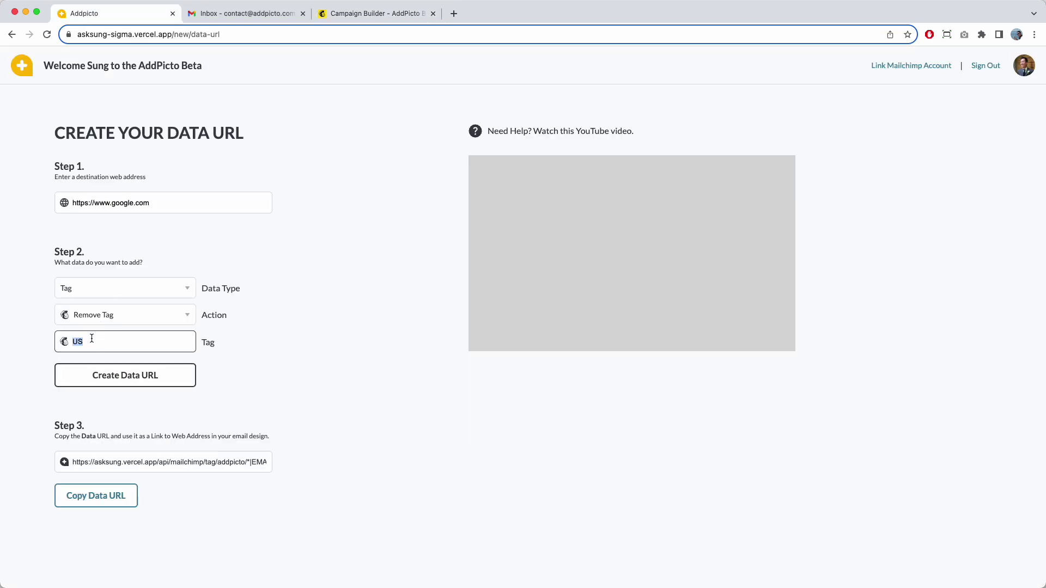
text(Canada)
click(96, 373)
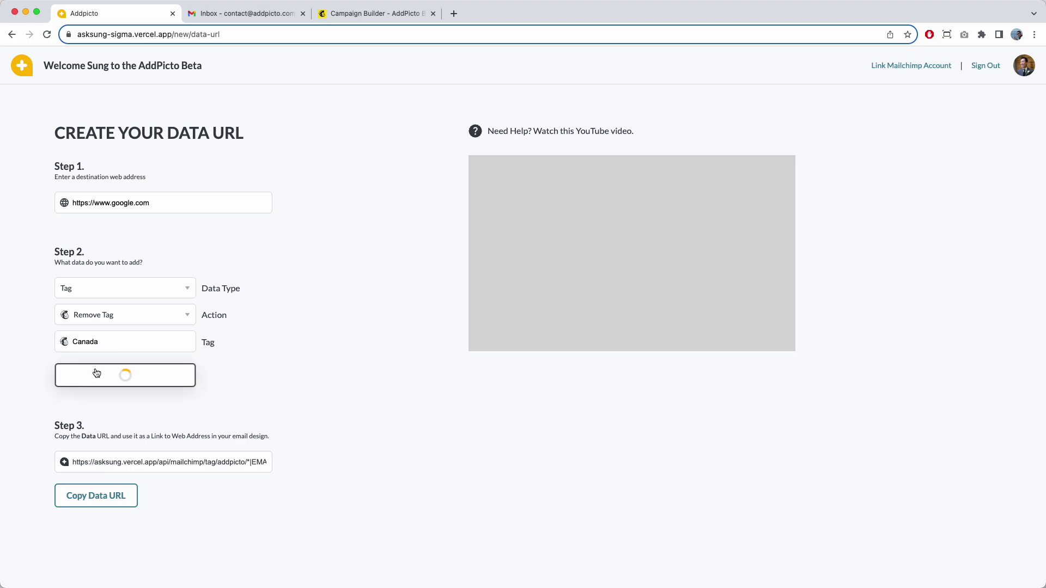
click(101, 500)
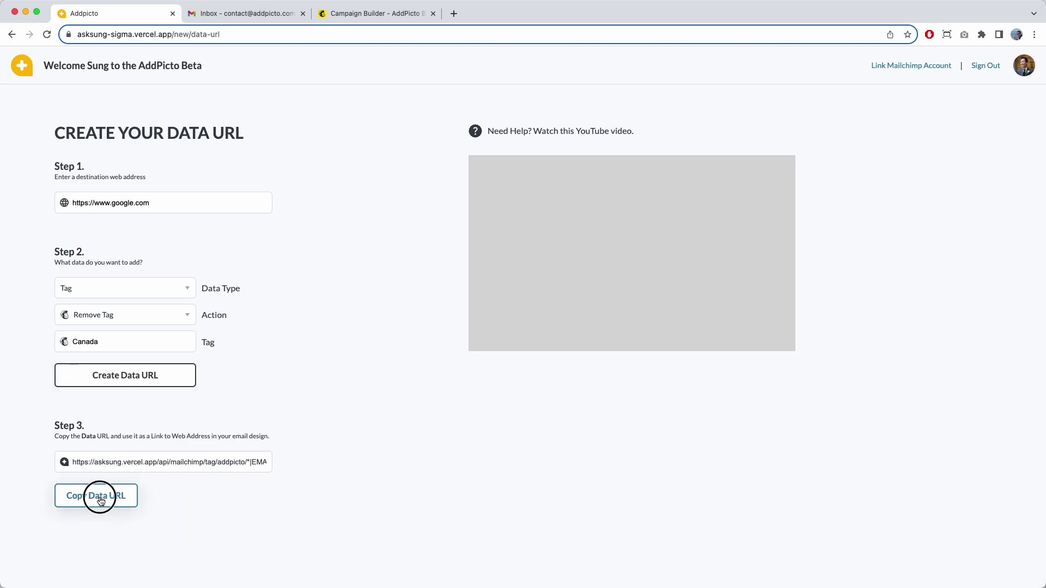
- Back in the Mailchimp email, link the selected word "Canada" to the copied data URL
click(351, 19)
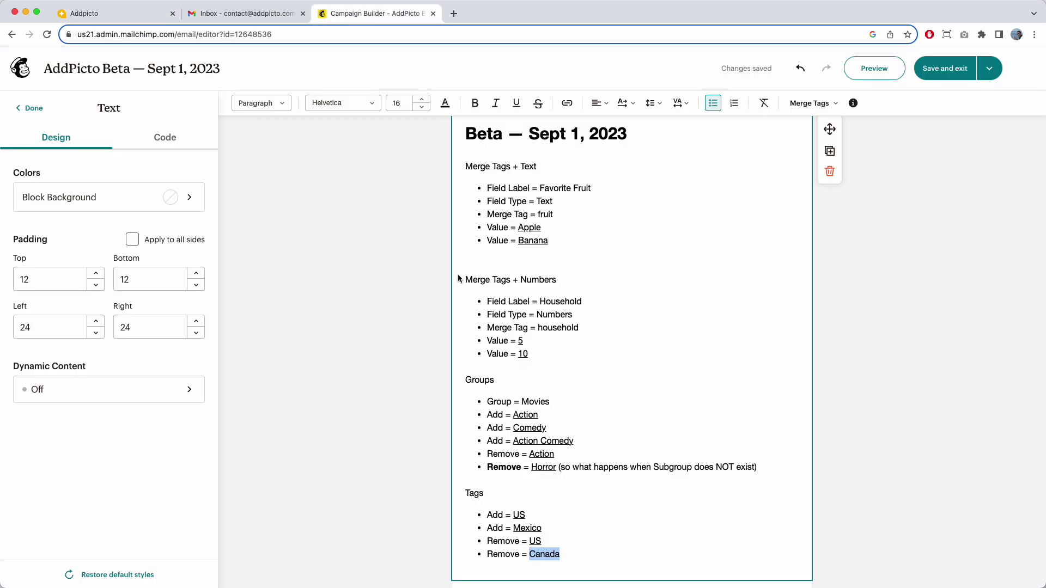
click(567, 103)
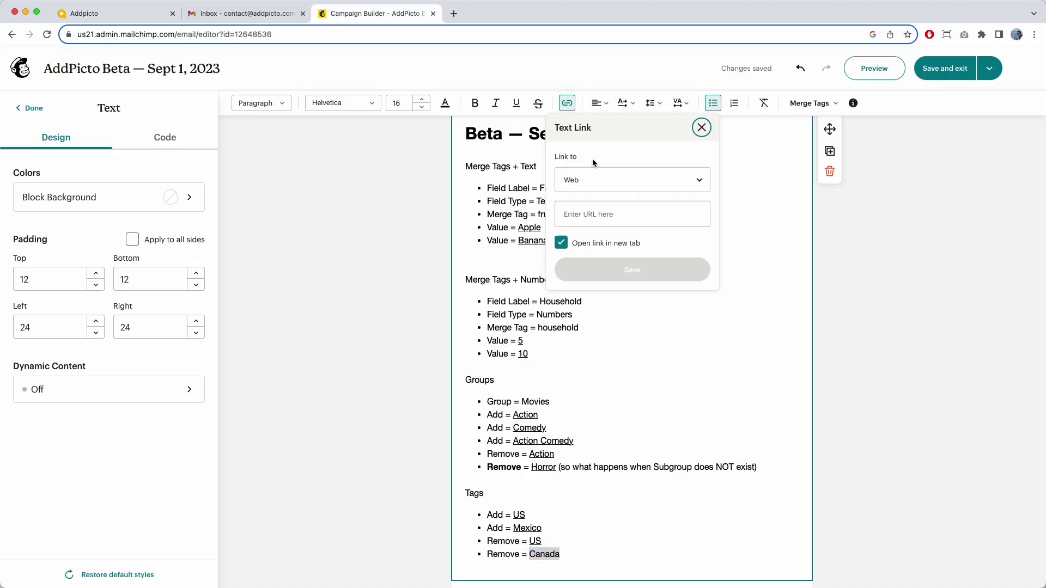
key(super+v)
click(602, 269)
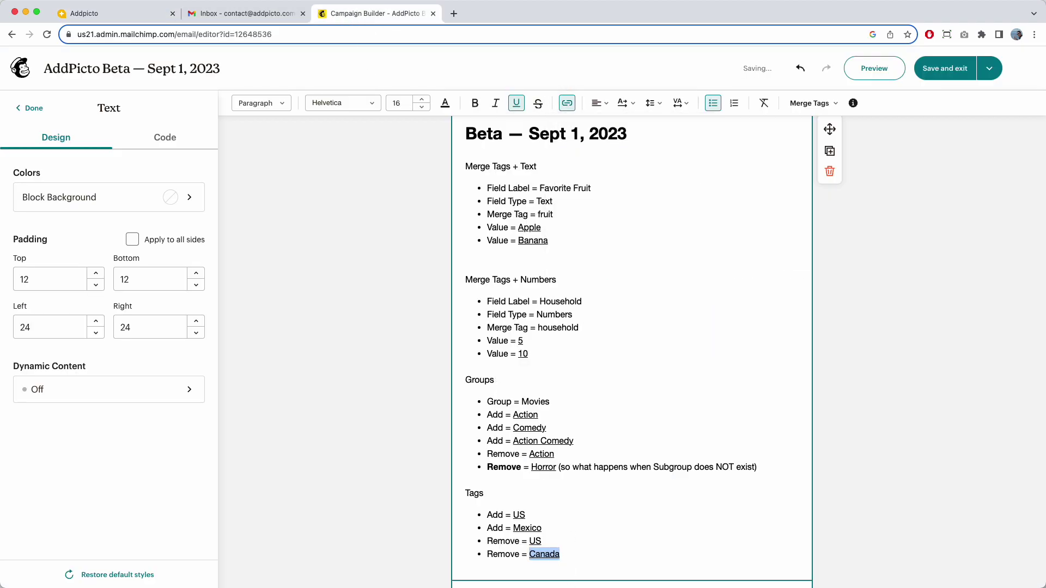
click(579, 546)
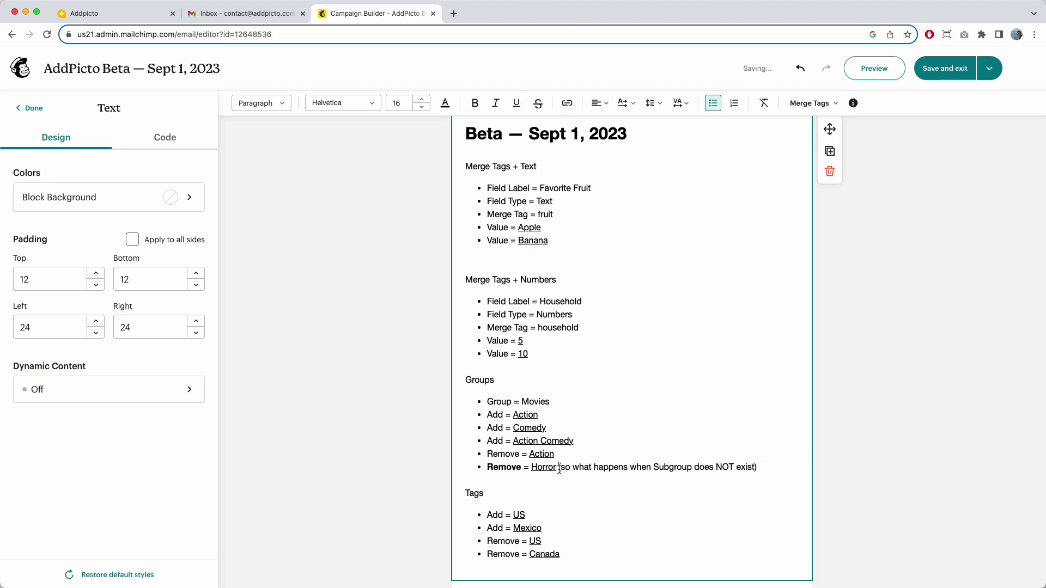
- Copy the Horror bullet's note after "Canada" and reword it as "(so what happens when Tag does NOT exist)"
click(560, 469)
key(shift+super+Right)
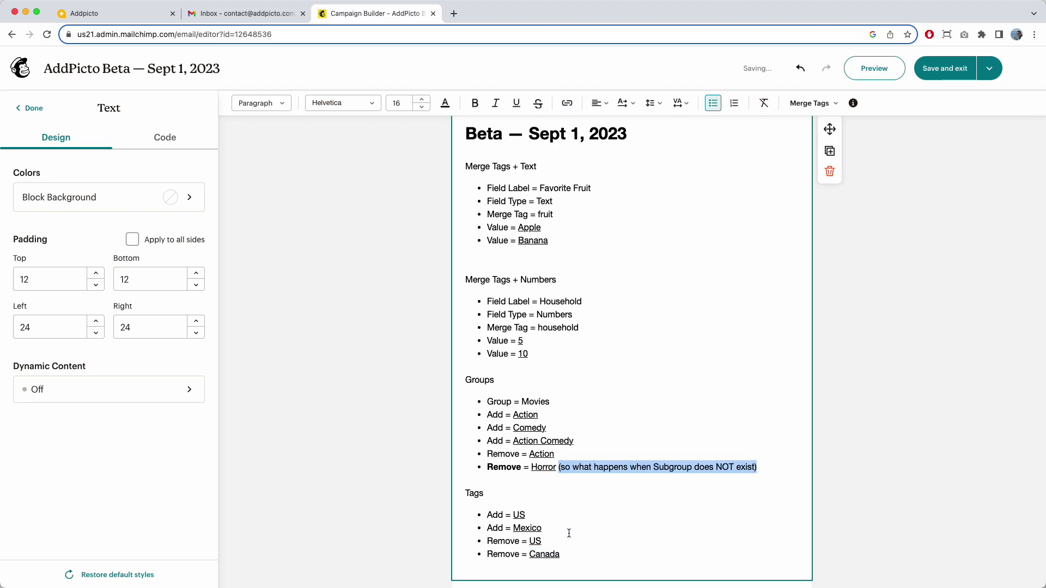
click(568, 554)
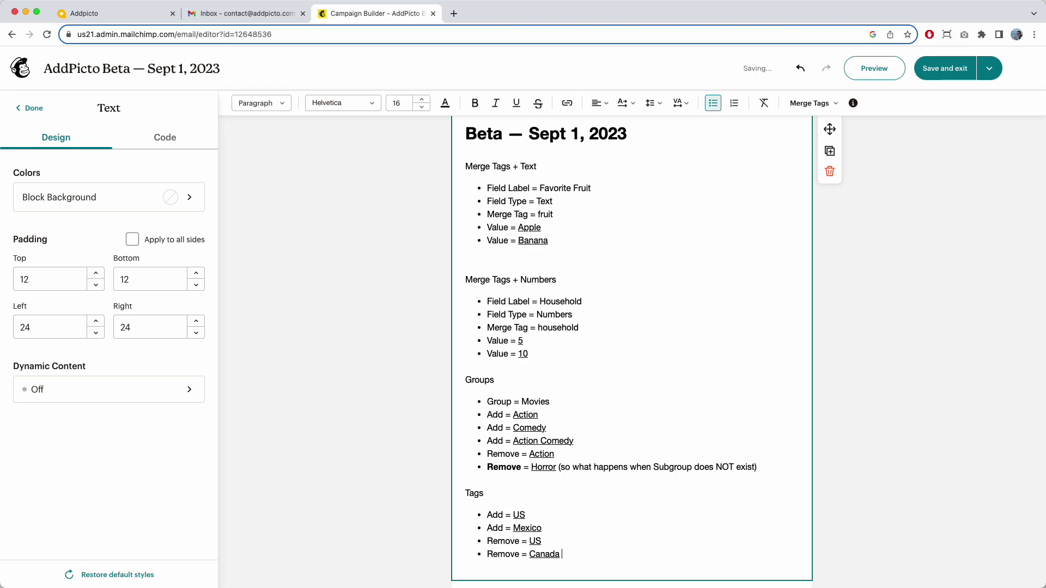
key(super+v)
double_click(675, 554)
text(T)
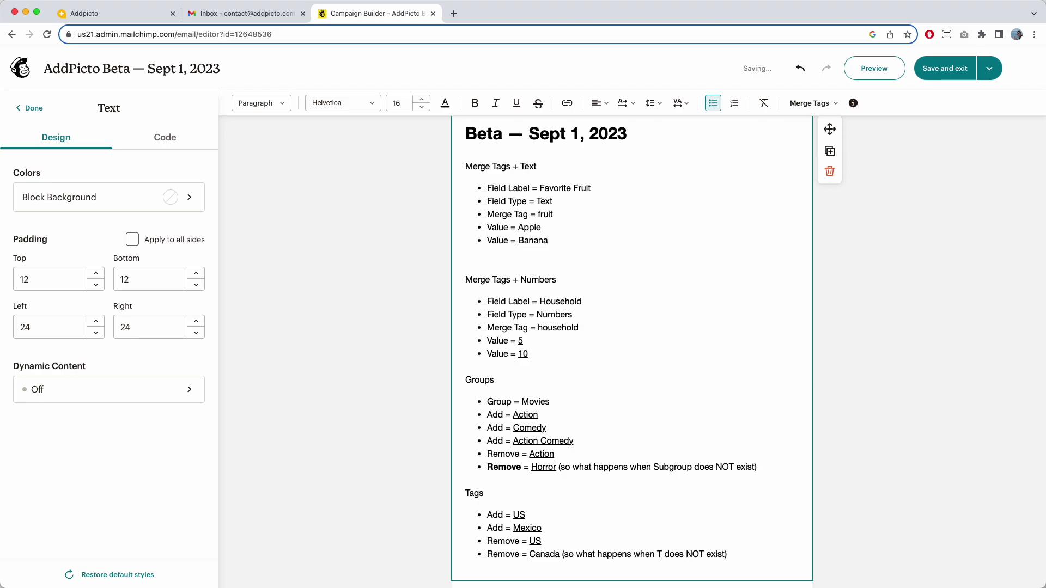
text(AG)
key(BackSpace)
key(BackSpace)
text(ag)
- Make the word "Remove" bold in the Canada bullet of the Tags list
double_click(506, 550)
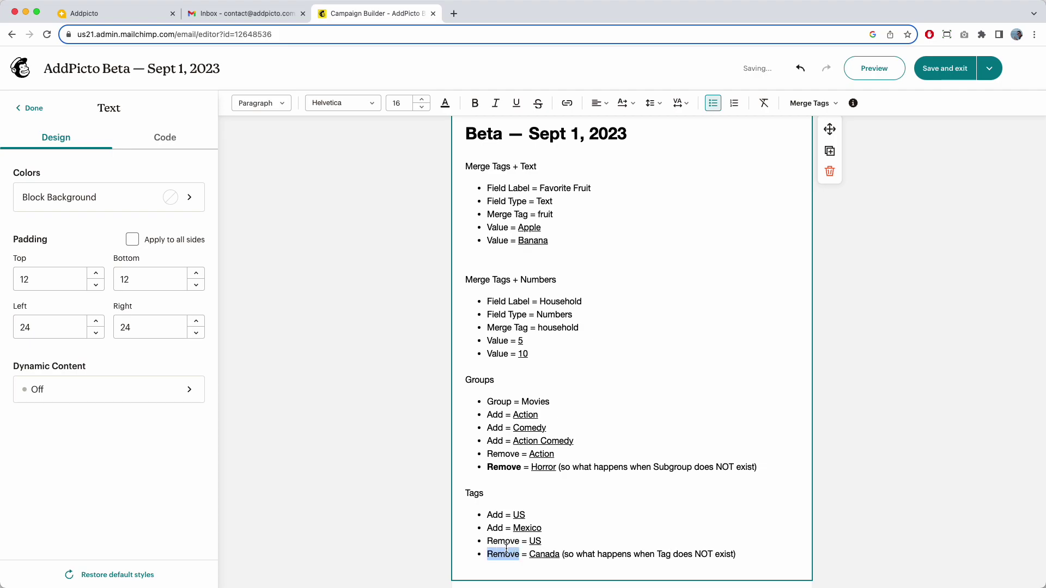
key(super+b)
click(753, 551)
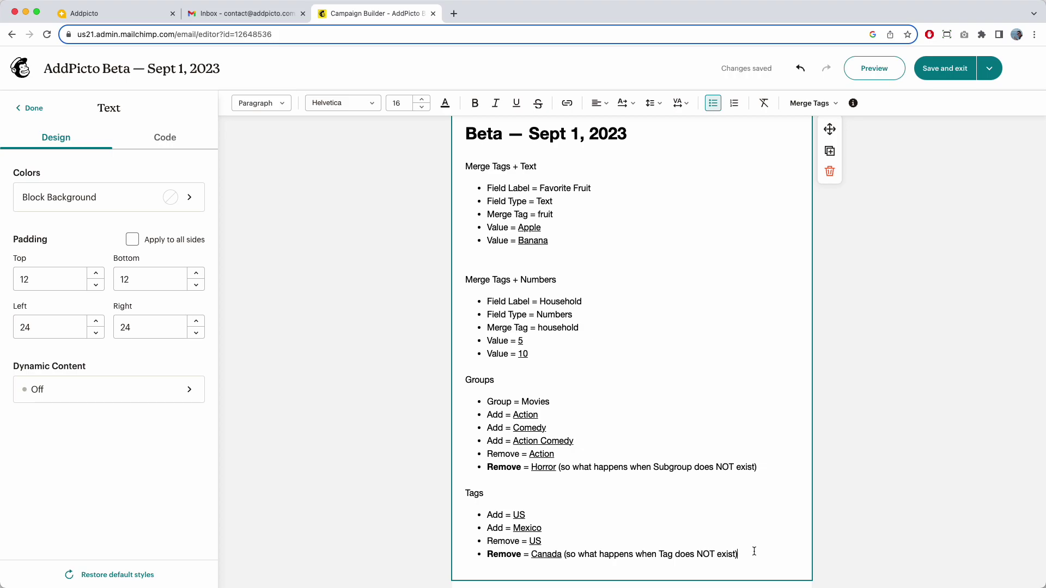
- Save and exit the email design, and send the AddPicto Beta — Sept 1, 2023 campaign to the addpicto audience now
scroll(601, 258, down, 3)
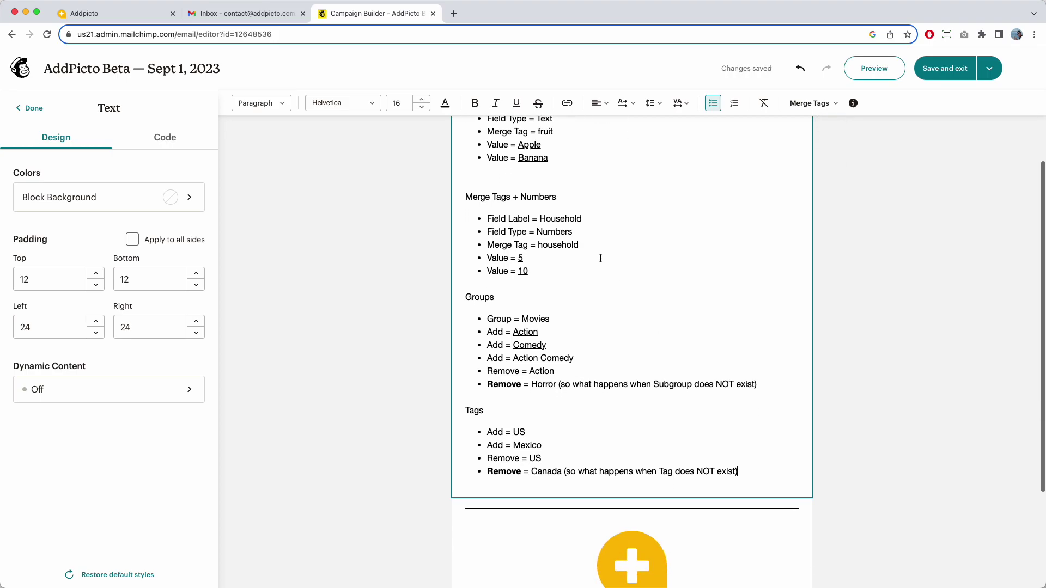
scroll(601, 258, up, 4)
click(950, 68)
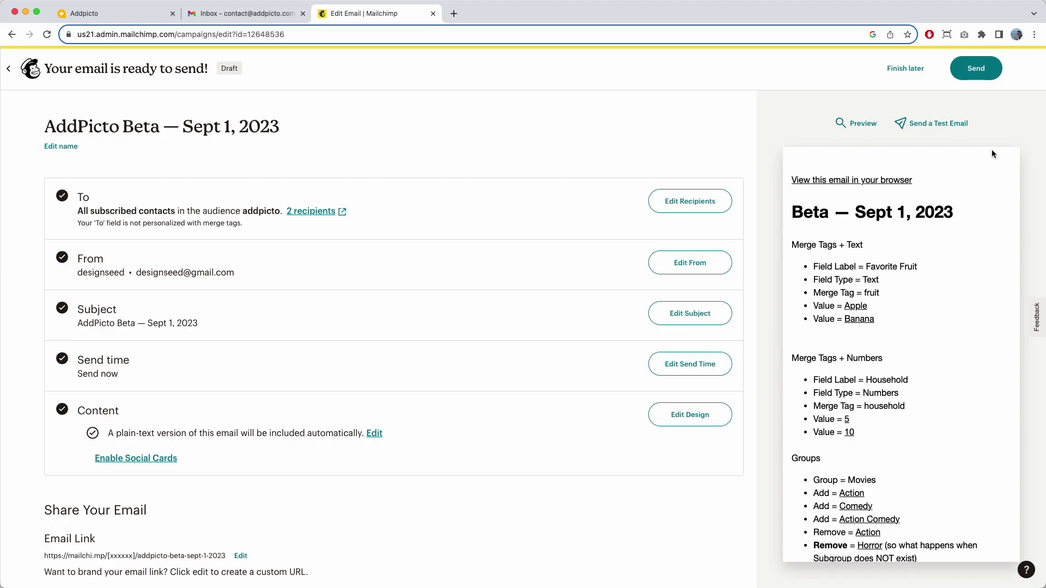
click(976, 68)
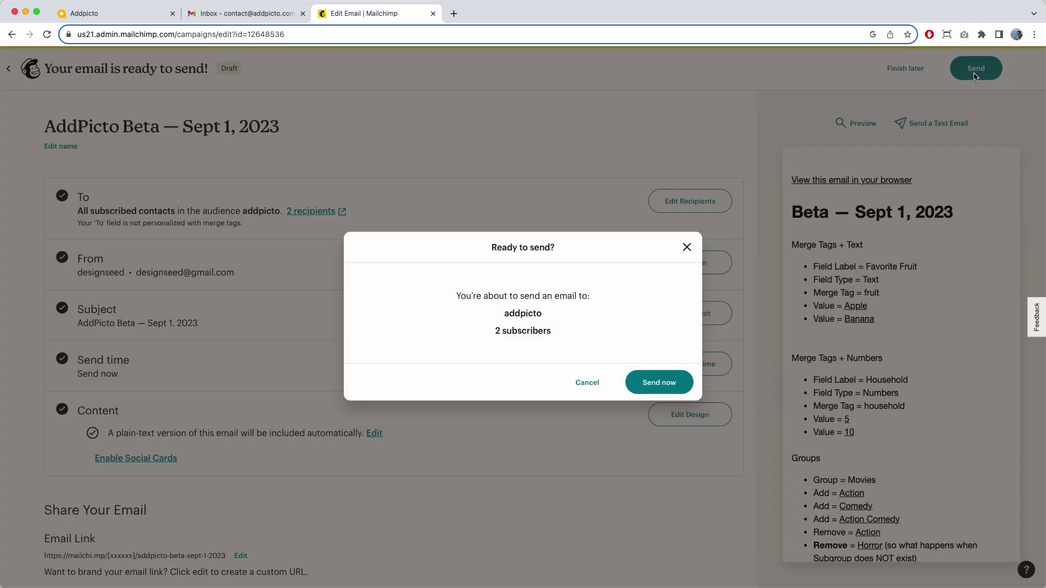
click(676, 385)
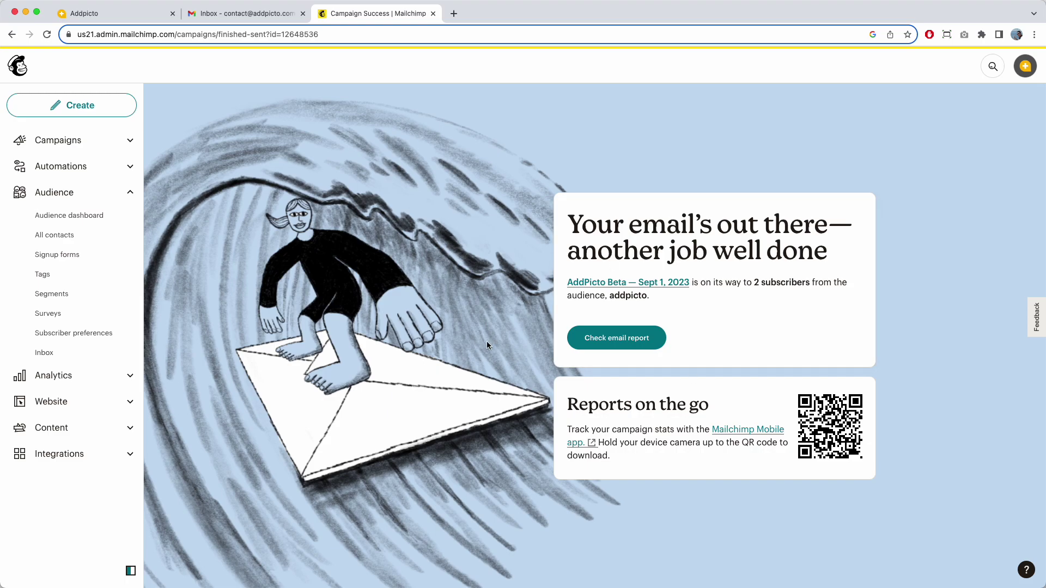
- View all contacts in the Mailchimp audience, and switch to Gmail to reload the inbox for the campaign email
click(61, 239)
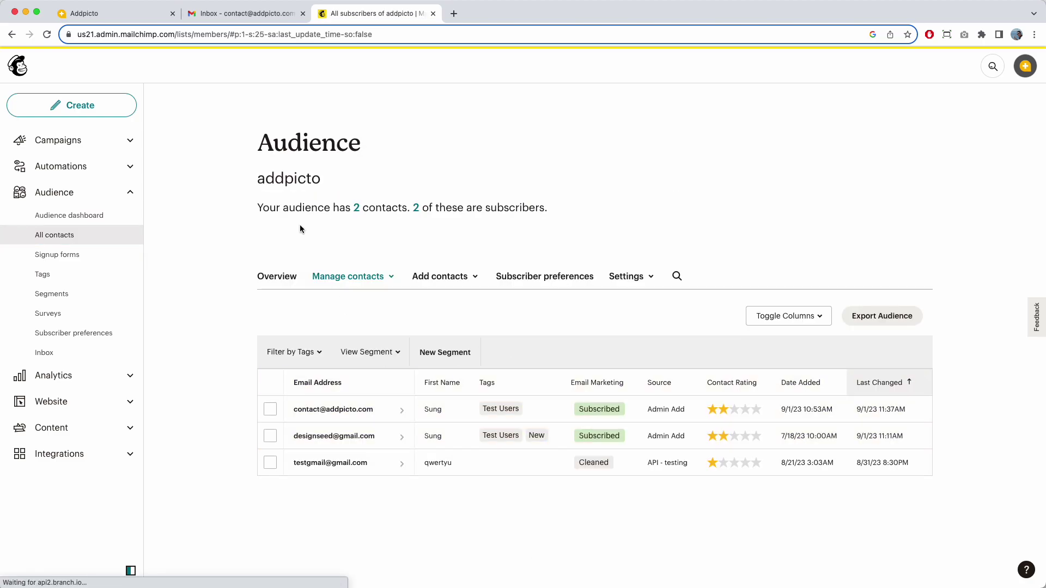
click(218, 14)
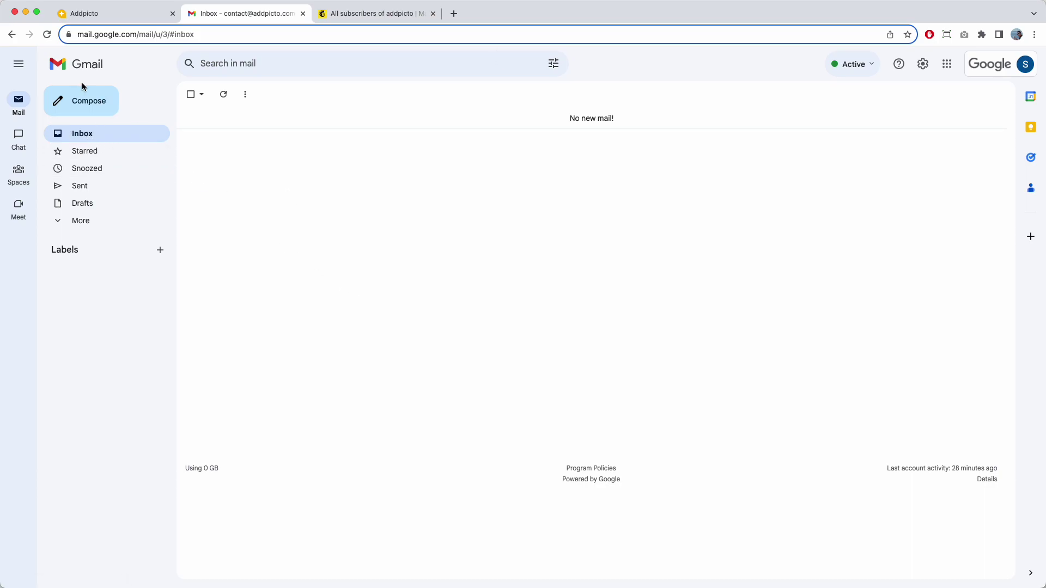
click(46, 34)
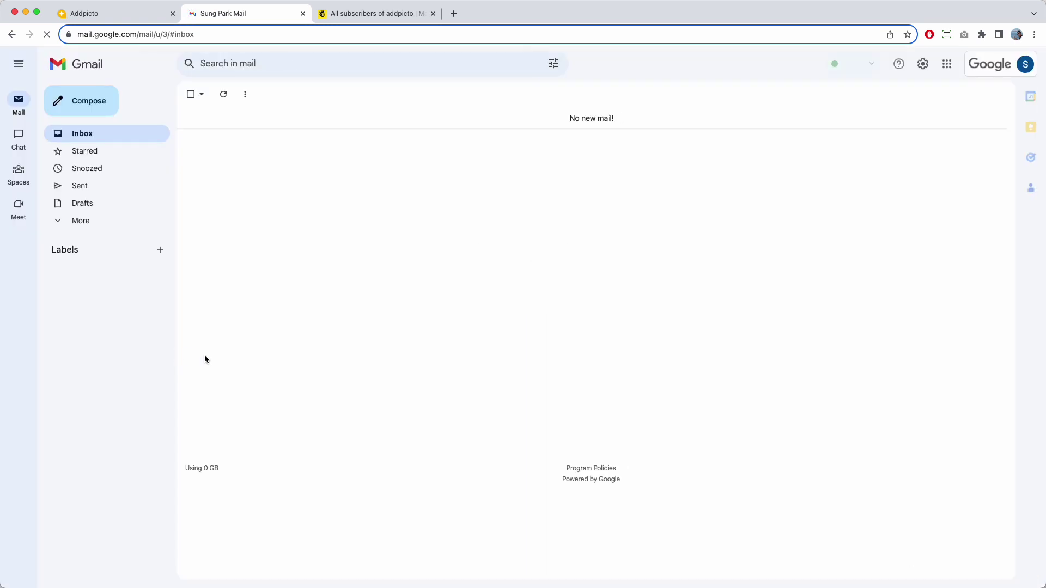
- Check the Gmail Spam folder and Inbox for the campaign email, reloading the mailbox
click(82, 225)
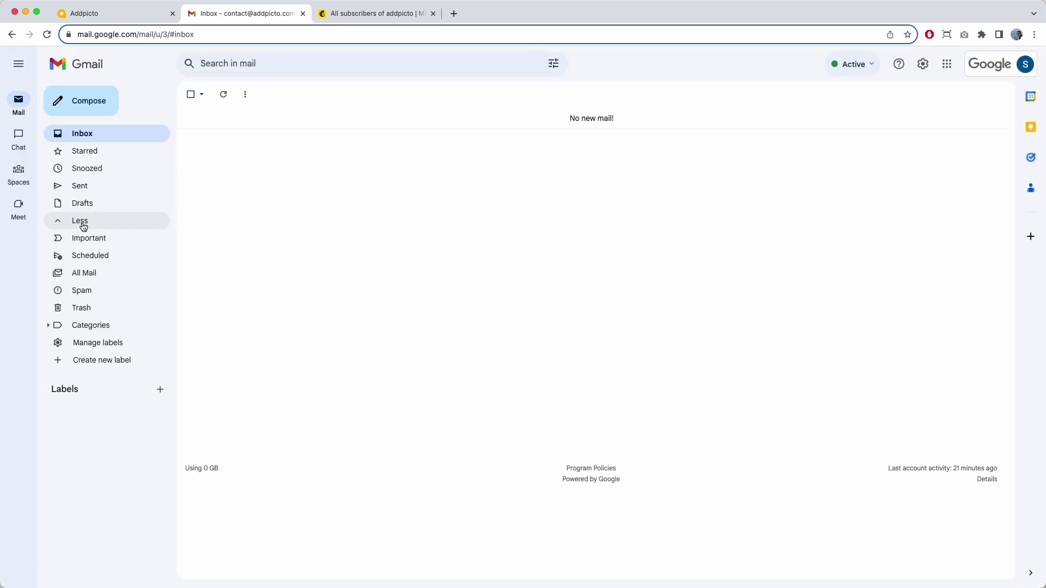
click(83, 294)
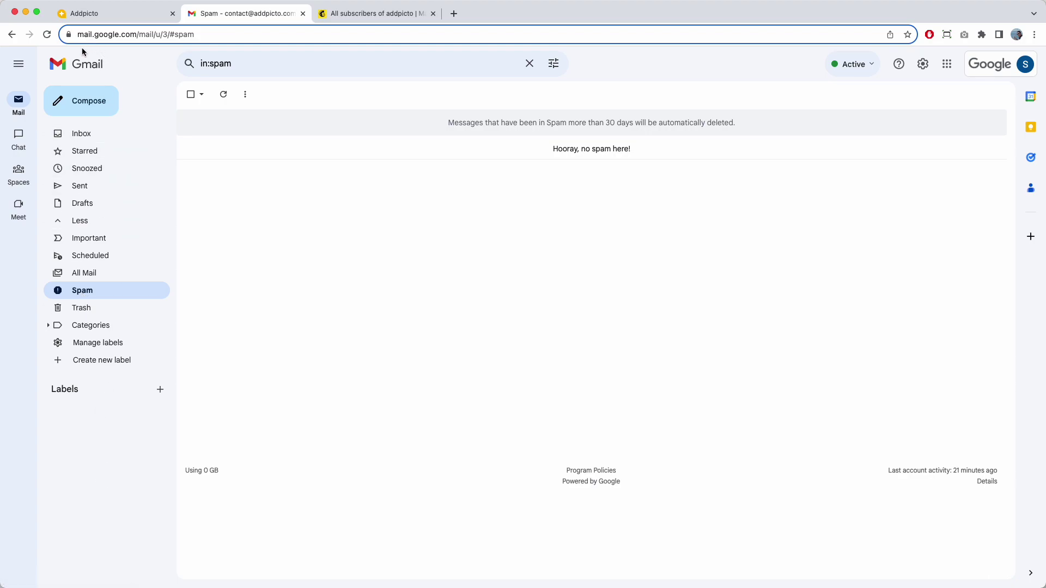
click(47, 34)
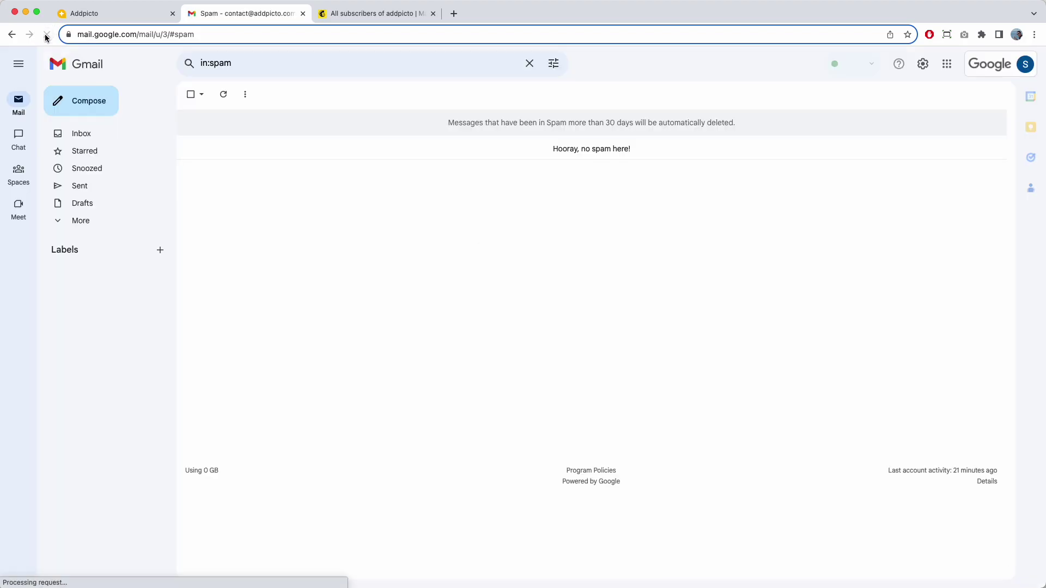
click(80, 141)
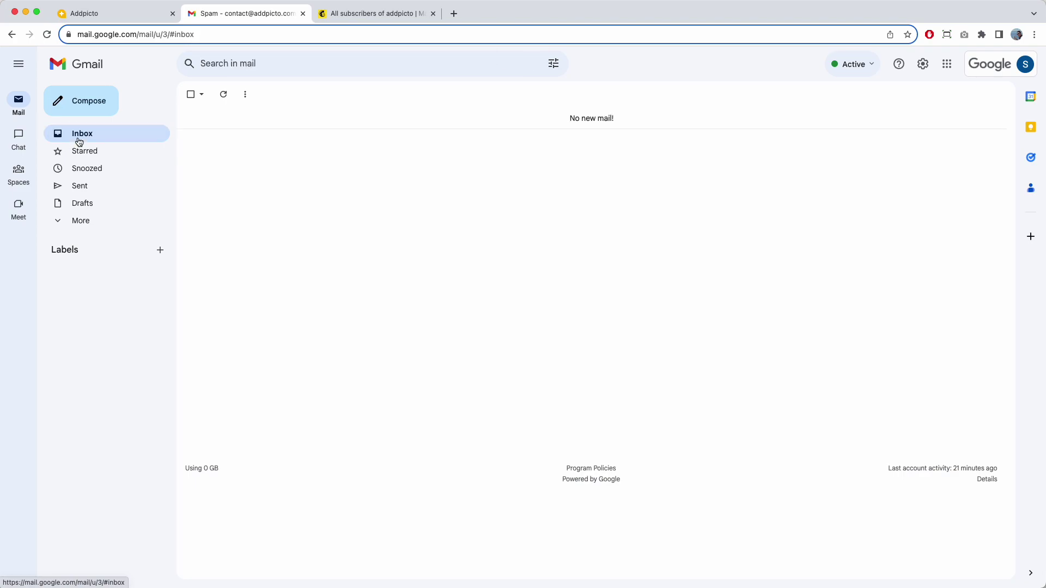
click(52, 35)
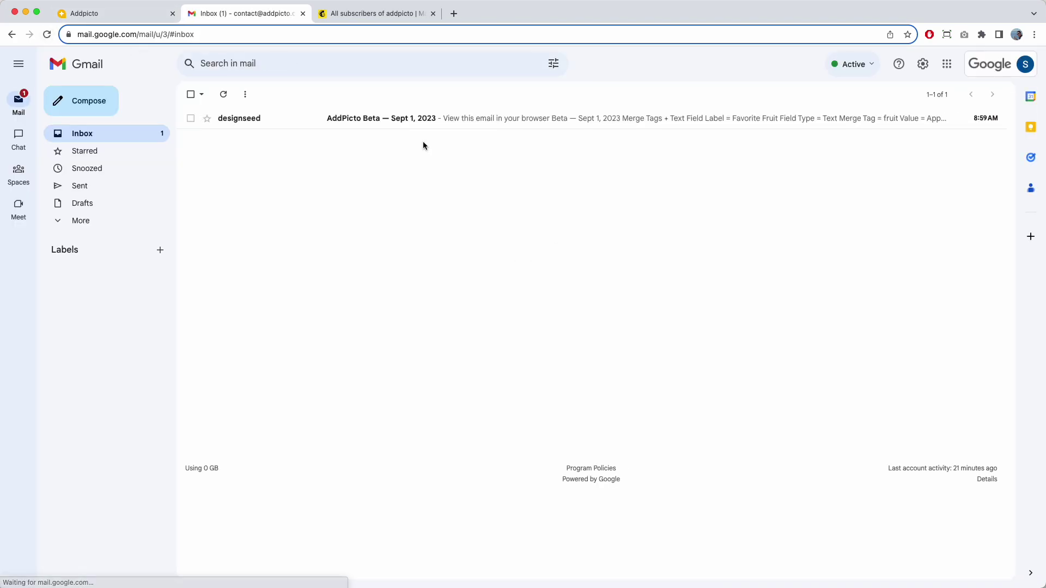
- Open the AddPicto Beta — Sept 1, 2023 email and follow the Apple link under Merge Tags + Text
click(467, 119)
scroll(593, 355, down, 1)
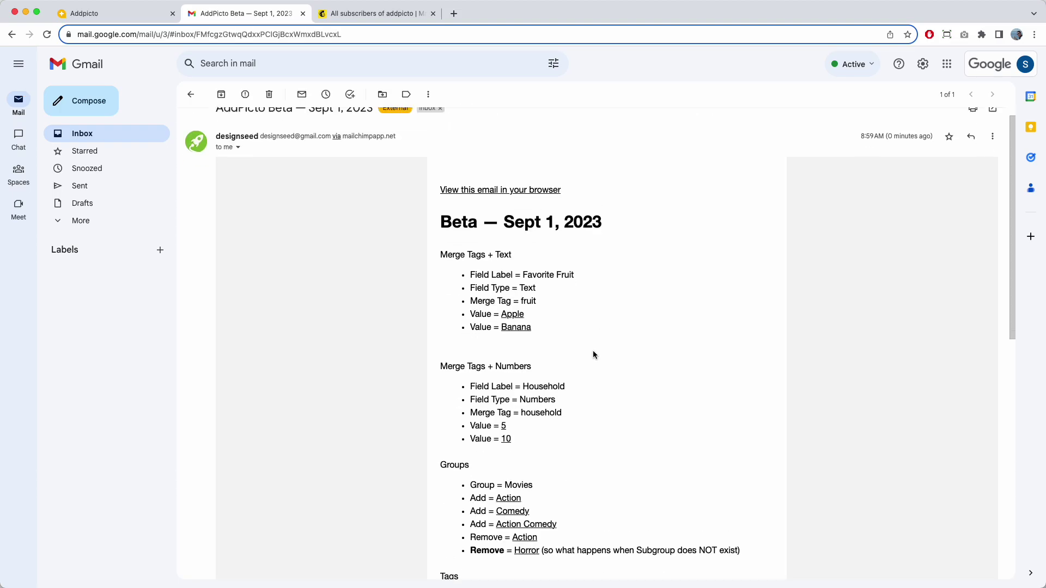
scroll(593, 354, up, 1)
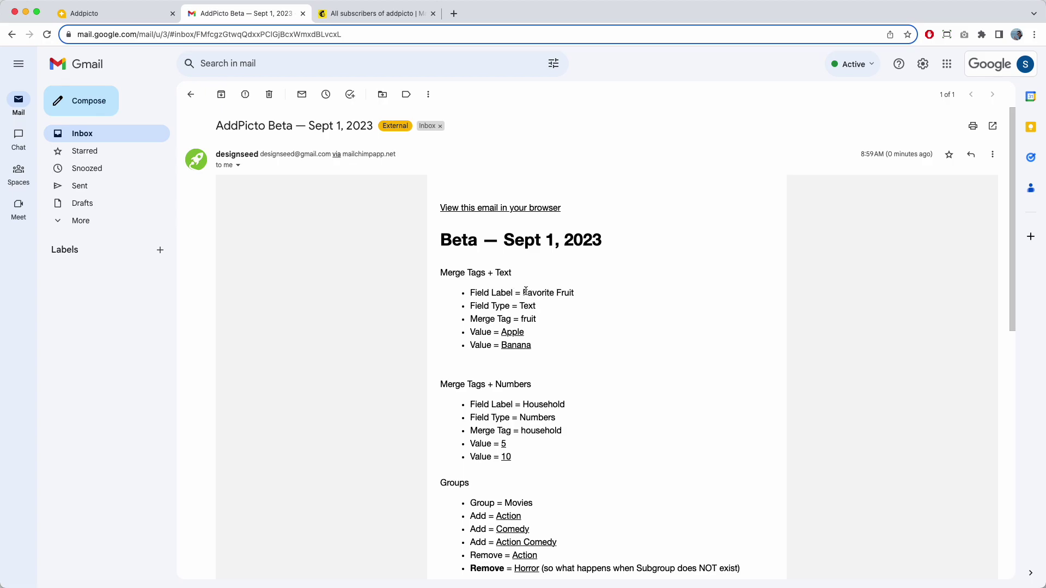
scroll(564, 299, up, 5)
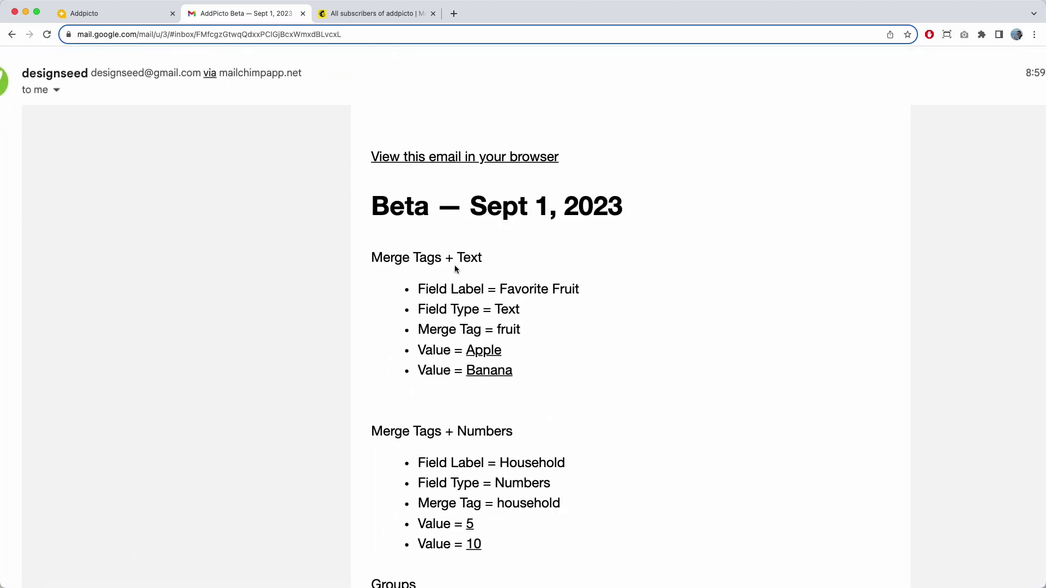
scroll(456, 268, up, 5)
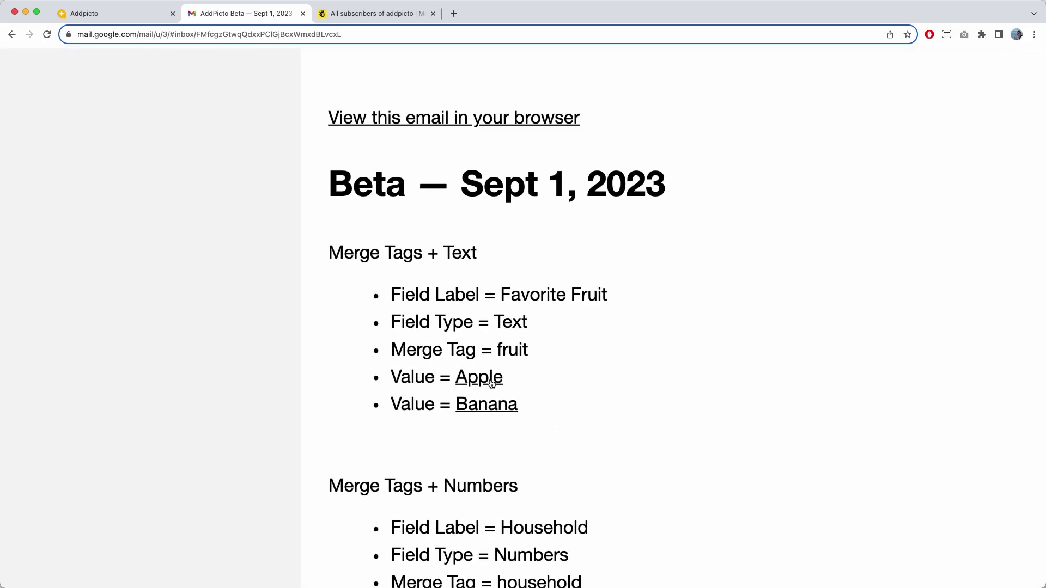
scroll(593, 308, right, 2)
scroll(593, 308, down, 2)
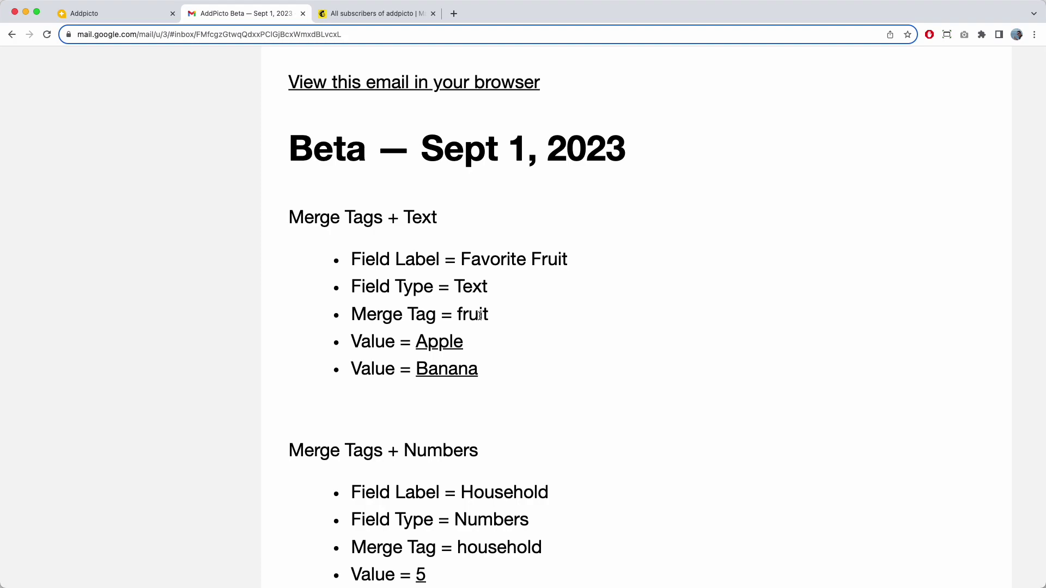
click(448, 343)
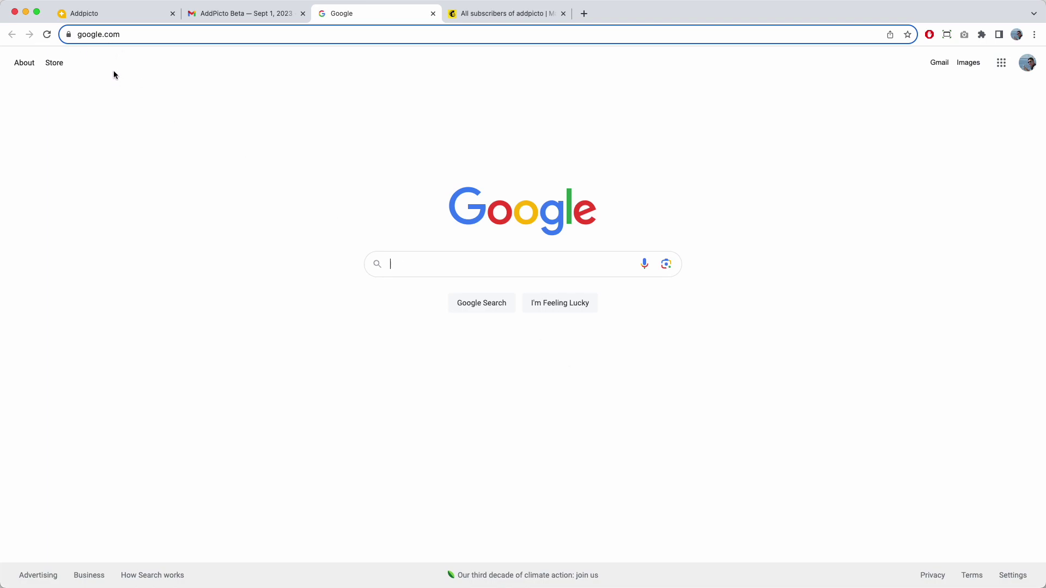
- Compare the destination web address in the AddPicto form with the page opened by the Apple link, and return to the email
click(93, 14)
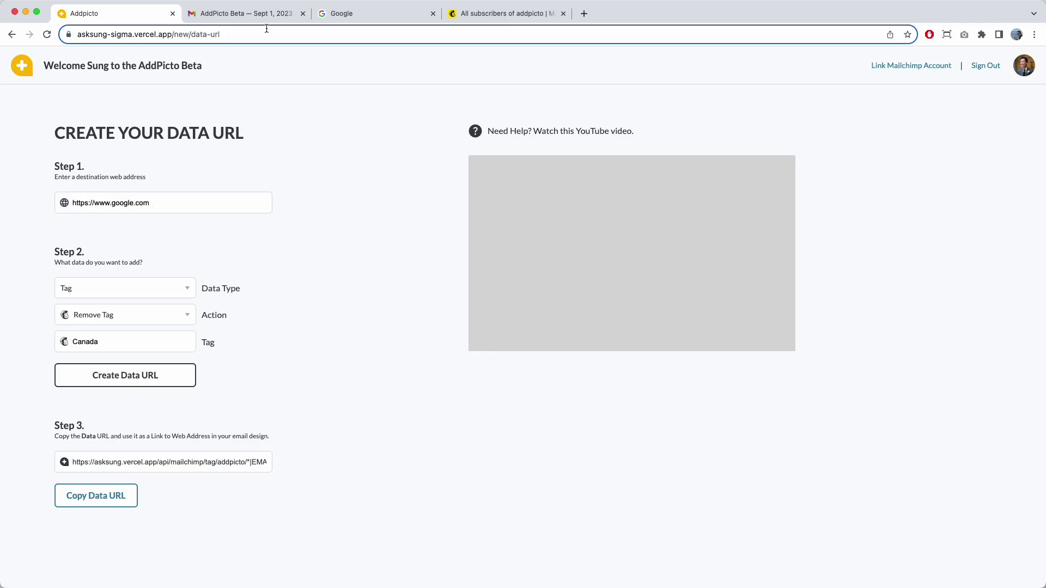
click(358, 16)
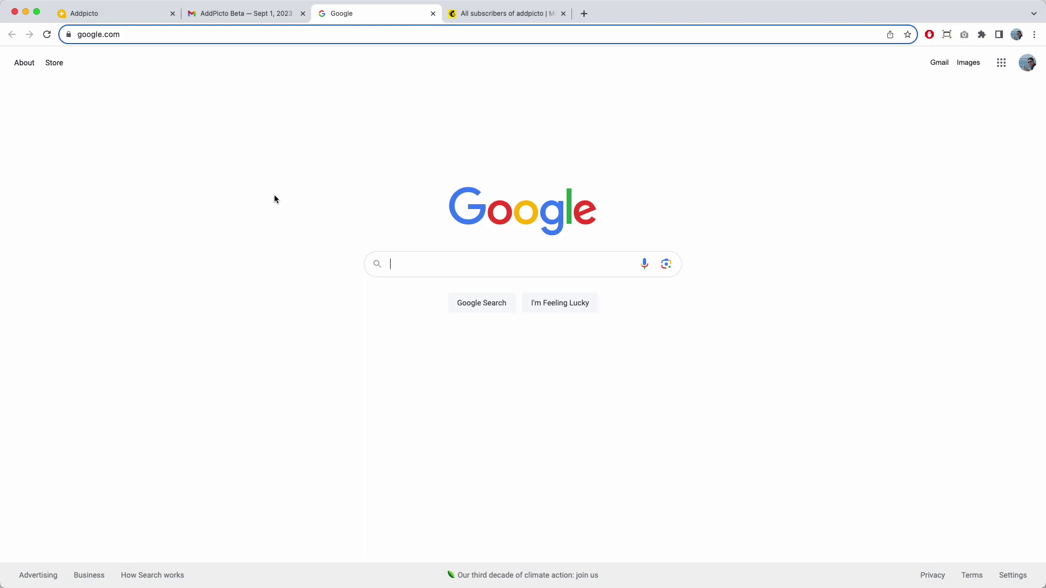
click(220, 18)
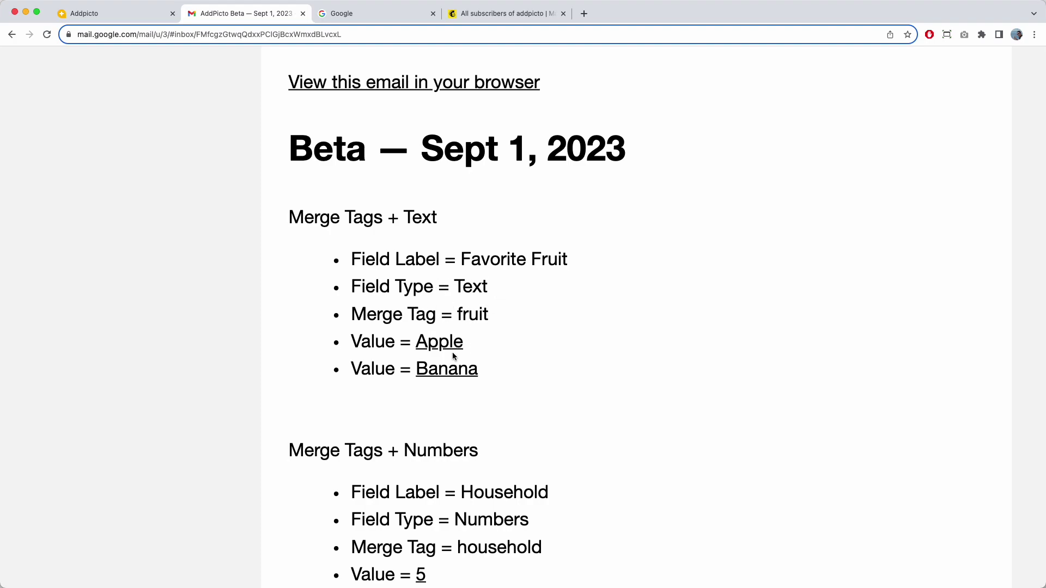
- Switch to Mailchimp and inspect the addpicto audience's column choices and its audience fields and merge tags
click(512, 15)
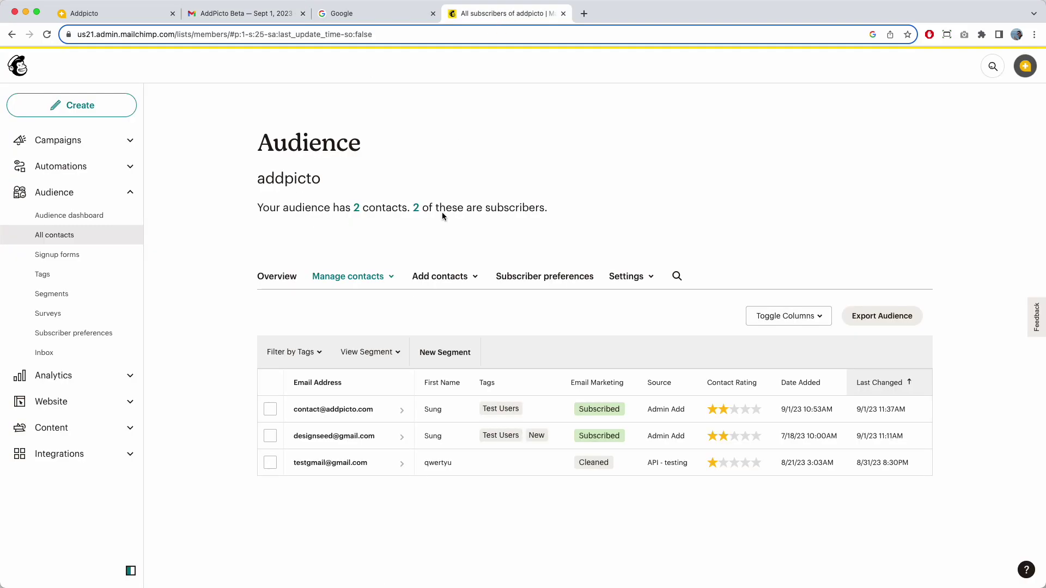
click(776, 326)
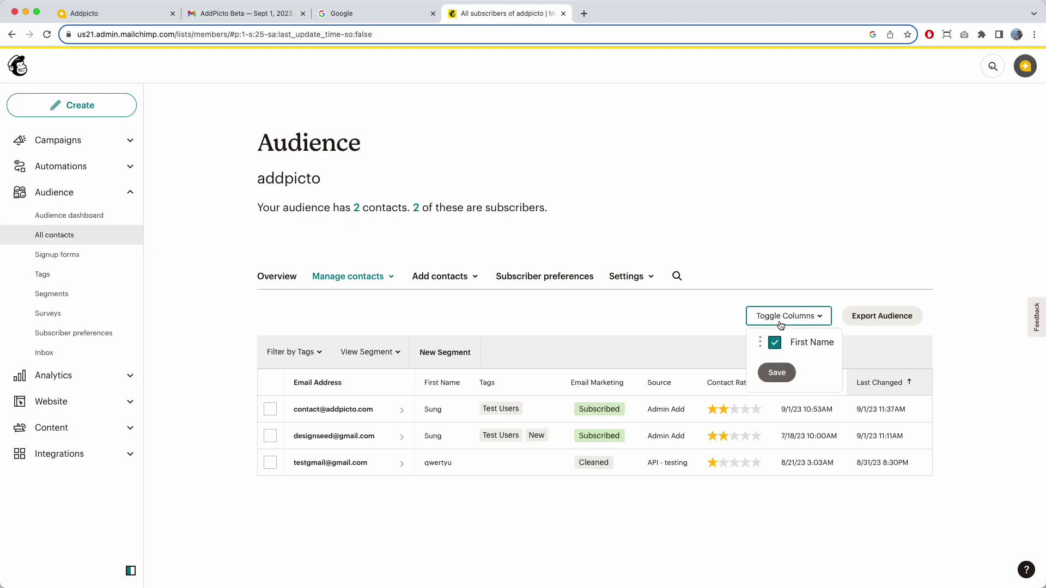
click(632, 289)
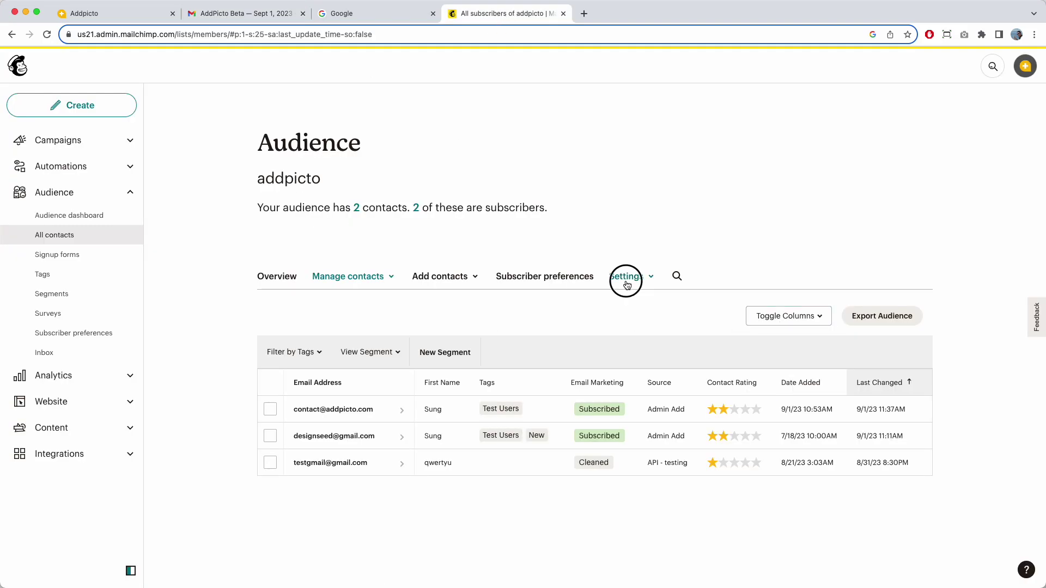
click(686, 387)
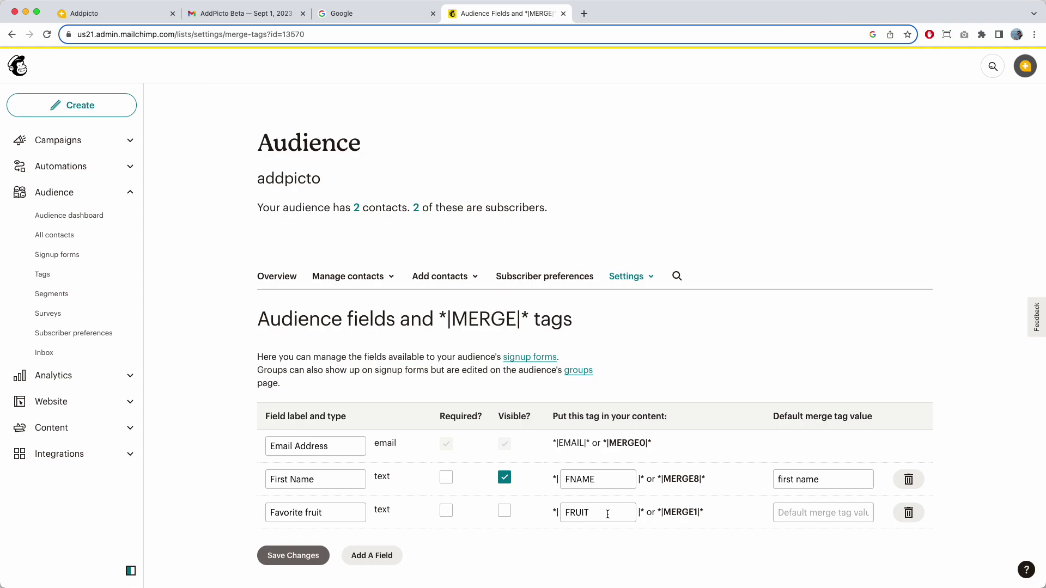
- Add the Favorite fruit column to the audience's all-contacts table and save the column choice
click(64, 242)
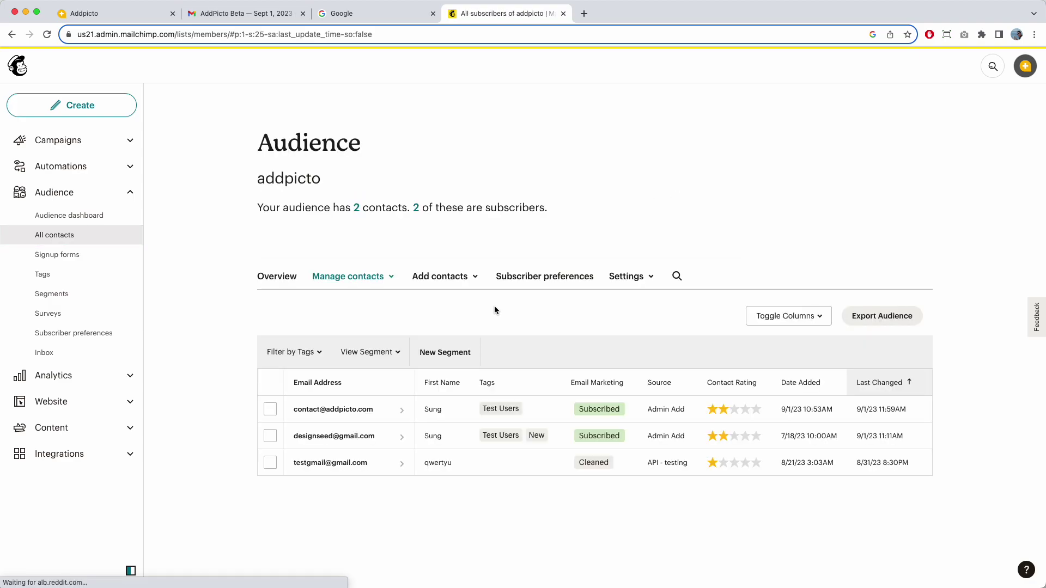
click(788, 317)
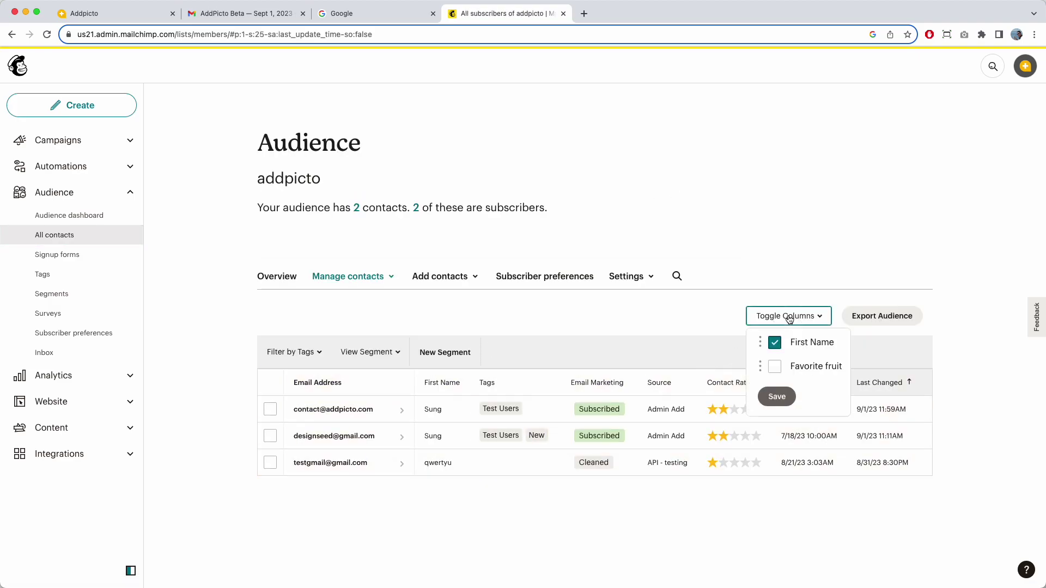
click(775, 367)
click(777, 396)
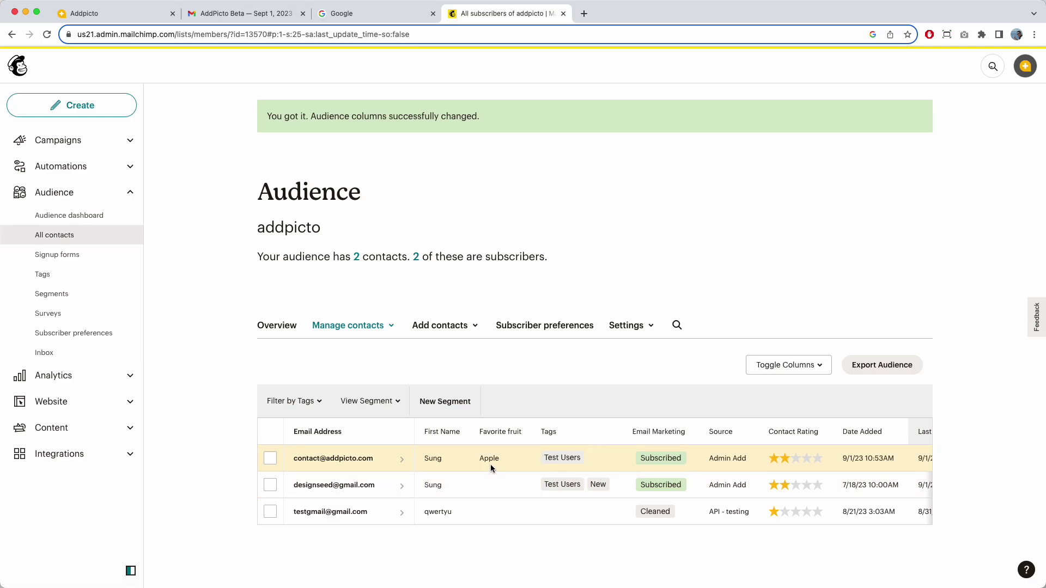
- Follow the Banana link in the Gmail message and take a screenshot of the error details on the page it opens
click(236, 21)
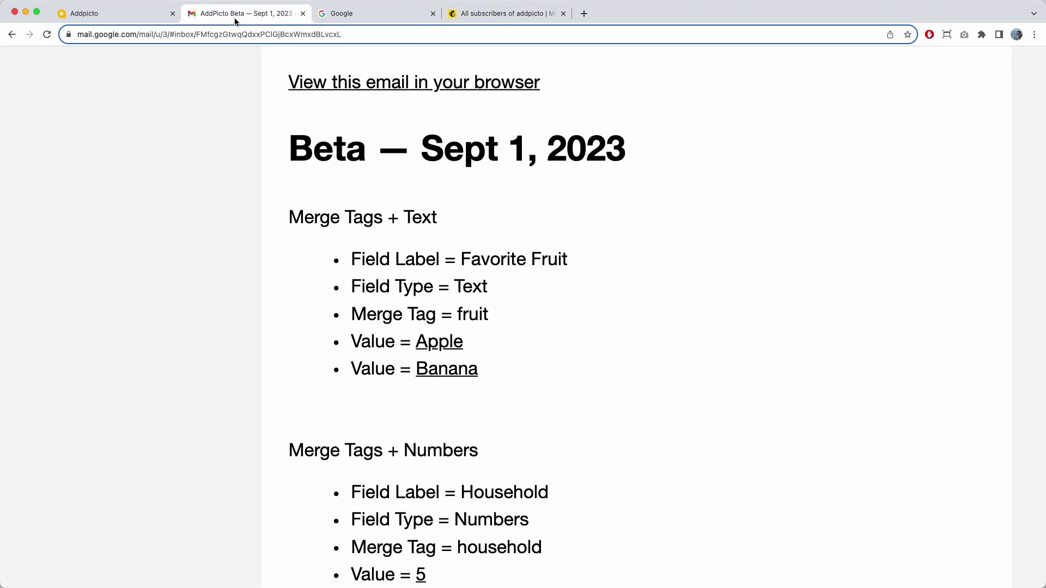
click(448, 370)
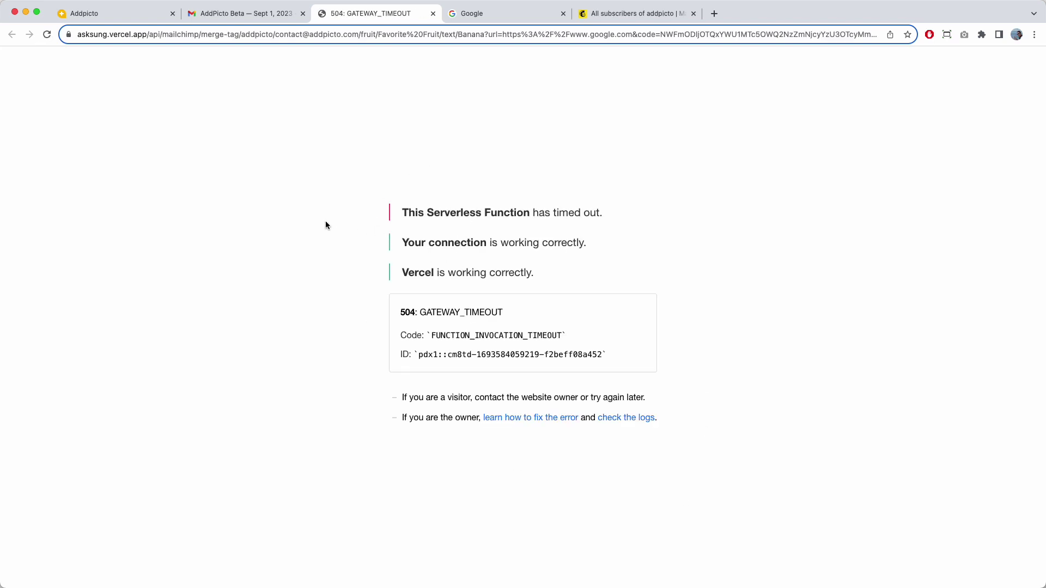
key(super+shift+4)
drag(372, 183, 679, 452)
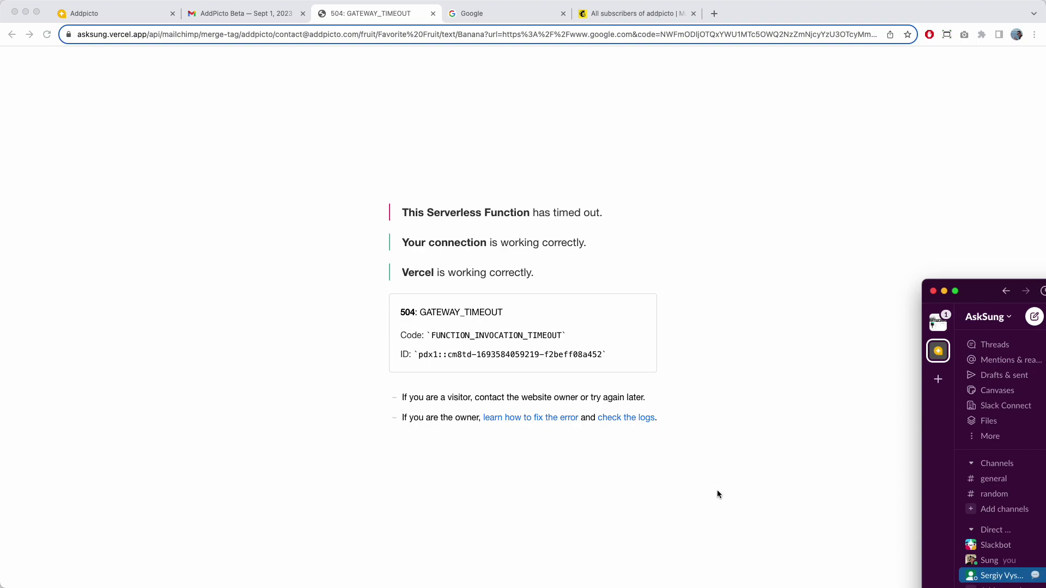
click(744, 489)
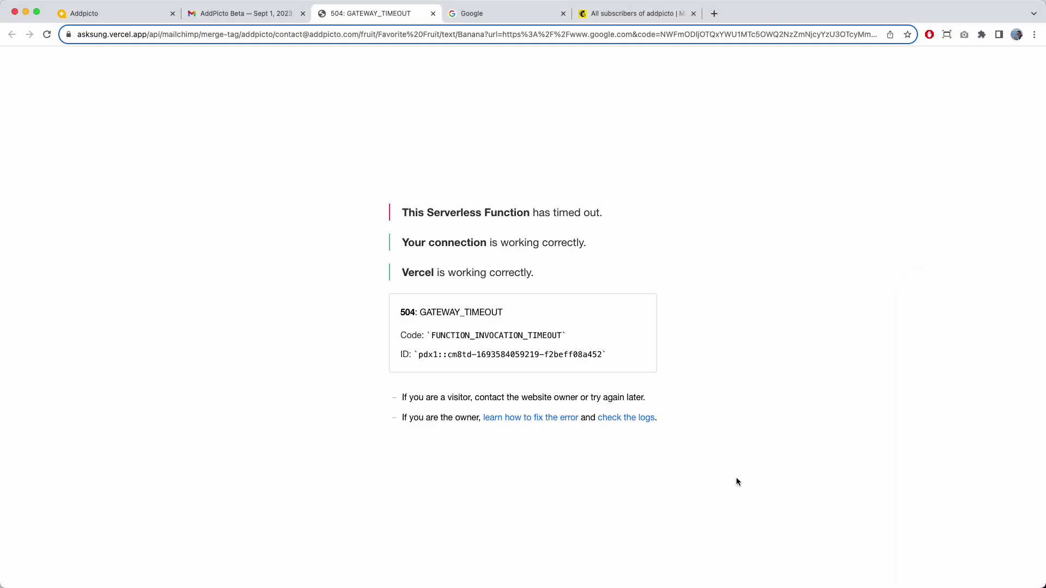
- Reload the Mailchimp contacts table to check the Favorite fruit value, and close the error page
click(629, 16)
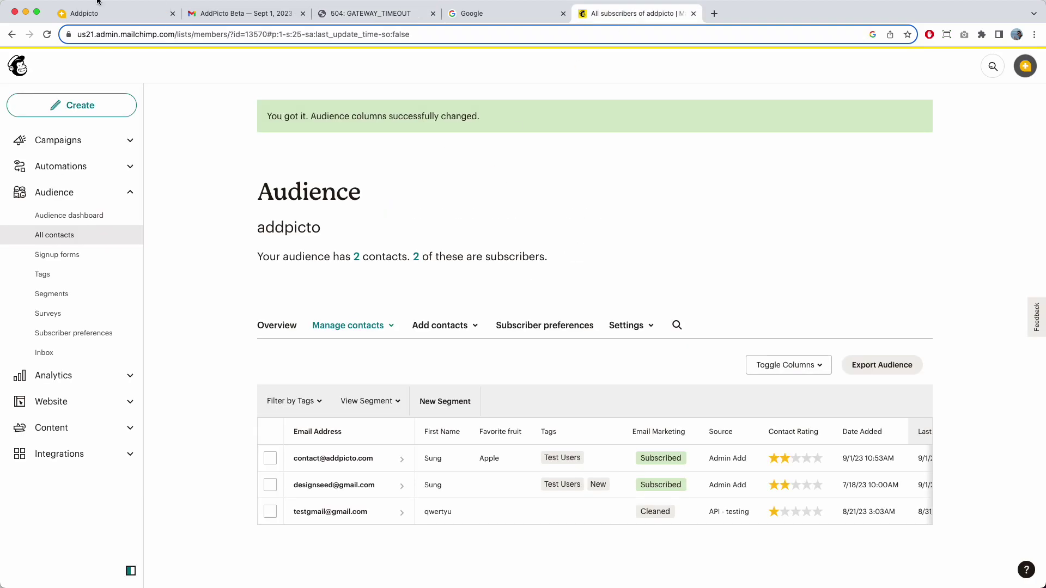
key(super+r)
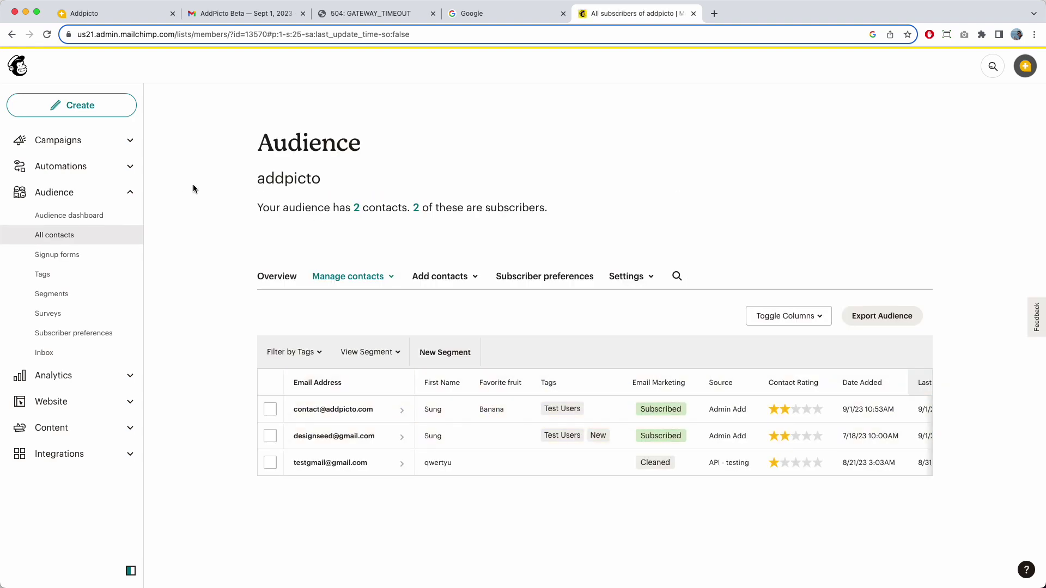
click(354, 13)
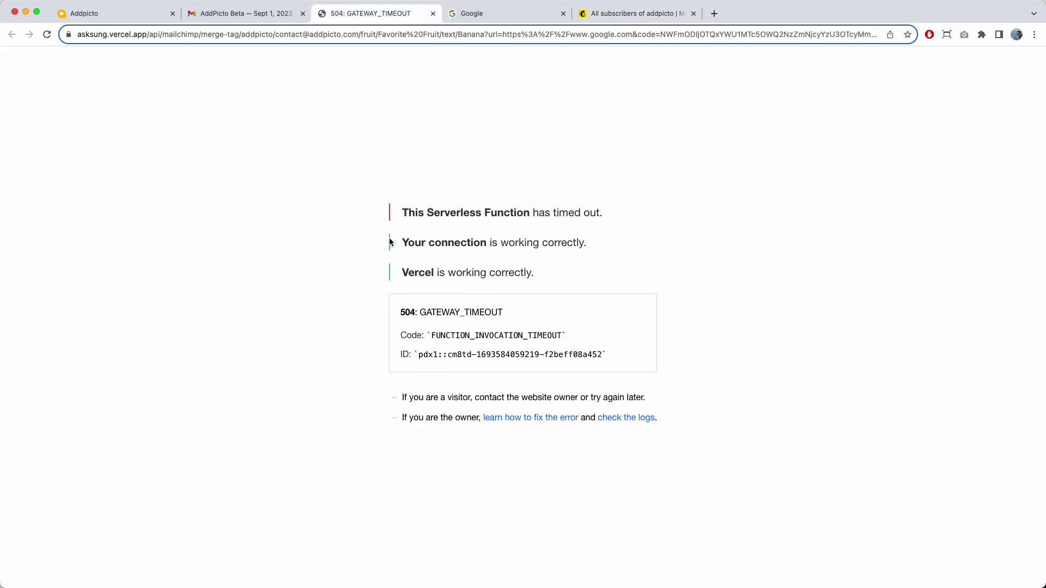
click(433, 13)
- Return to the campaign email in Gmail and follow the value 5 link under Merge Tags + Numbers
click(234, 12)
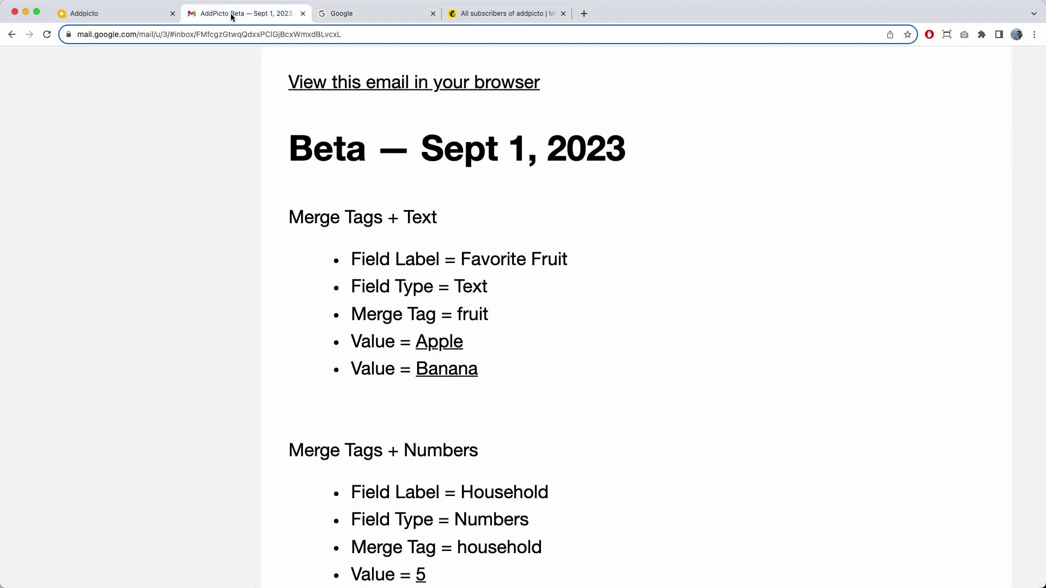
right_click(521, 351)
click(547, 310)
scroll(547, 311, down, 5)
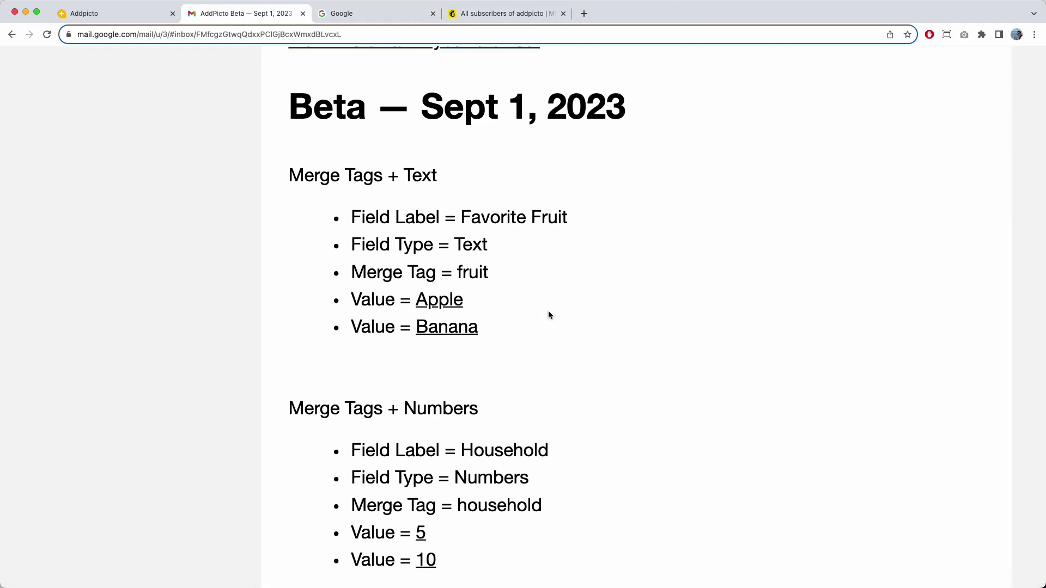
click(421, 387)
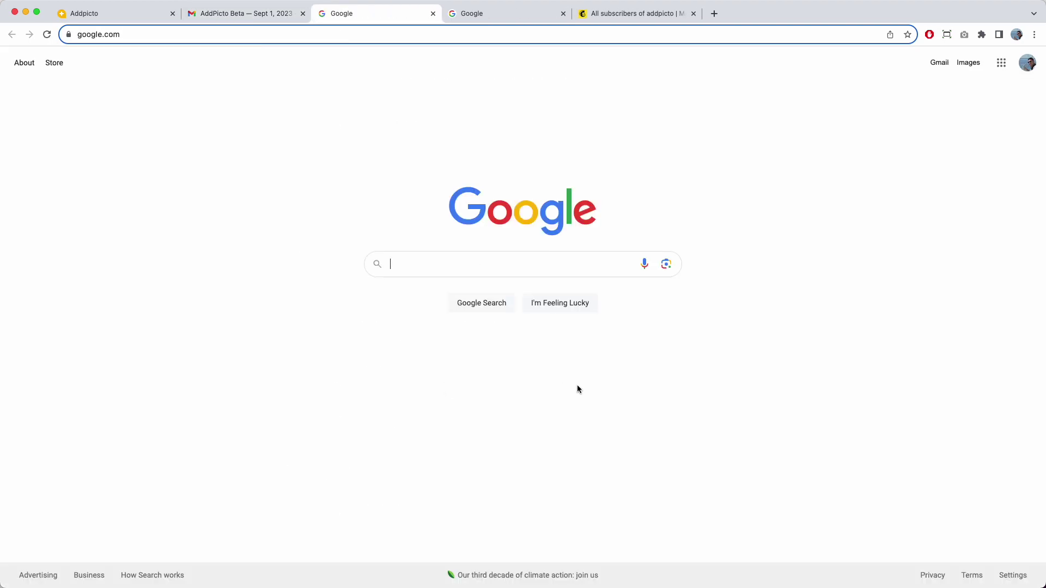
- Reload the Mailchimp contacts page, add the Household column to the contacts table and save the column choice
click(623, 13)
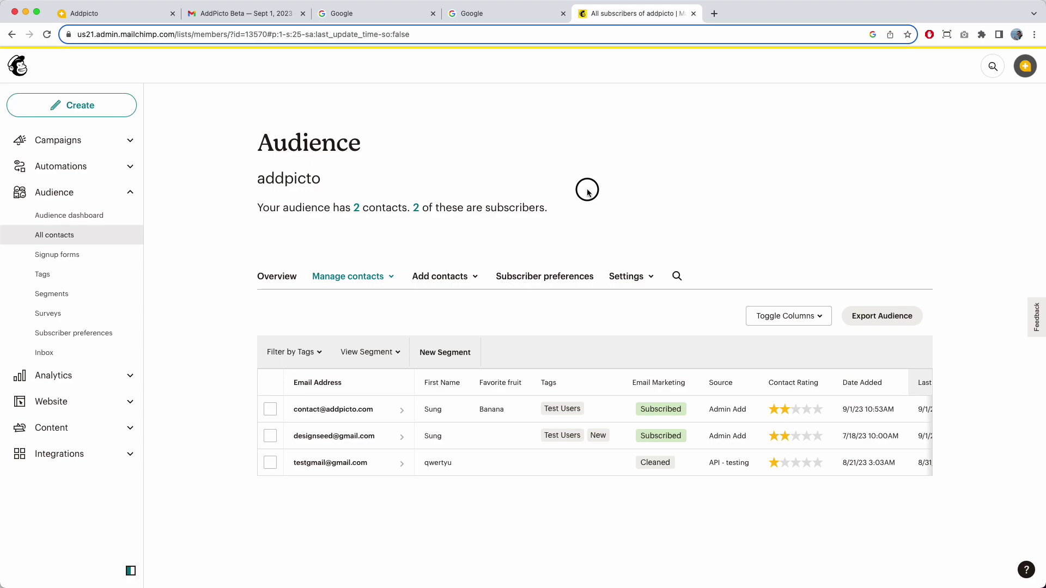
click(784, 314)
click(752, 228)
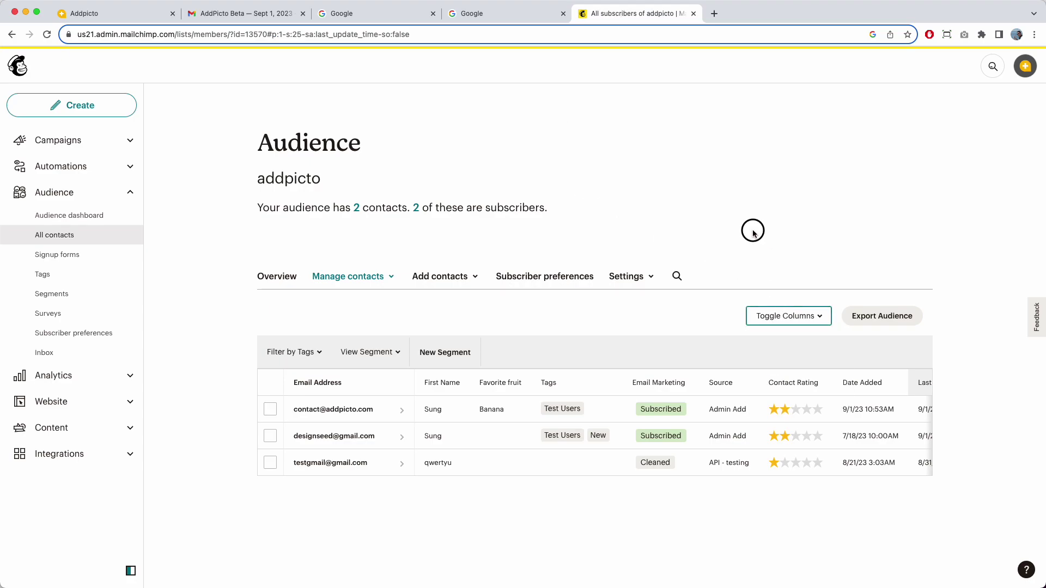
click(615, 278)
click(698, 215)
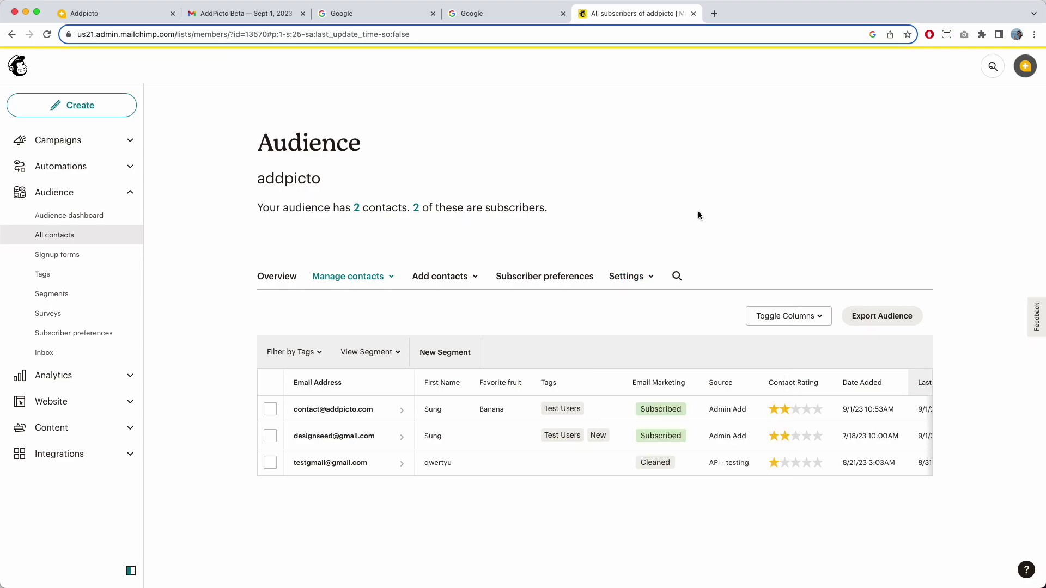
click(47, 38)
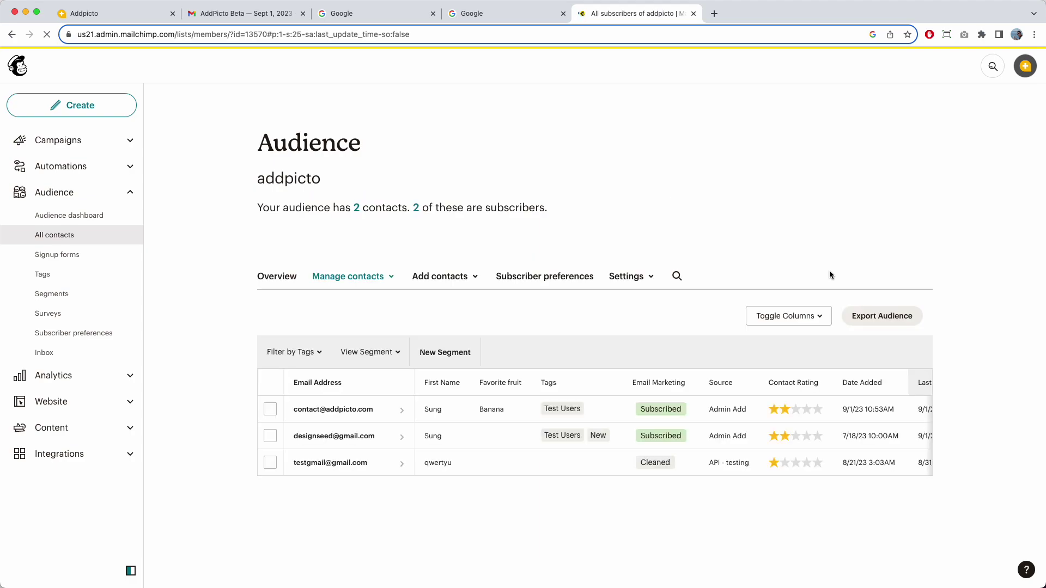
click(799, 317)
click(773, 391)
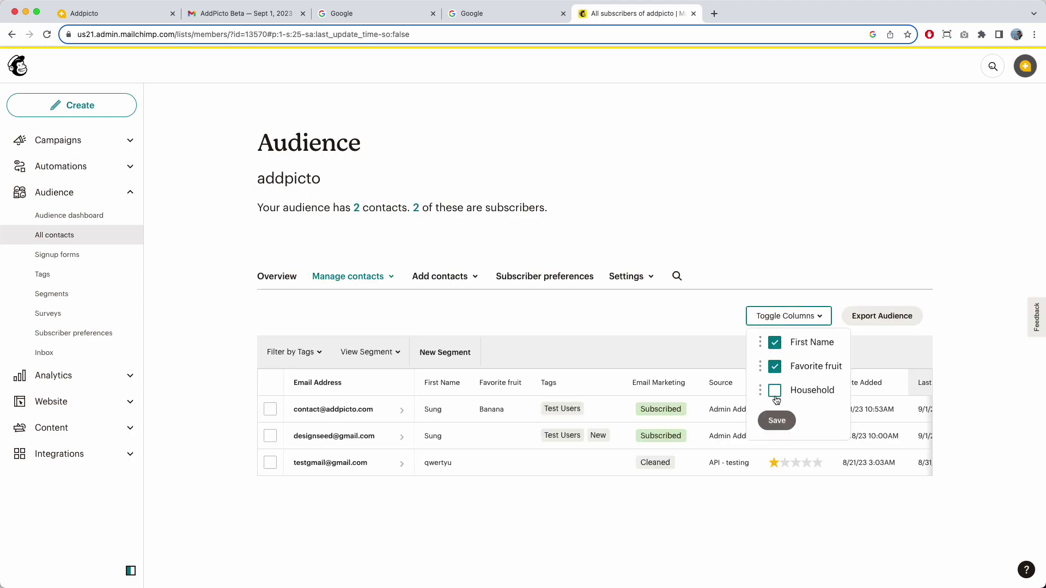
click(777, 422)
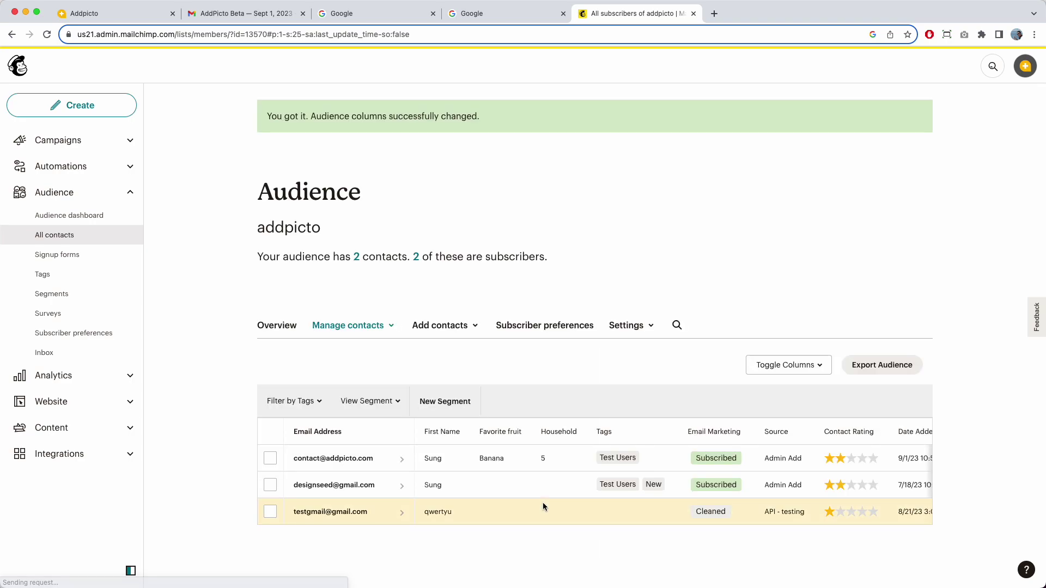
- Follow the value 10 link under Merge Tags + Numbers in the Gmail message and reload the Mailchimp contacts table to check Household
click(209, 14)
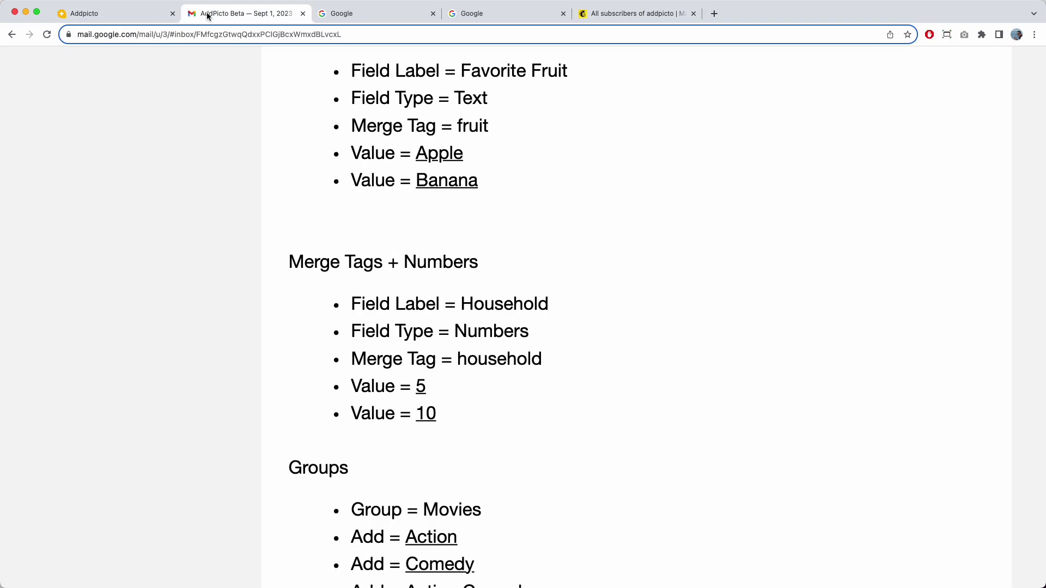
click(424, 414)
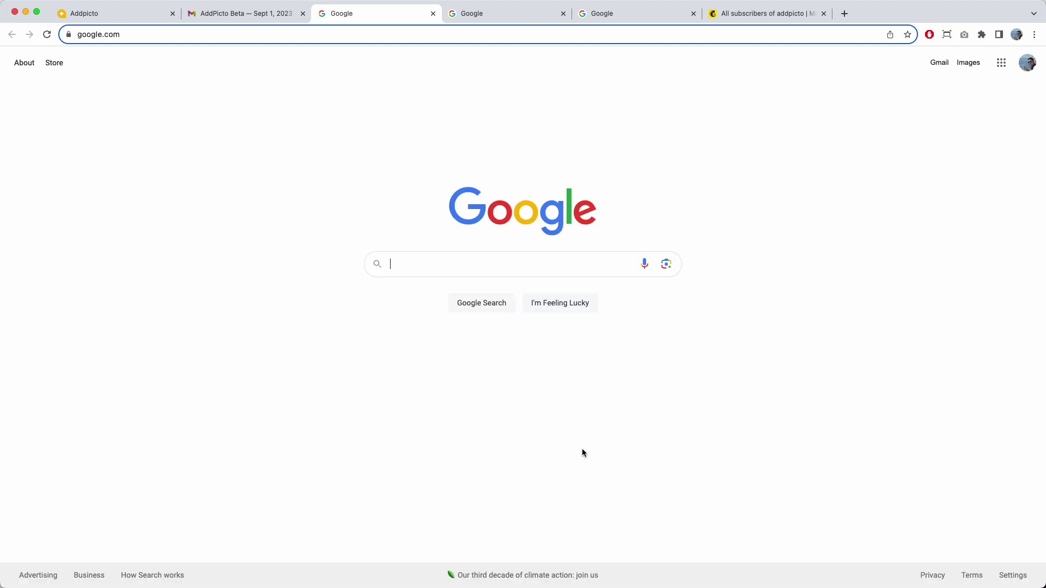
click(777, 18)
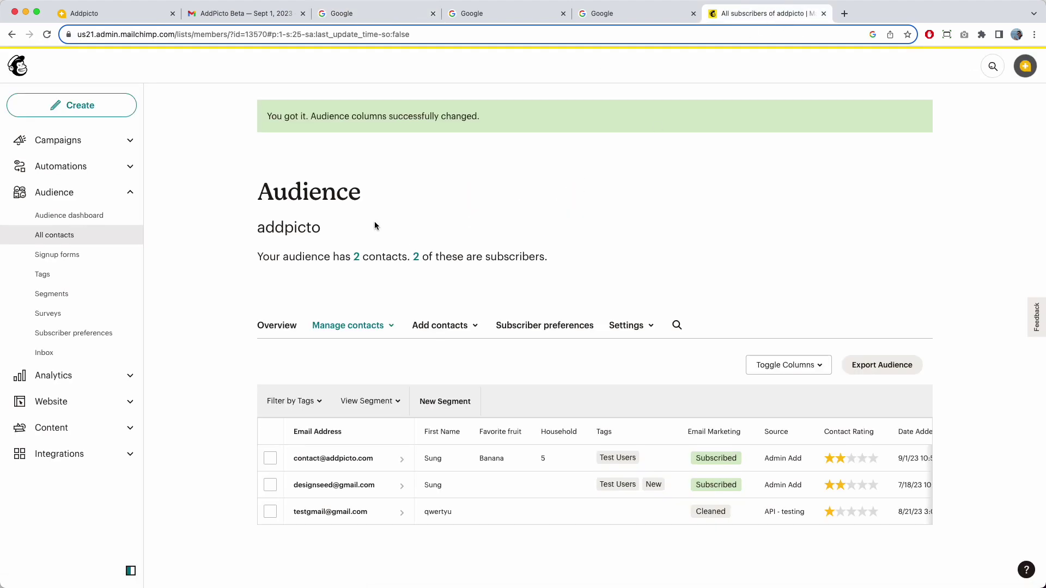
click(48, 36)
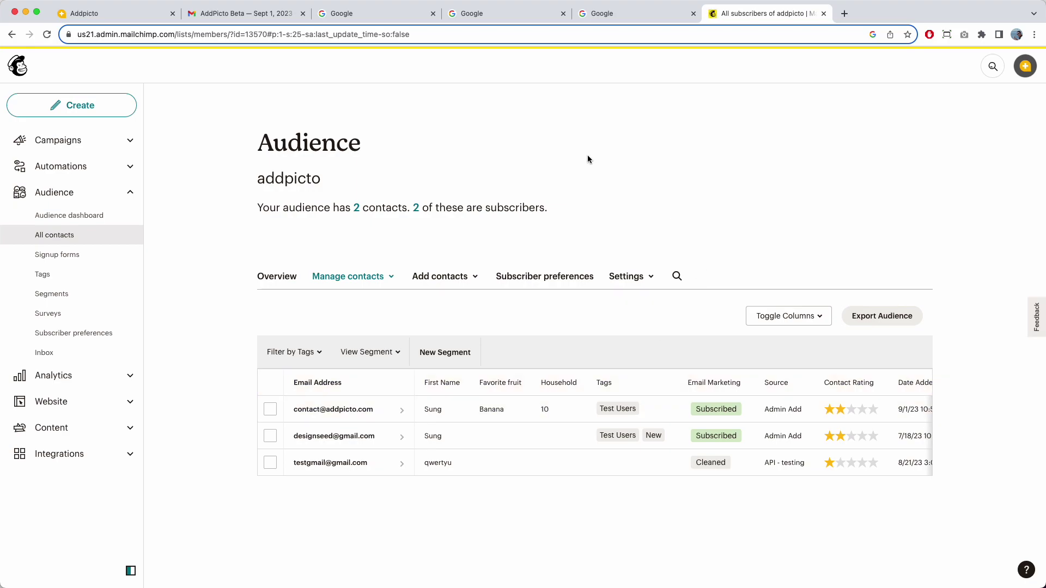
- Review the Movies entry in the email's Groups section and open the audience's Groups page in Mailchimp
click(251, 13)
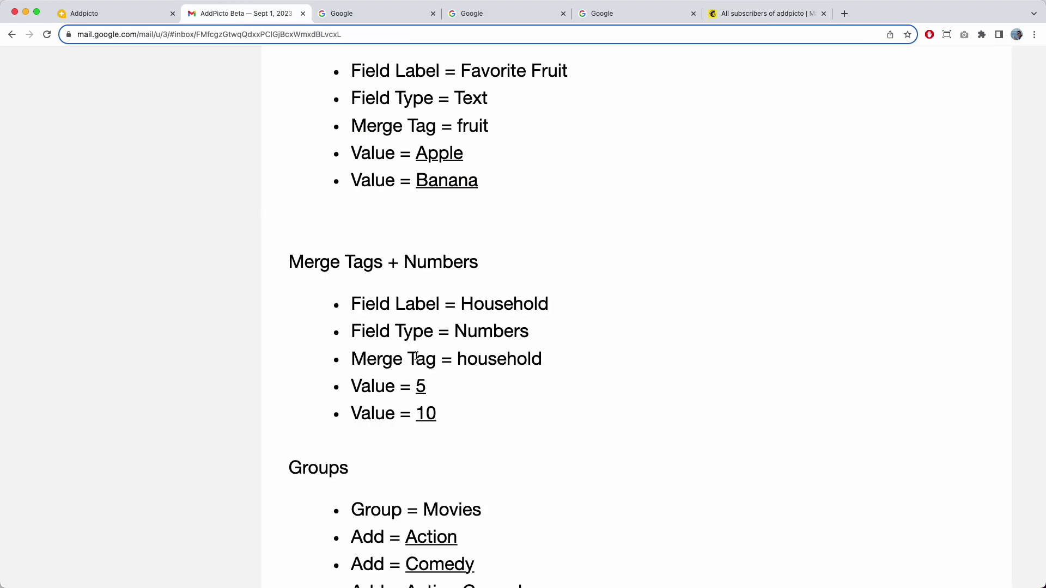
scroll(484, 351, down, 5)
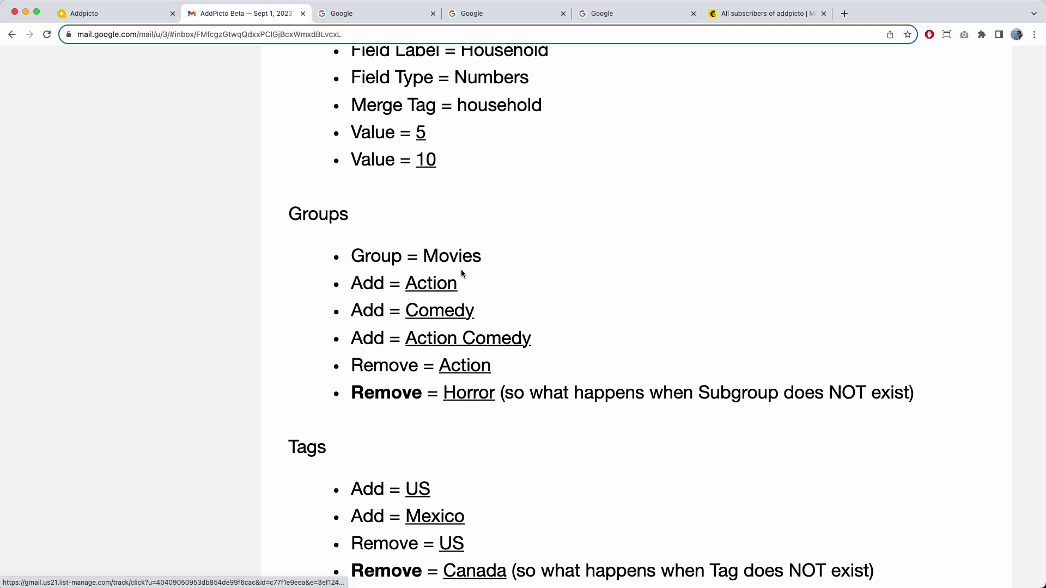
drag(424, 256, 492, 263)
click(487, 275)
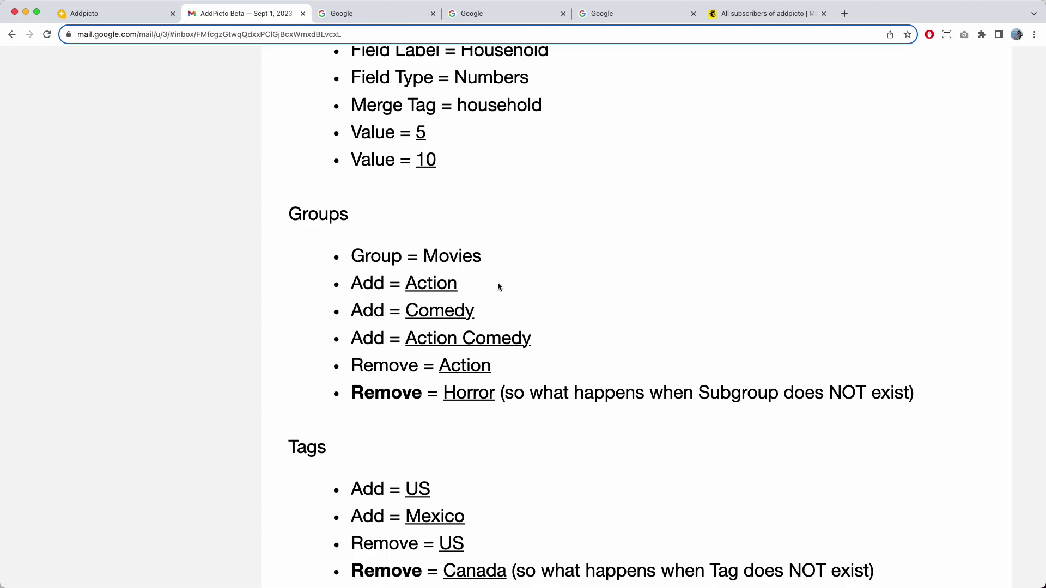
click(732, 14)
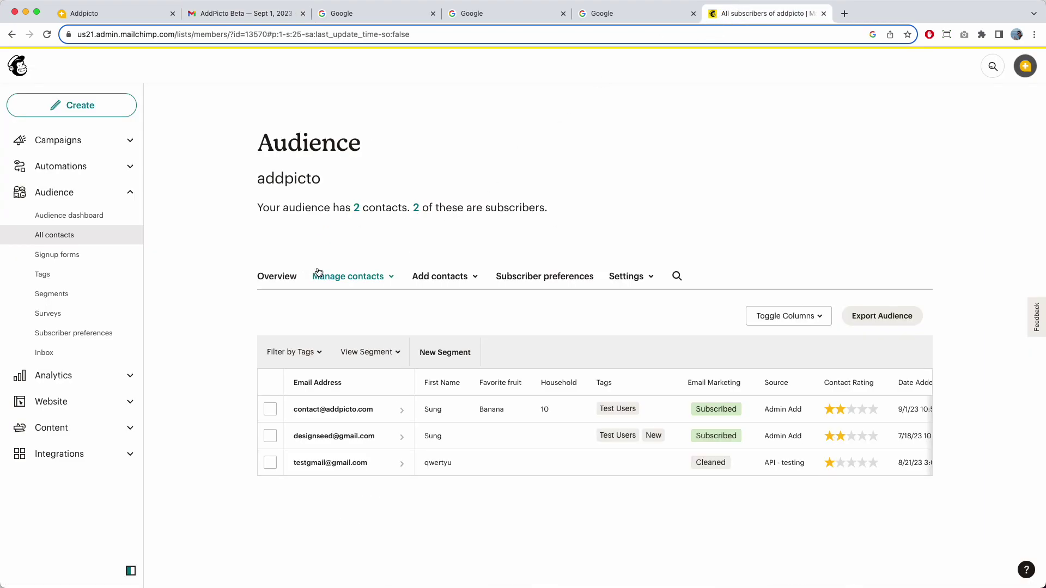
click(374, 276)
click(348, 384)
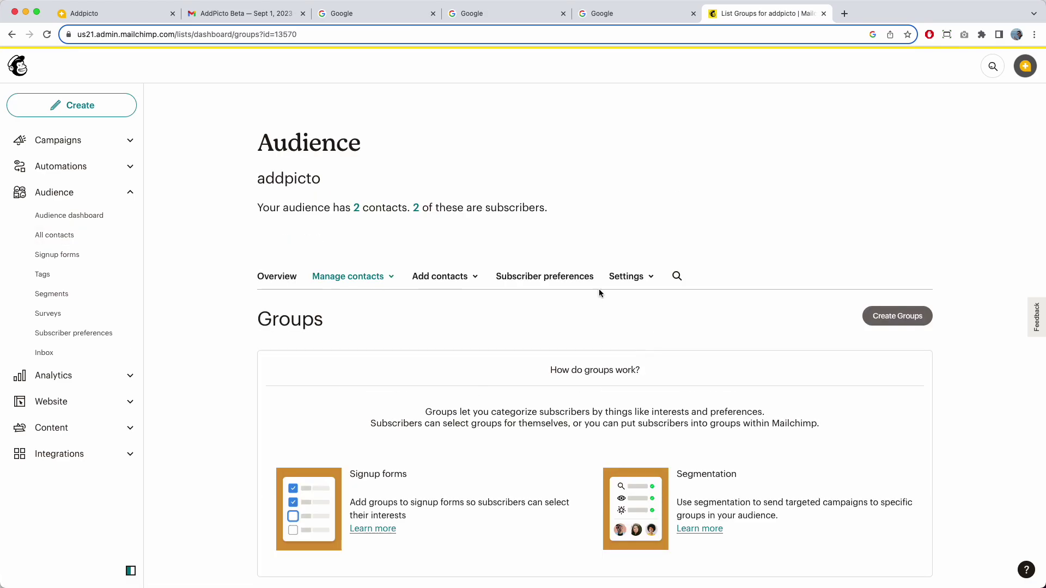
- Follow the email's Add = Action link and check the Movies subgroups on the reloaded Mailchimp Groups page and in all contacts
click(228, 15)
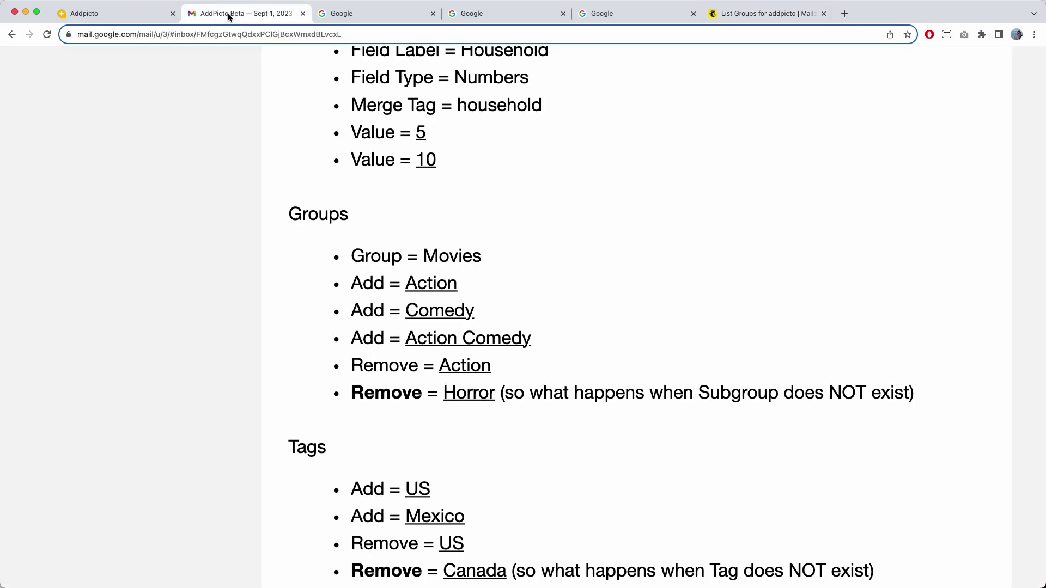
click(434, 282)
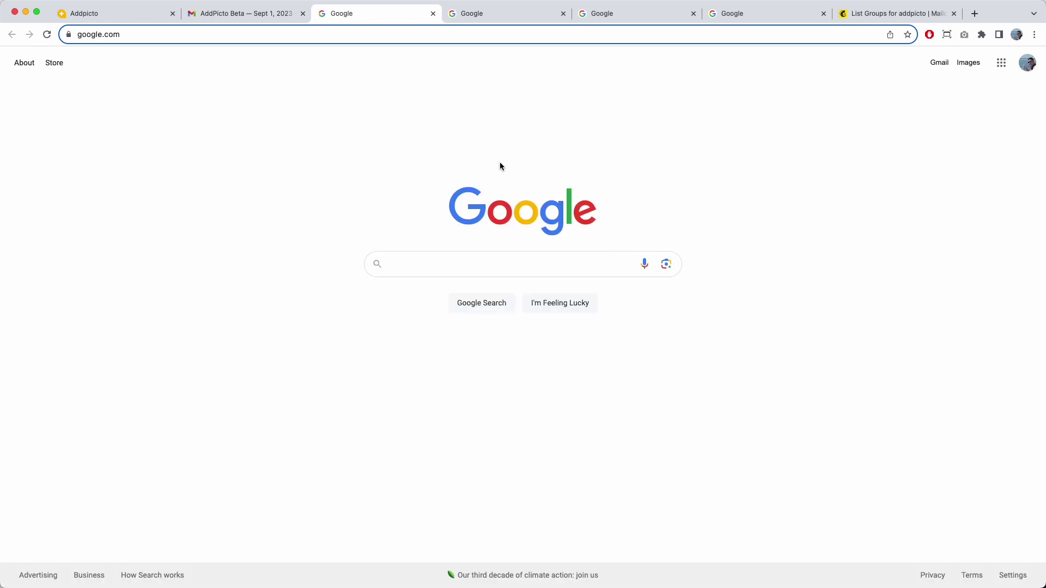
click(896, 16)
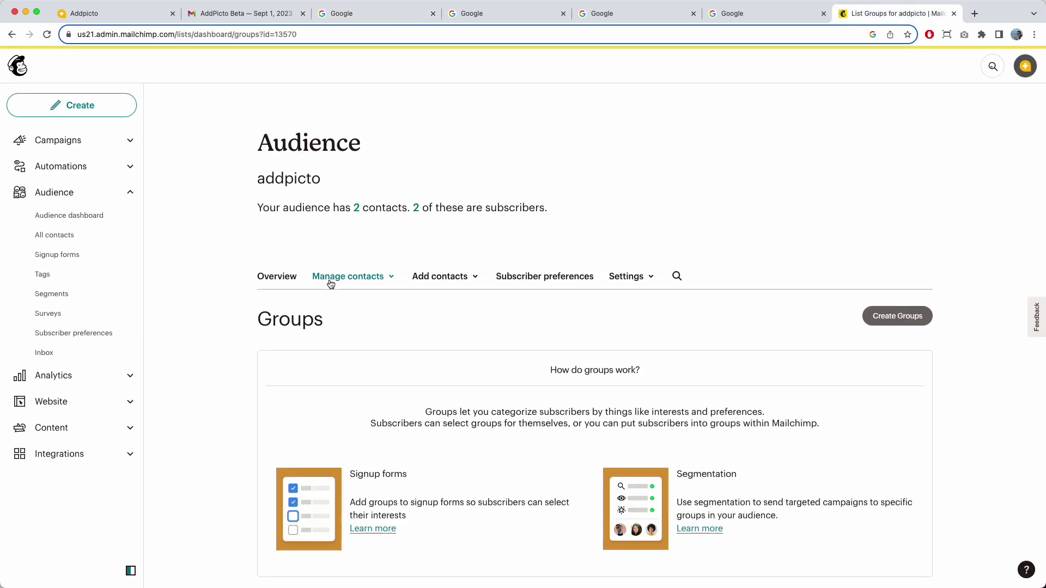
click(48, 35)
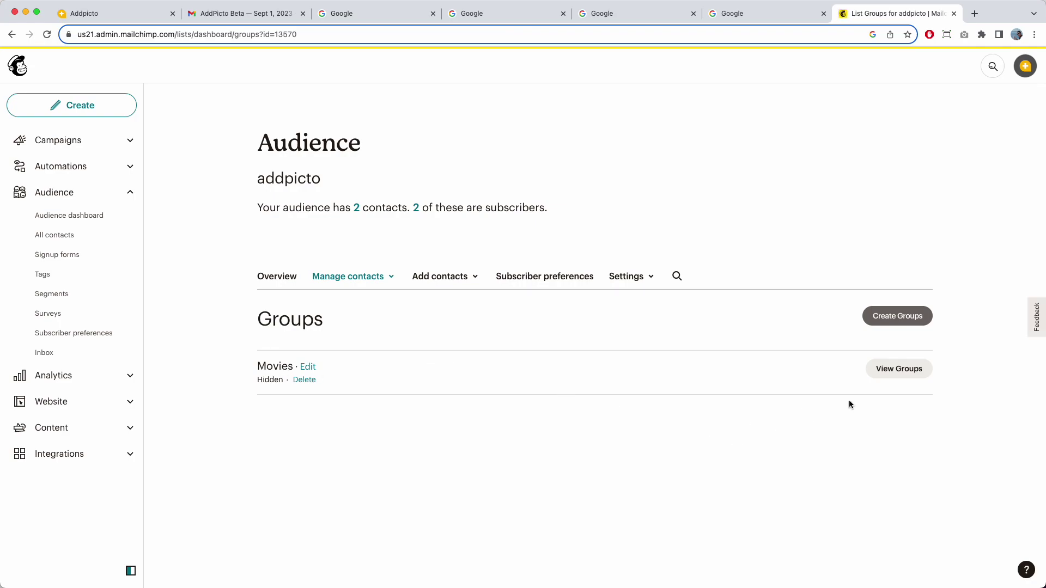
click(898, 371)
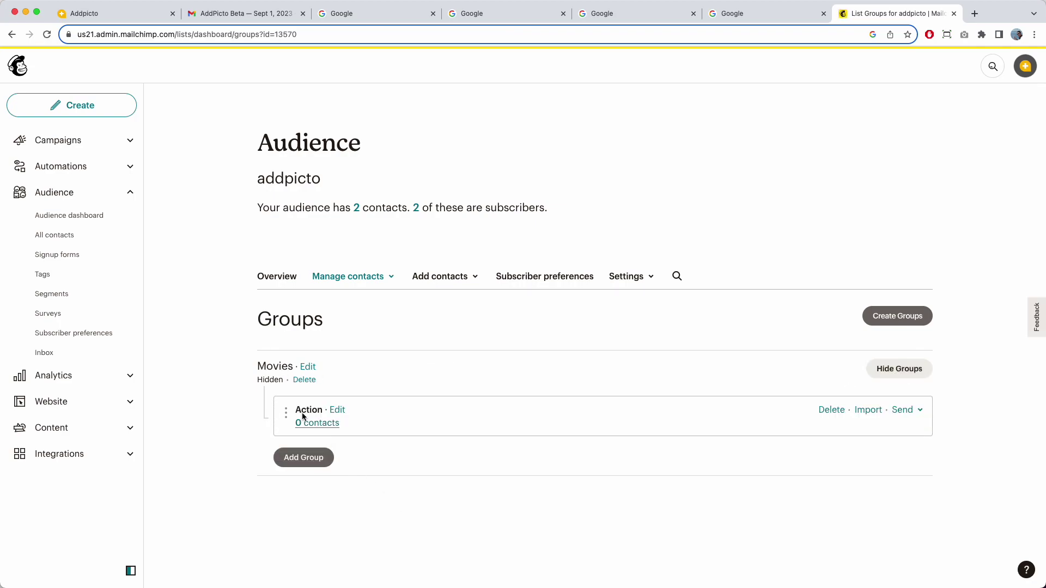
click(83, 238)
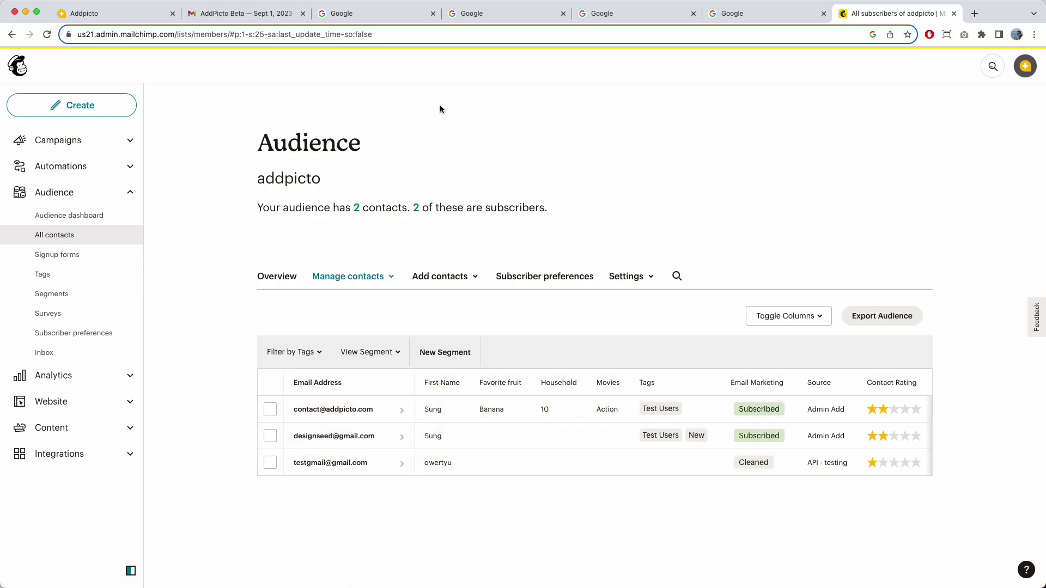
- Follow the Add = Comedy and Add = Action Comedy links in the email and reload the Mailchimp contacts table to check Movies
click(234, 16)
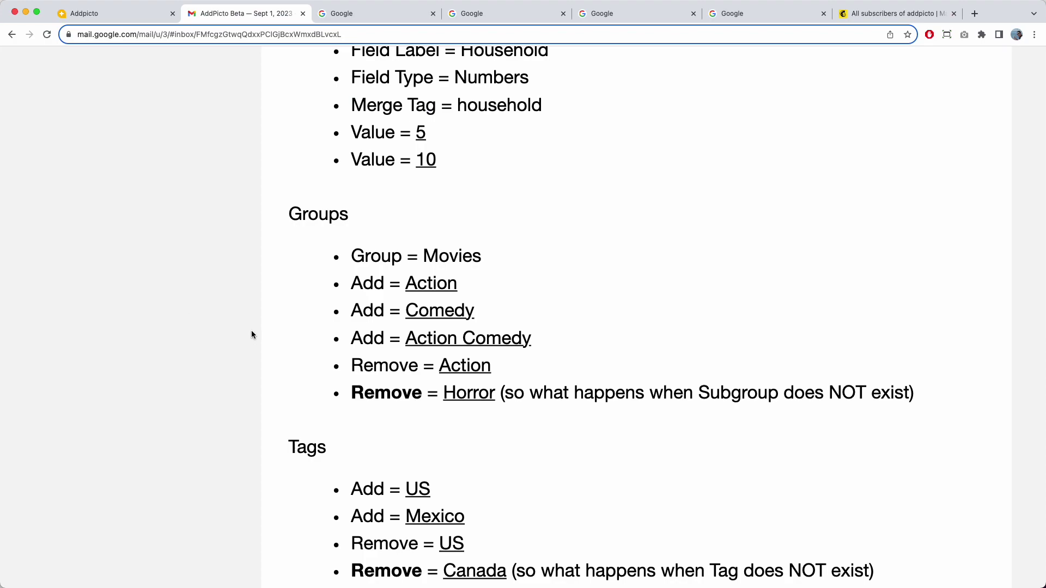
click(440, 311)
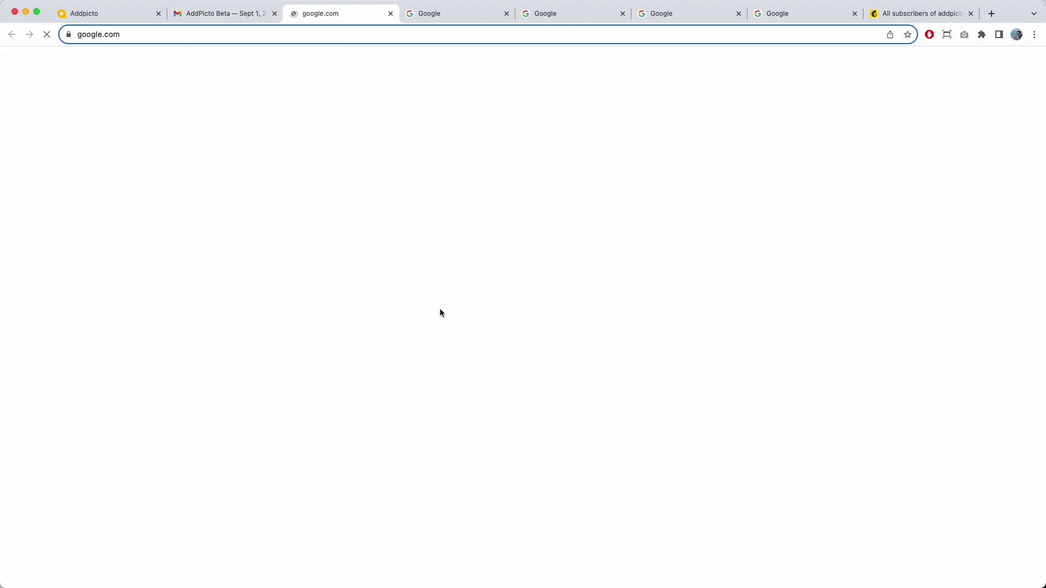
click(204, 21)
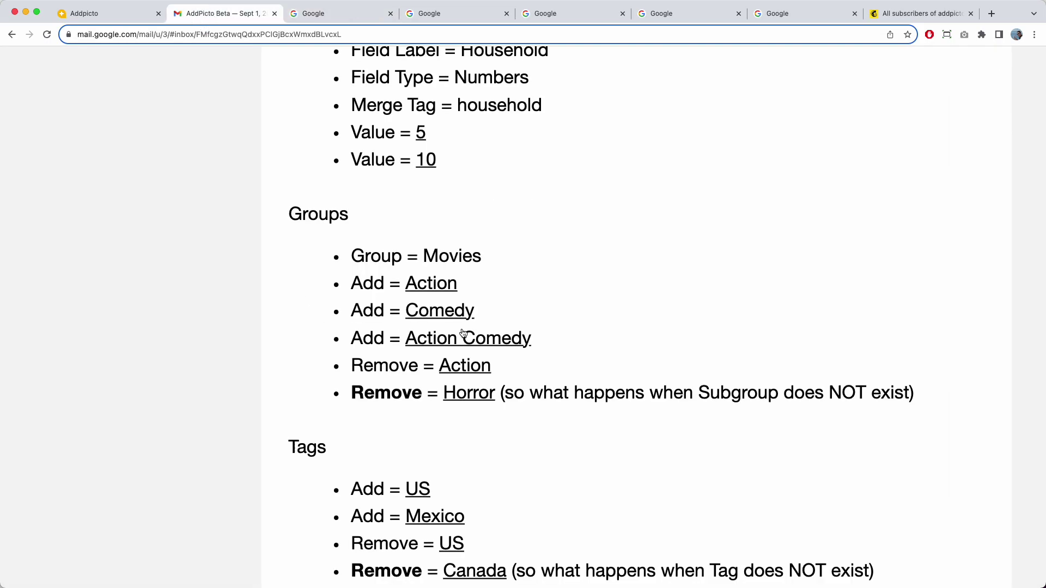
click(479, 345)
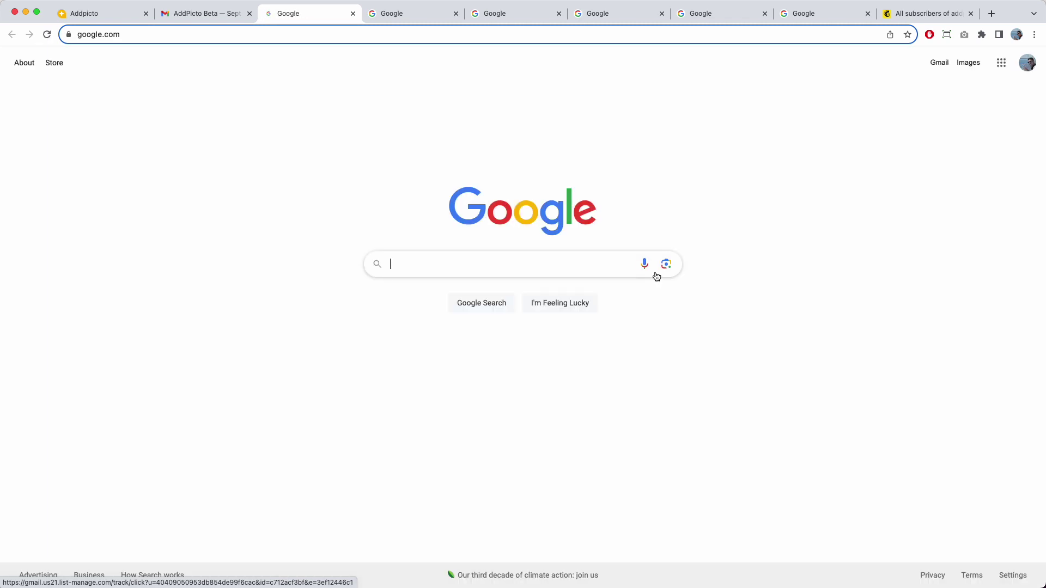
click(896, 14)
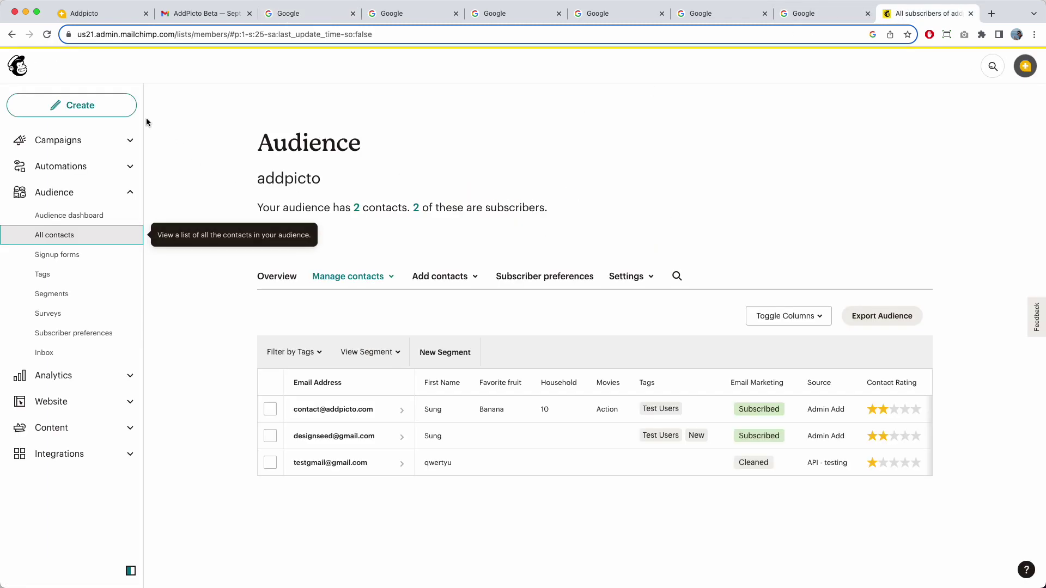
click(47, 34)
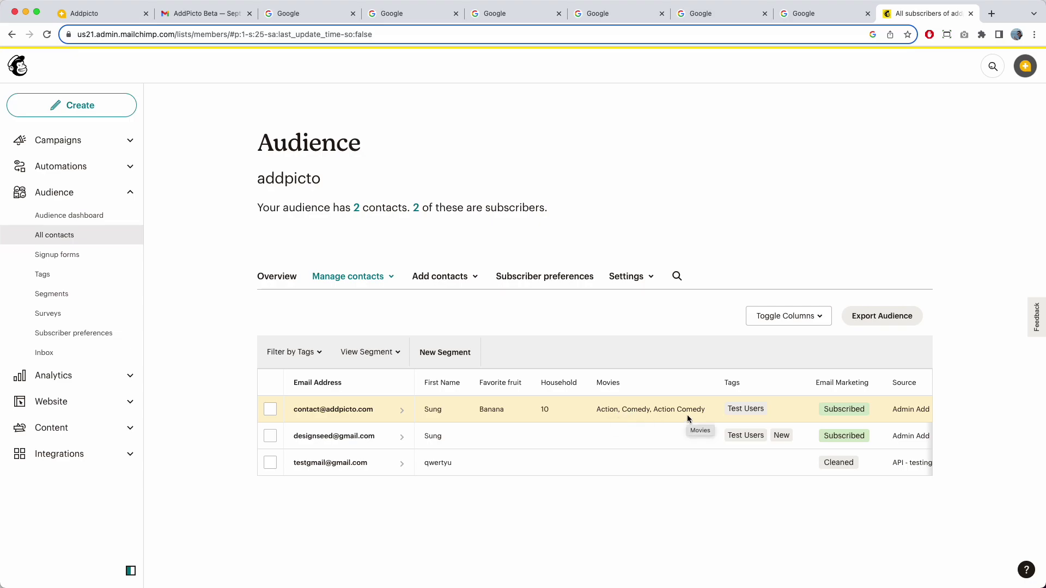
- Follow the Remove = Action link in the Gmail message and reload the Mailchimp contacts table to check the Movies column
click(204, 13)
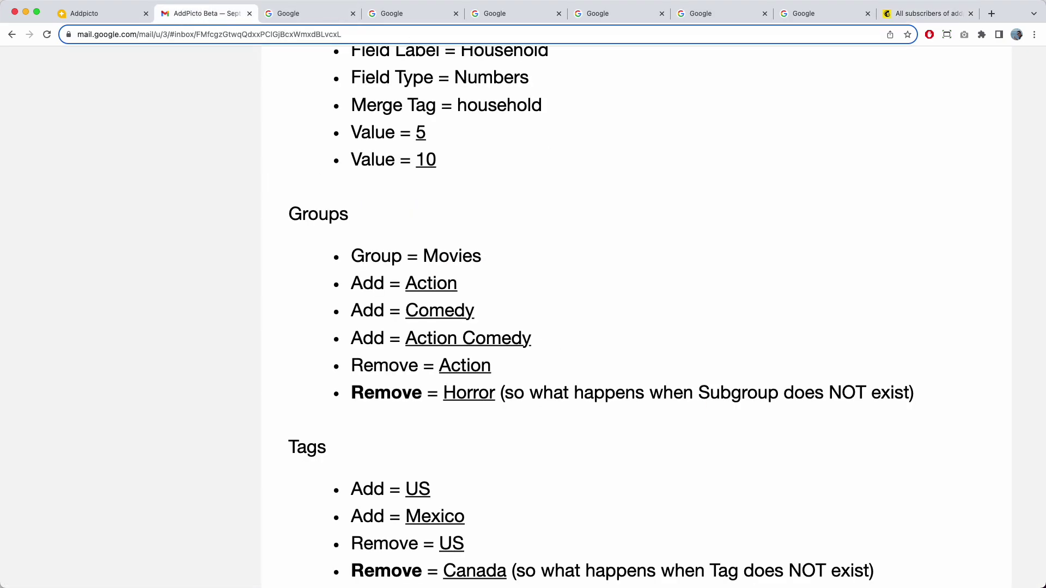
click(467, 367)
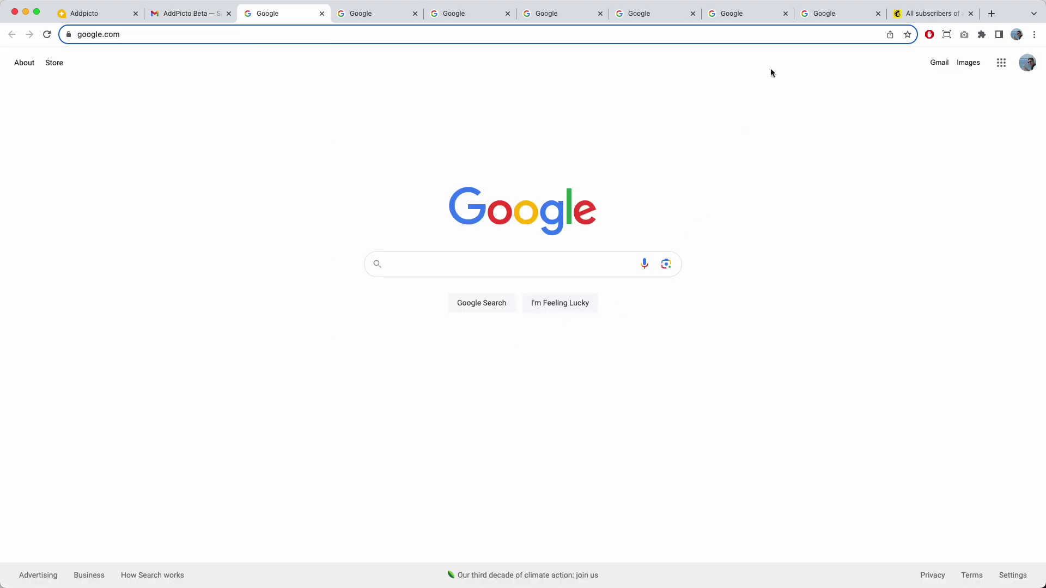
click(920, 14)
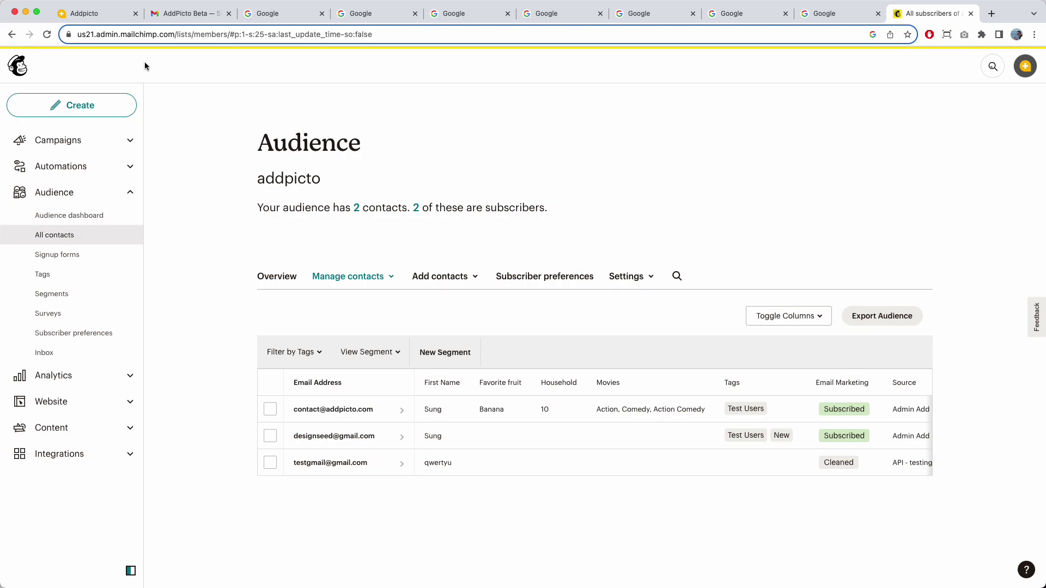
click(48, 35)
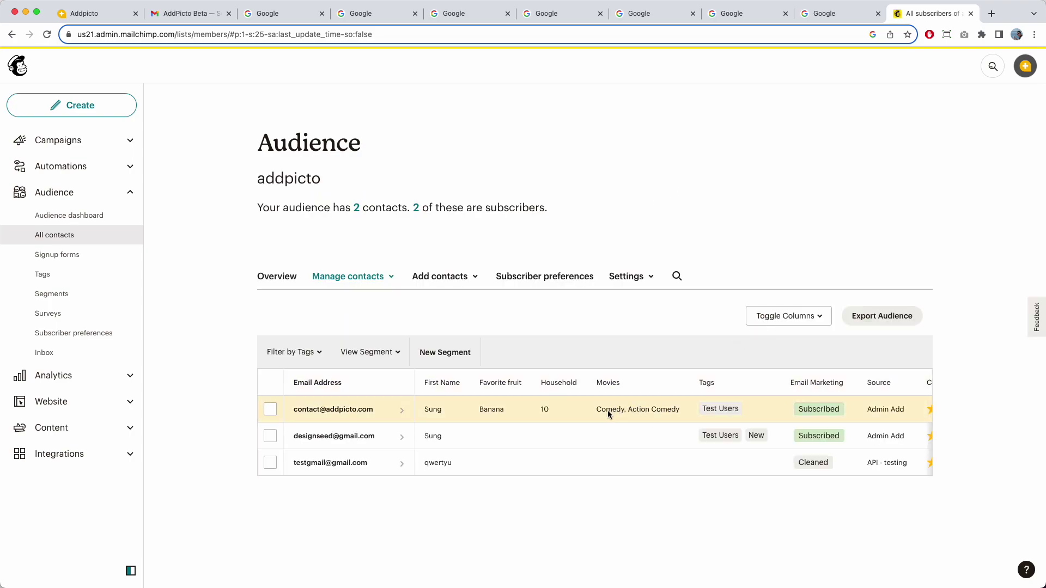
- Follow the Remove = Horror link in the Gmail message and examine the text of the page it opens
click(204, 15)
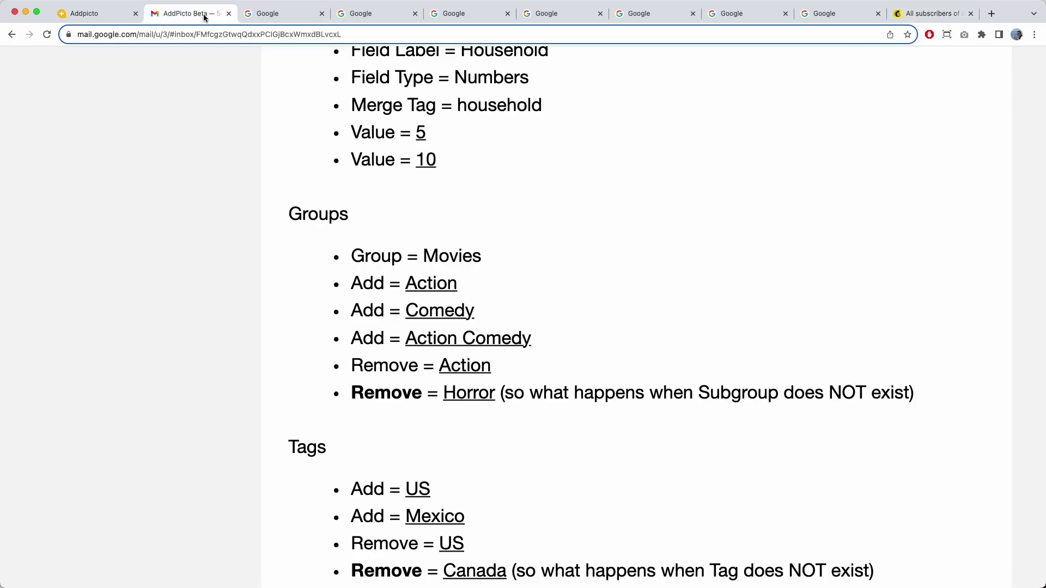
click(481, 393)
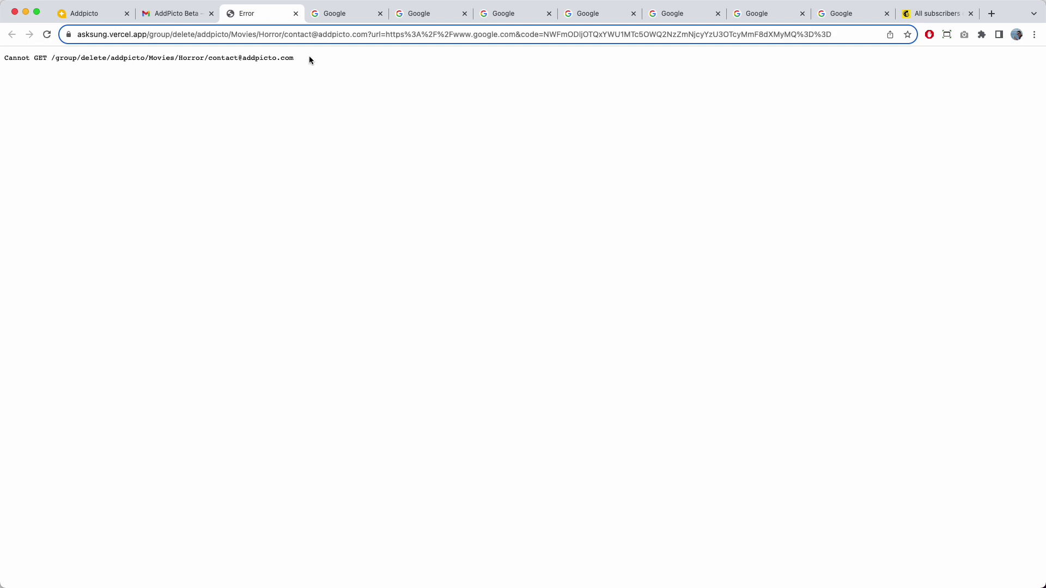
drag(308, 60, 5, 56)
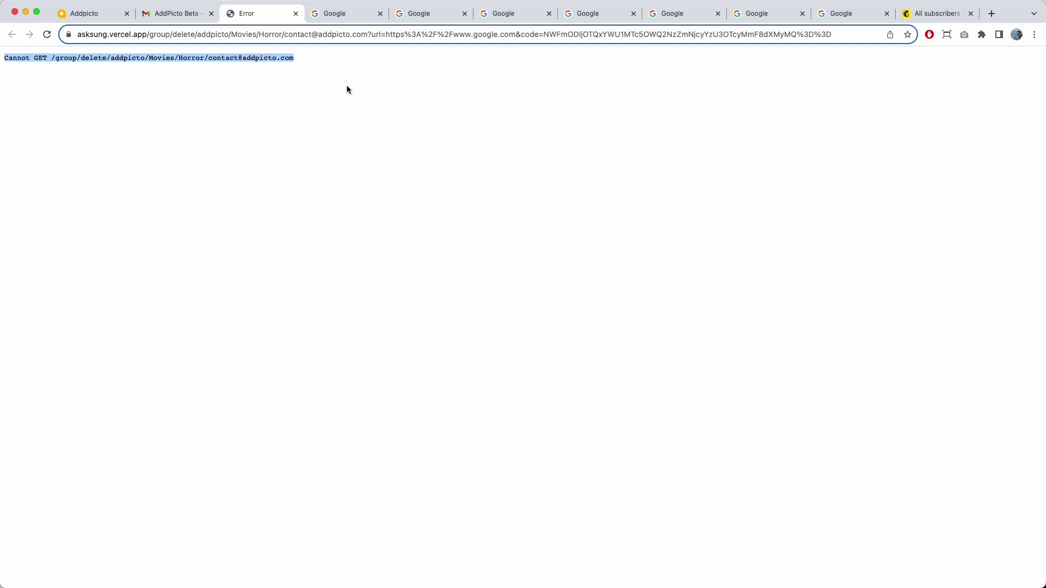
click(346, 88)
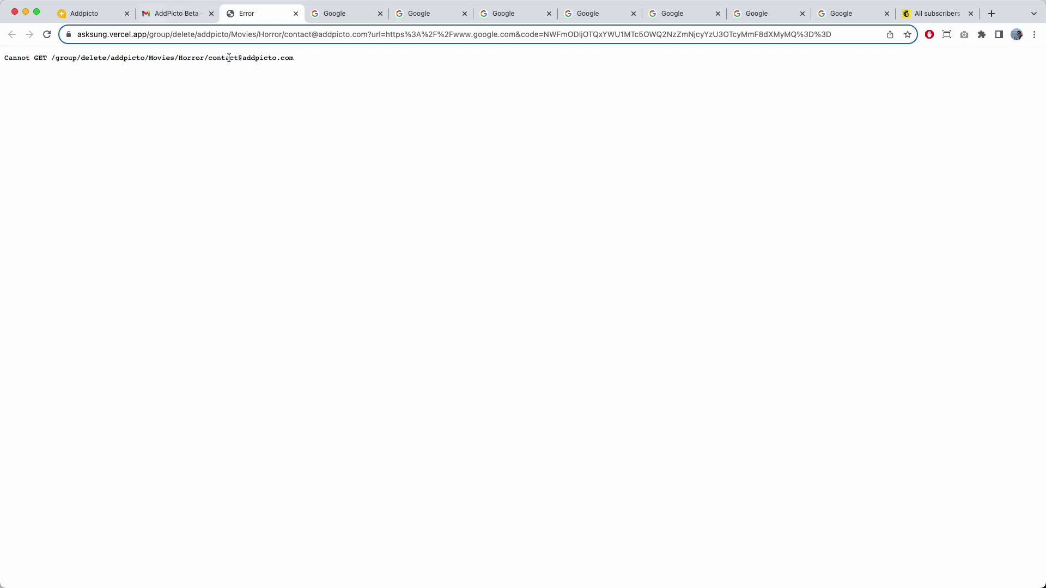
- Review the Tags links in the Gmail message and open the audience's Tags page in Mailchimp to view the existing tags
click(185, 15)
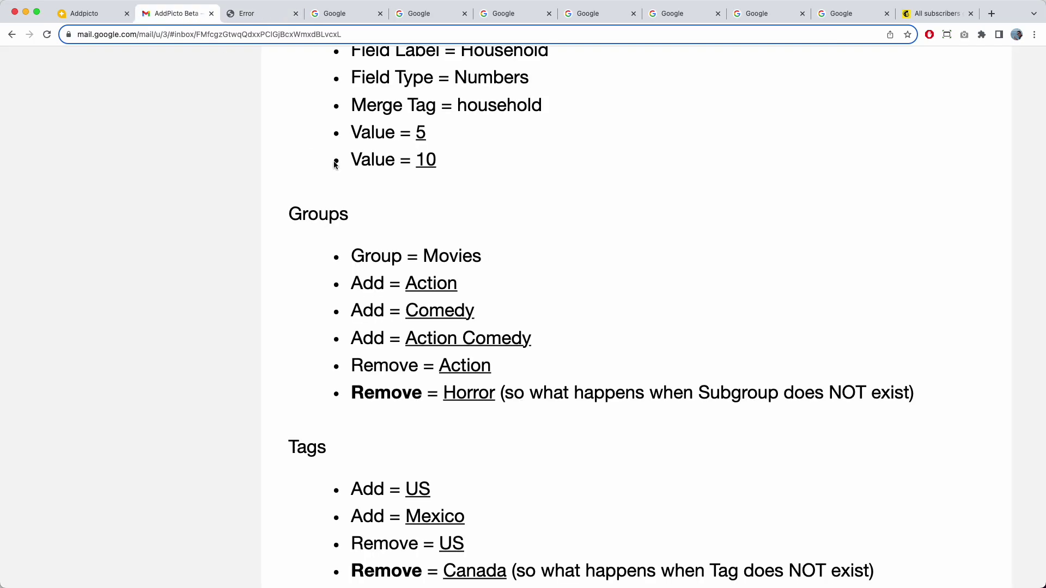
scroll(525, 304, down, 3)
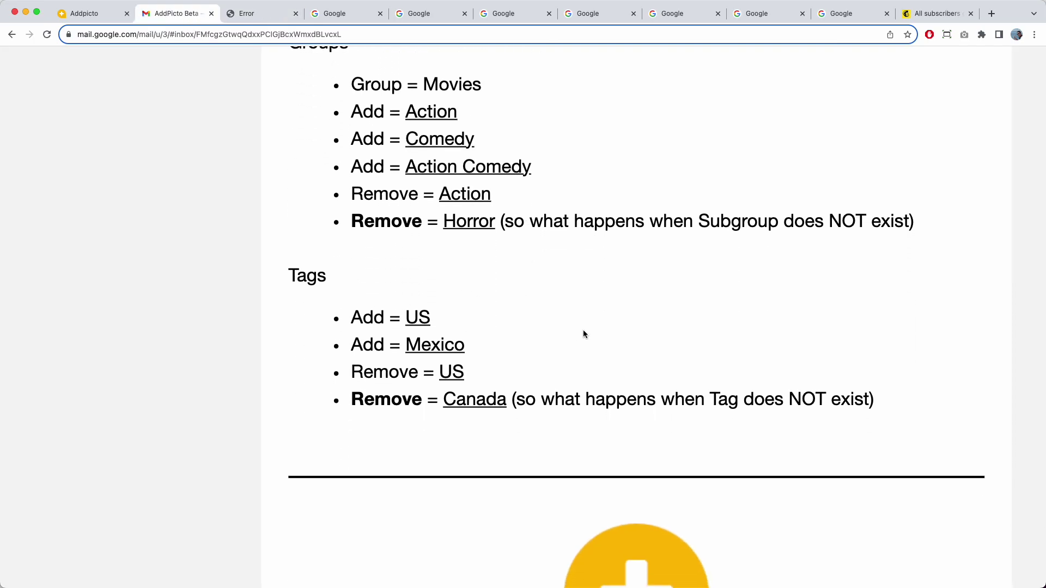
scroll(579, 326, down, 1)
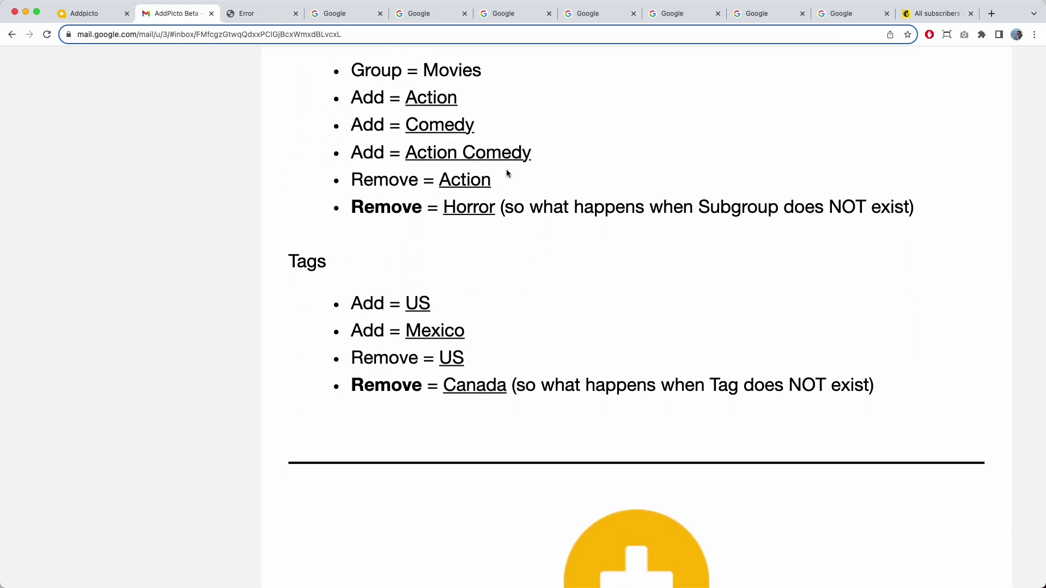
click(923, 18)
click(371, 276)
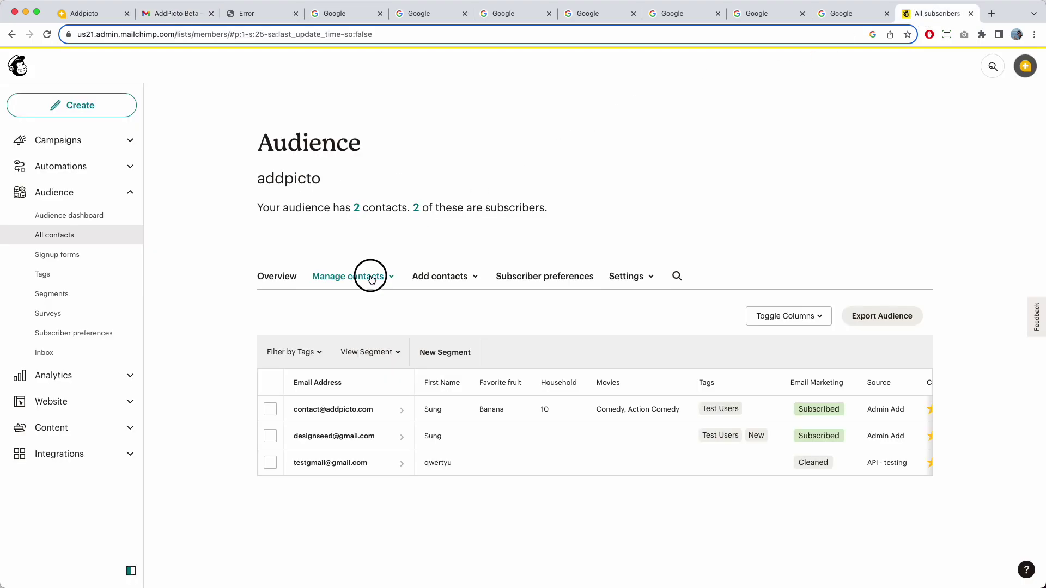
click(332, 431)
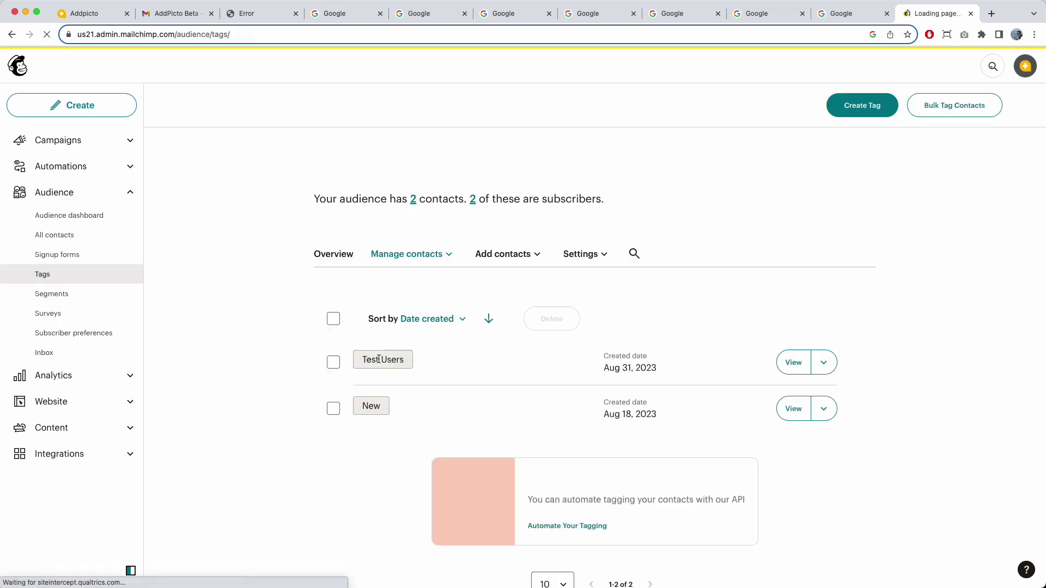
- Follow the Add = US link in the Gmail message and check the tag on the reloaded Mailchimp Tags page and in all contacts
click(172, 12)
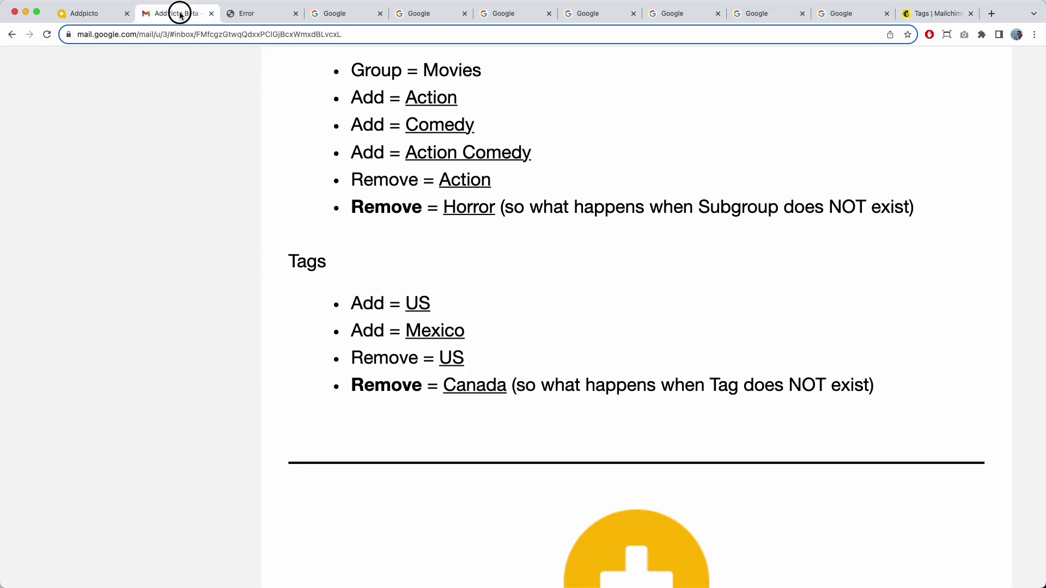
click(417, 304)
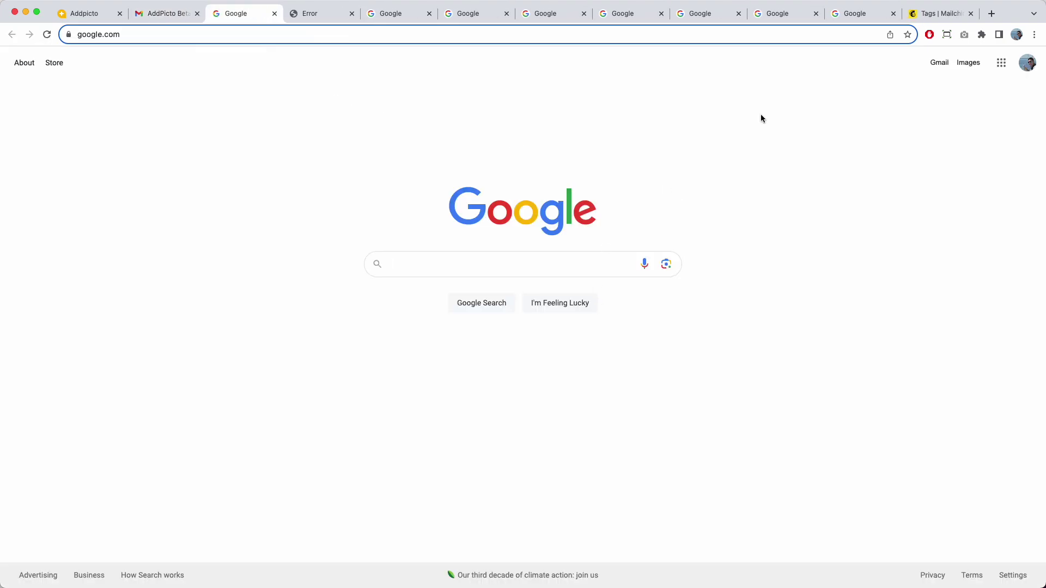
click(943, 13)
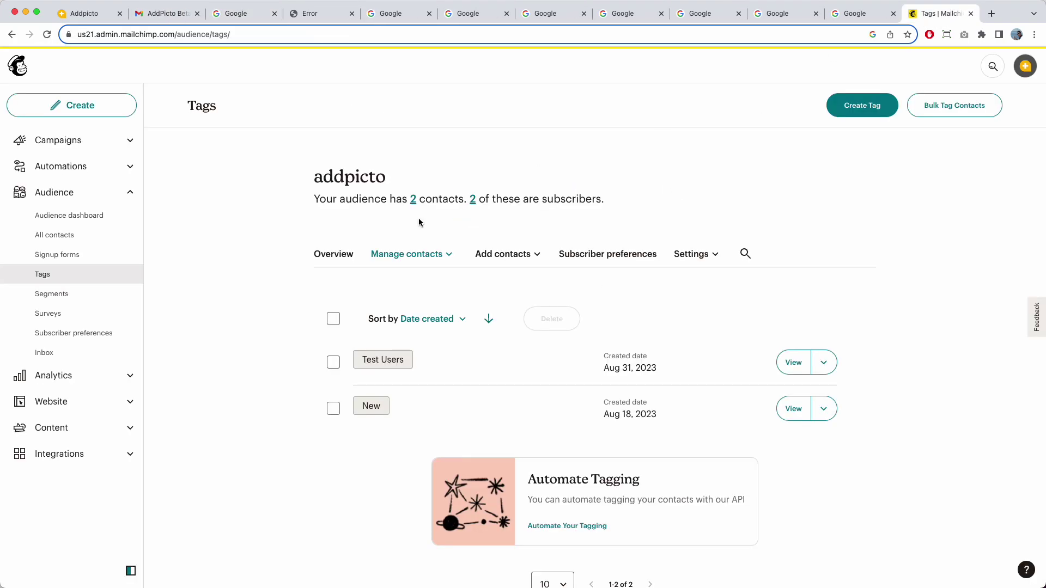
click(48, 34)
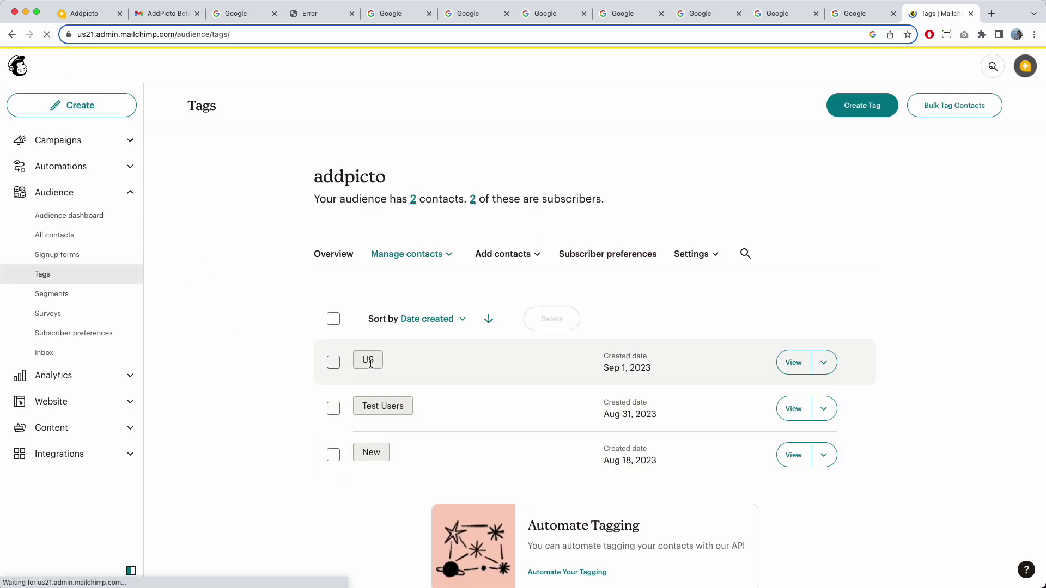
click(88, 238)
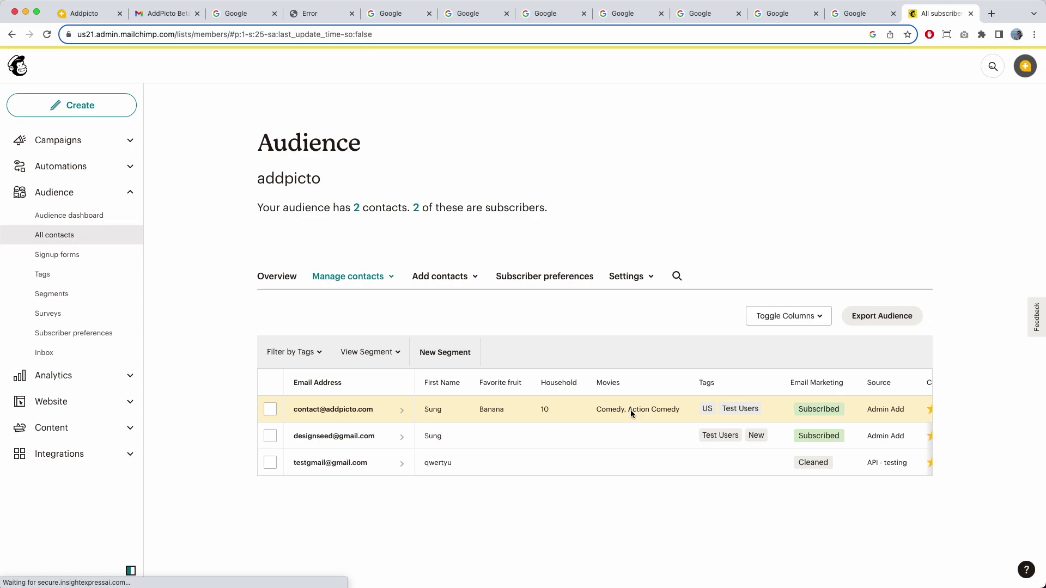
scroll(630, 410, right, 4)
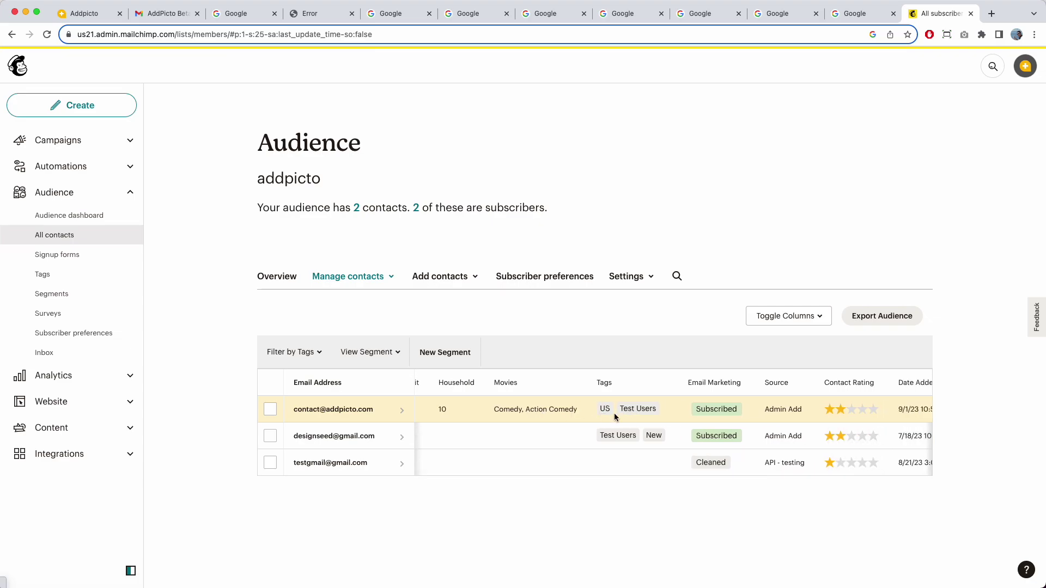
- Follow the Add = Mexico link in the Gmail message and reload the Mailchimp contacts table to check the Tags column
click(166, 13)
click(434, 336)
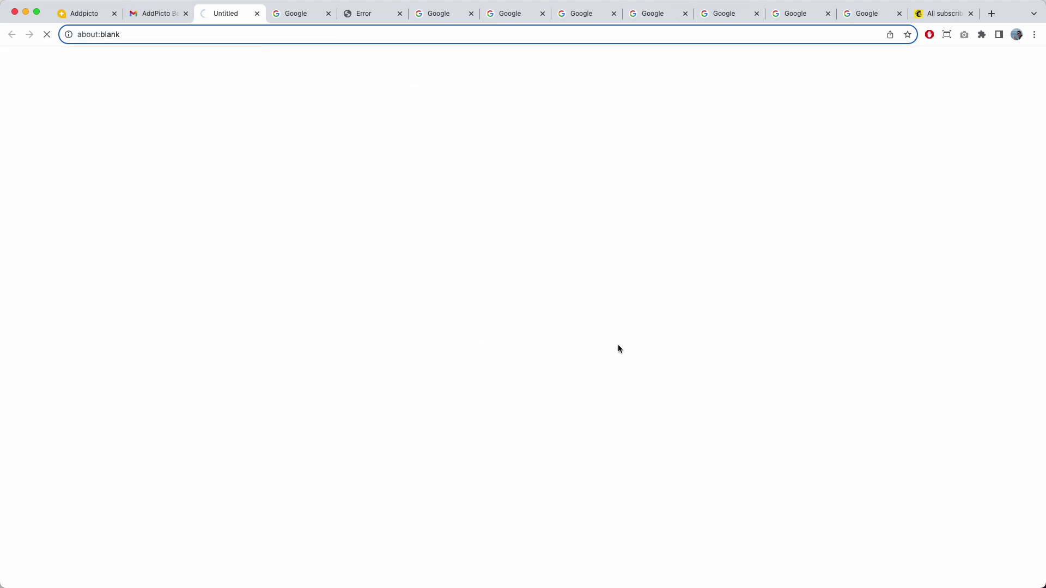
click(930, 16)
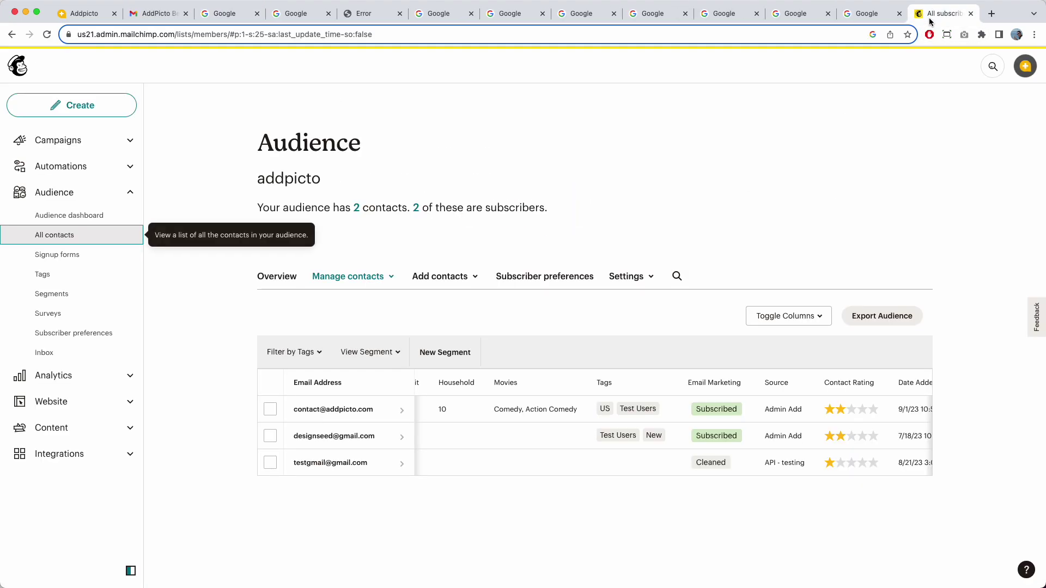
click(47, 35)
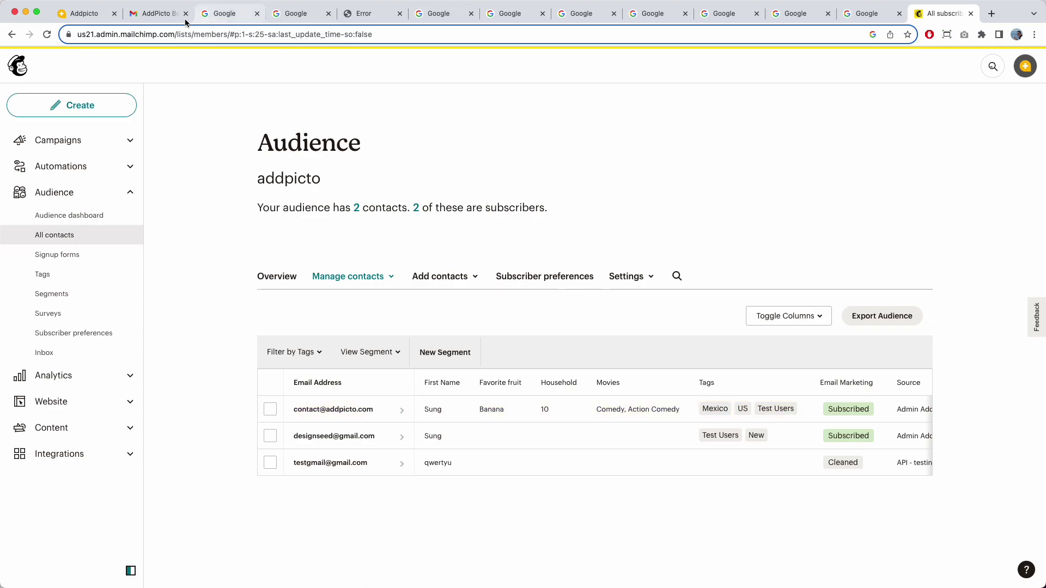
- Follow the Remove = US link in the Gmail message and reload the Mailchimp contacts table to check the contact's tags
click(155, 14)
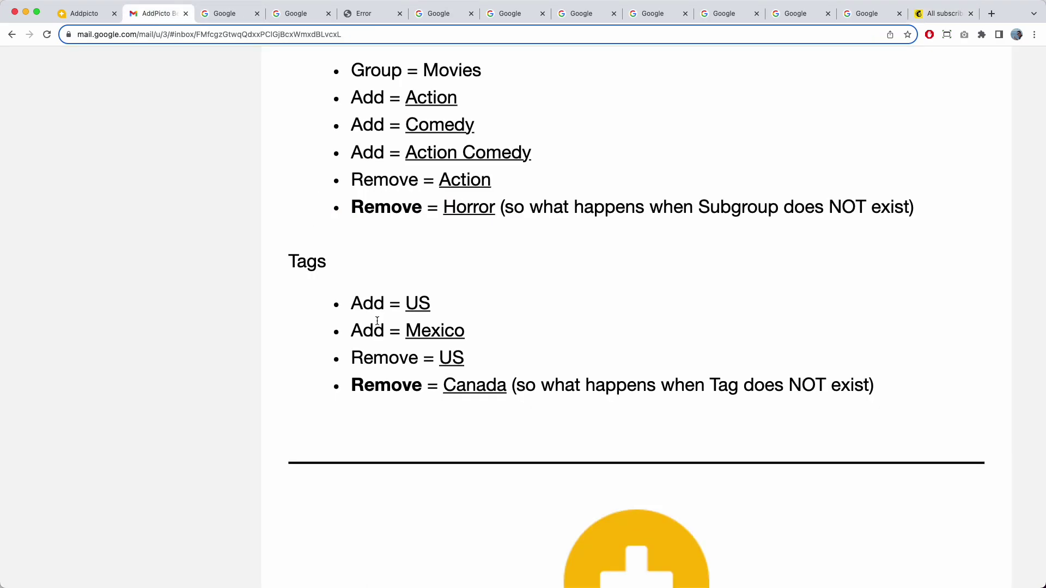
click(449, 364)
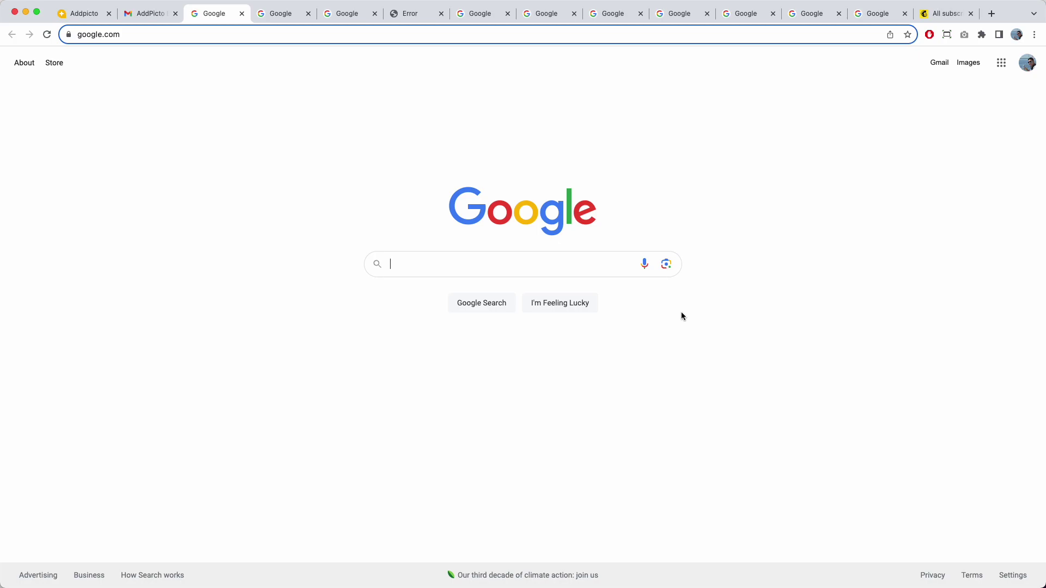
click(948, 14)
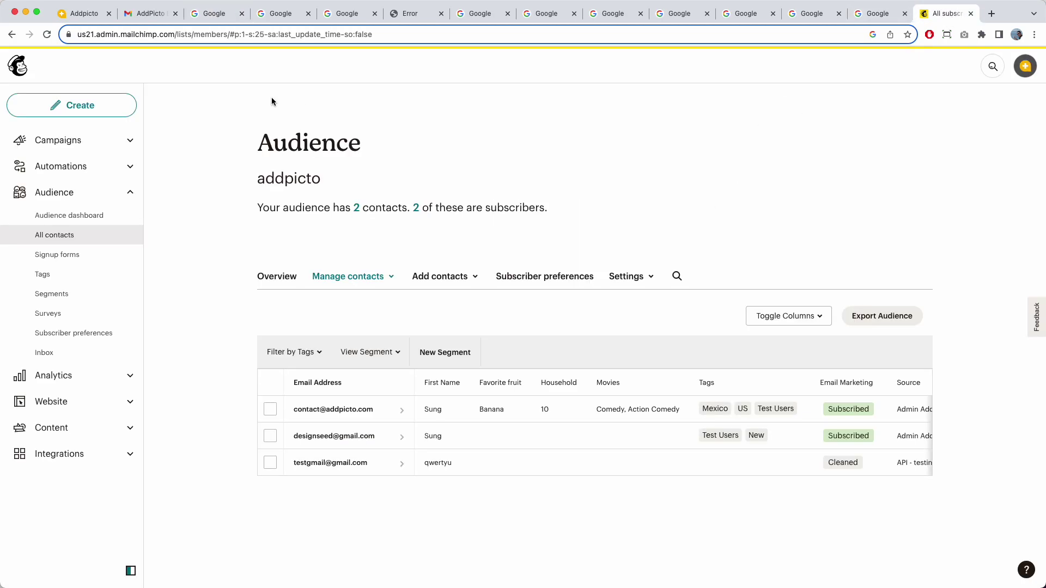
click(46, 35)
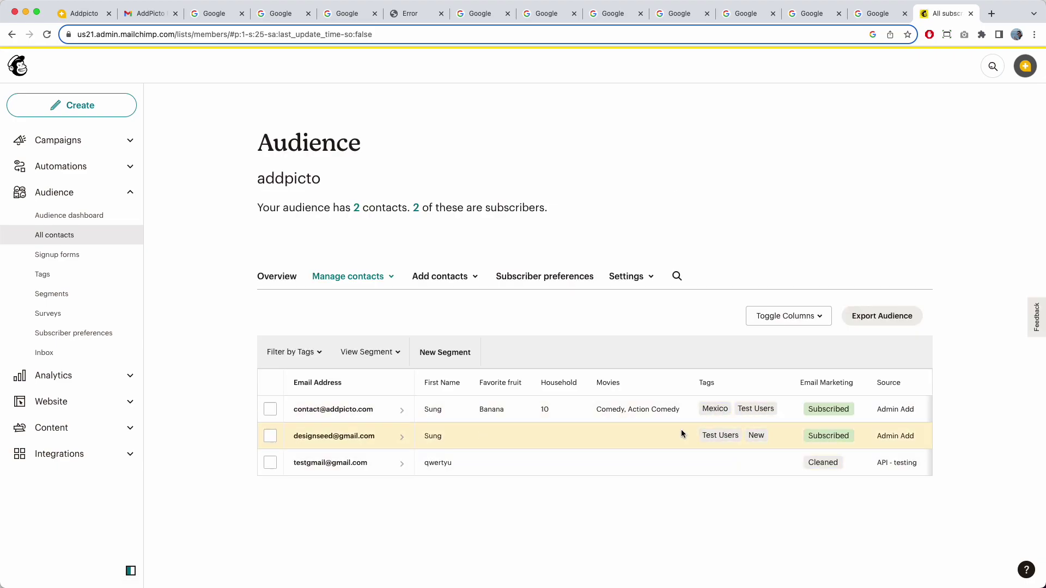
- Follow the email's Remove = Canada link, check Tags in the reloaded Mailchimp contacts table and return to the AddPicto data URL page
click(148, 16)
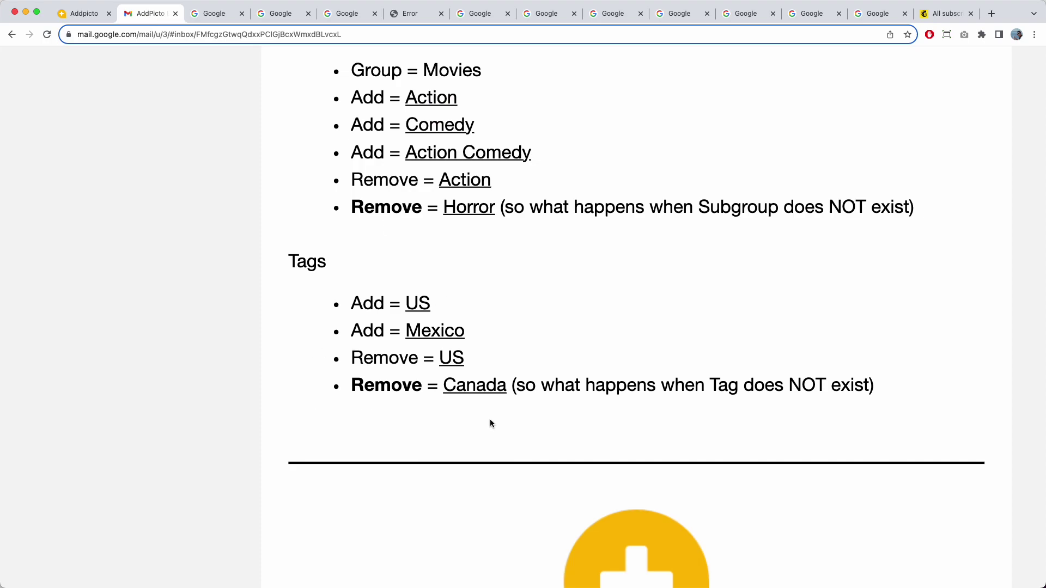
click(485, 386)
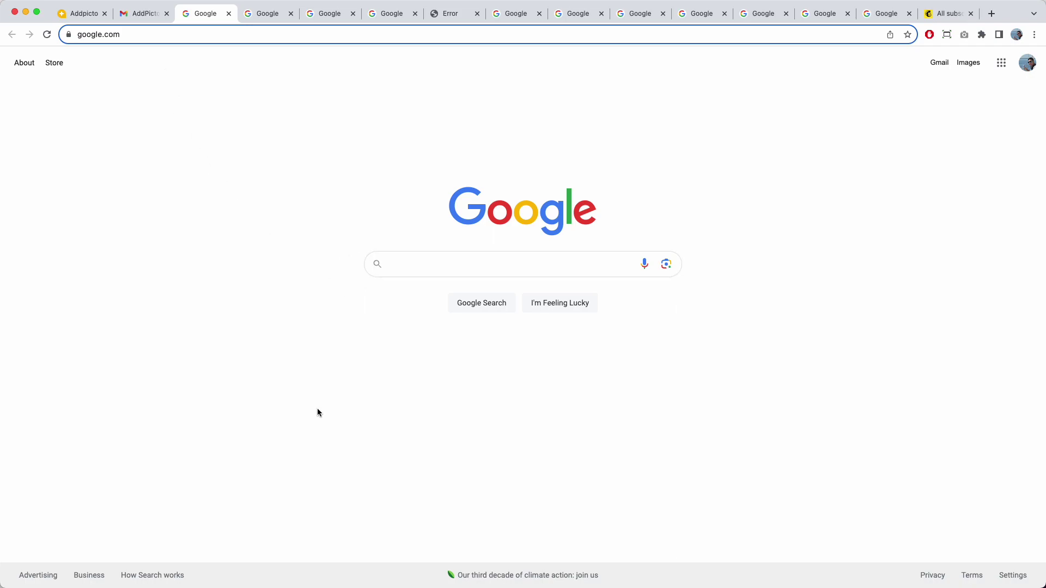
click(131, 14)
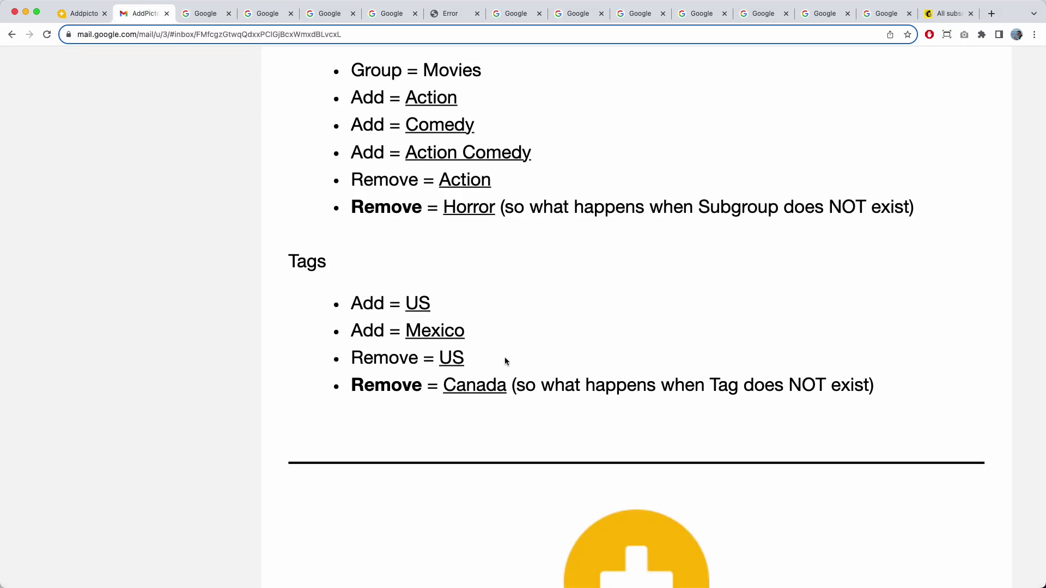
click(935, 16)
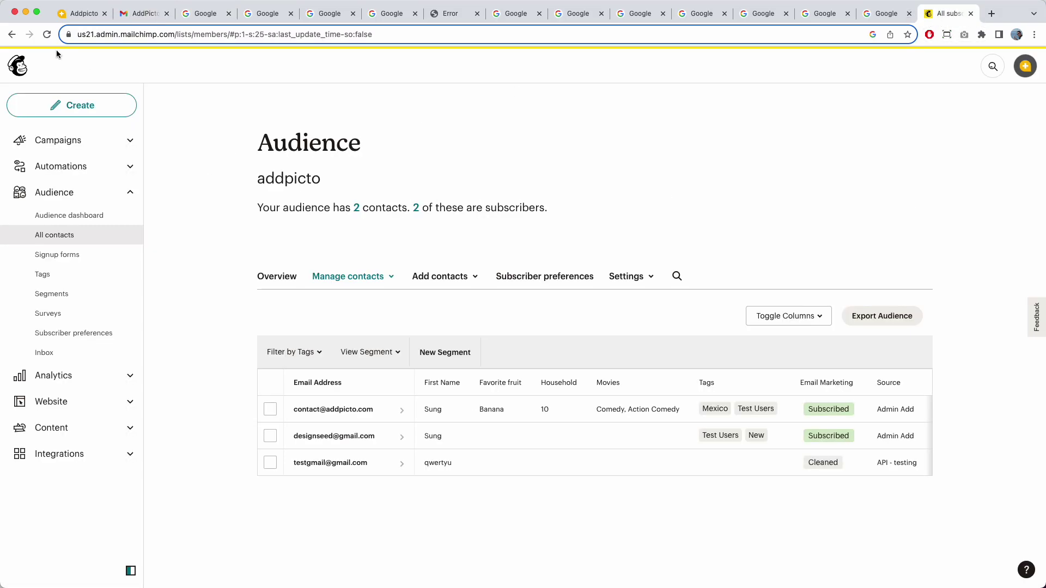
click(47, 34)
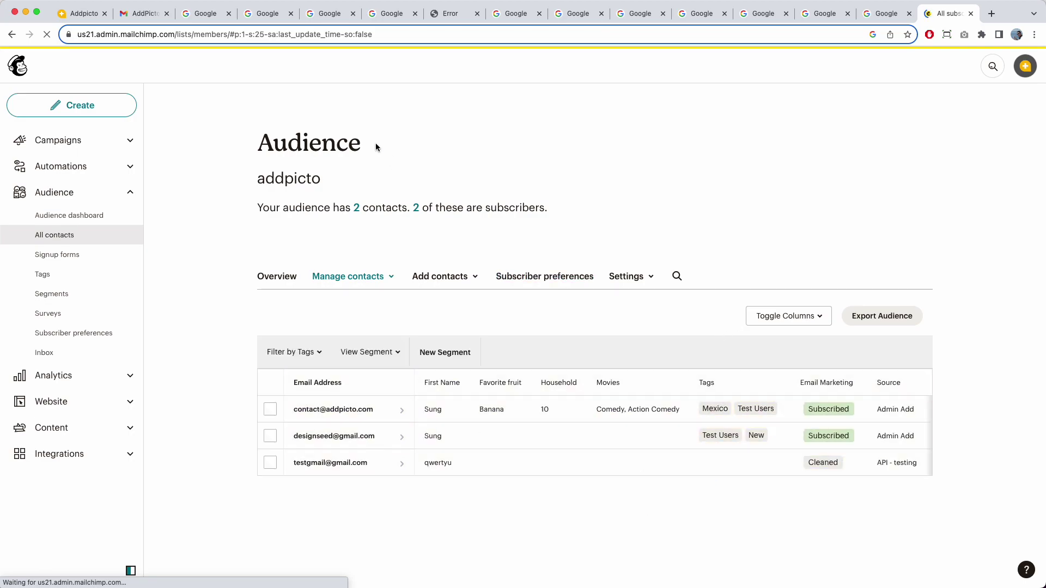
click(80, 17)
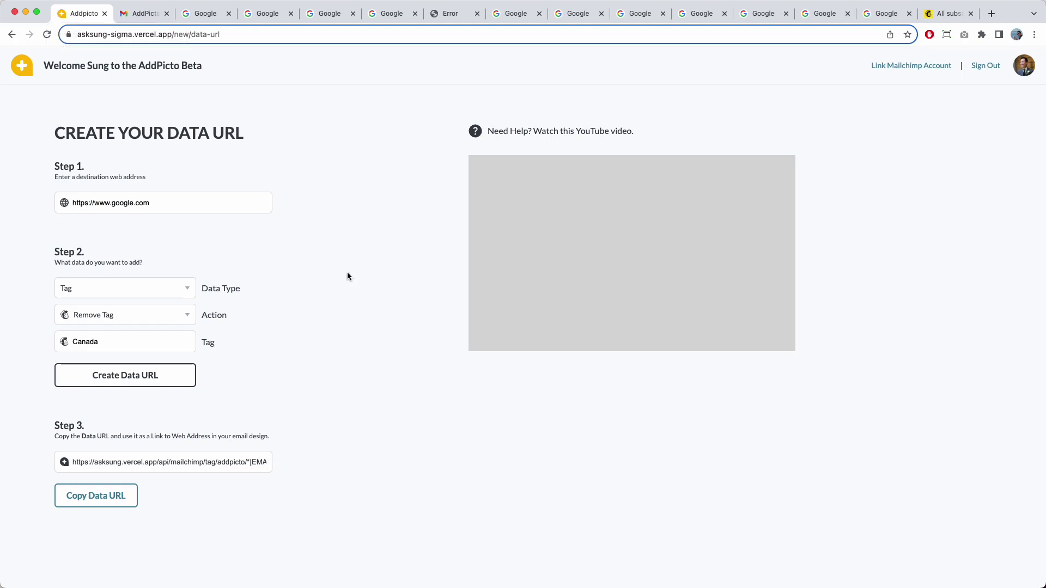